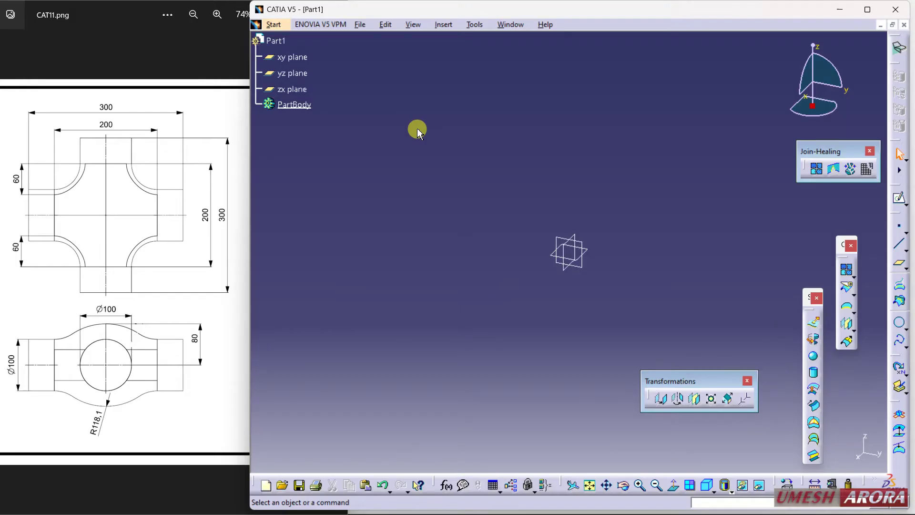
Start a sketch on the zx plane and draw a circle centred on the origin.
left_click(898, 197)
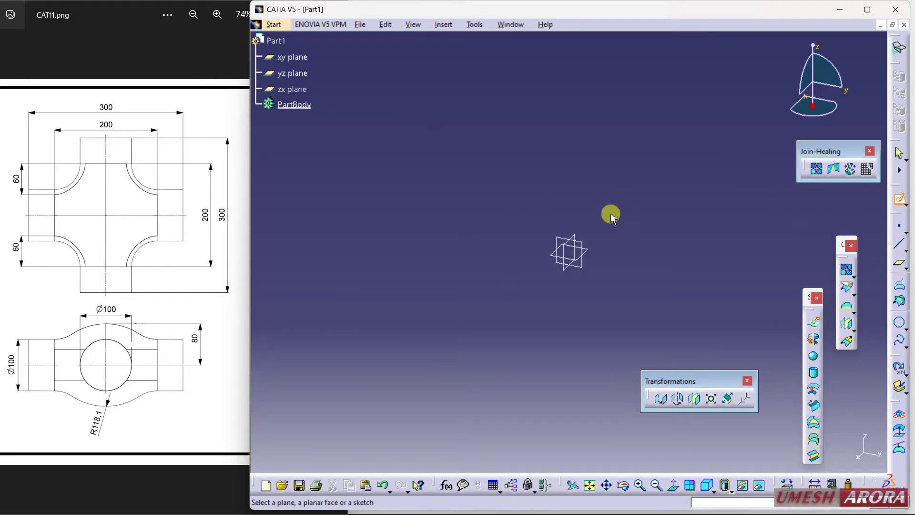
left_click(573, 229)
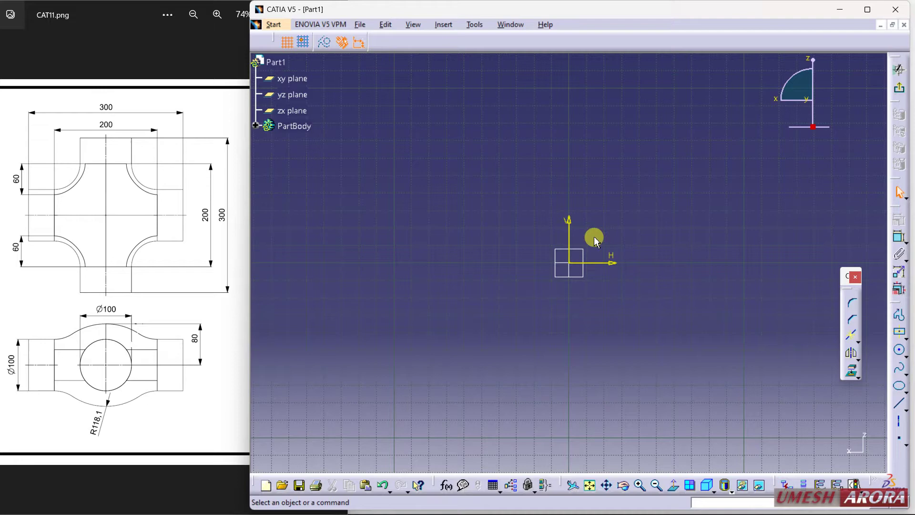
left_click(899, 351)
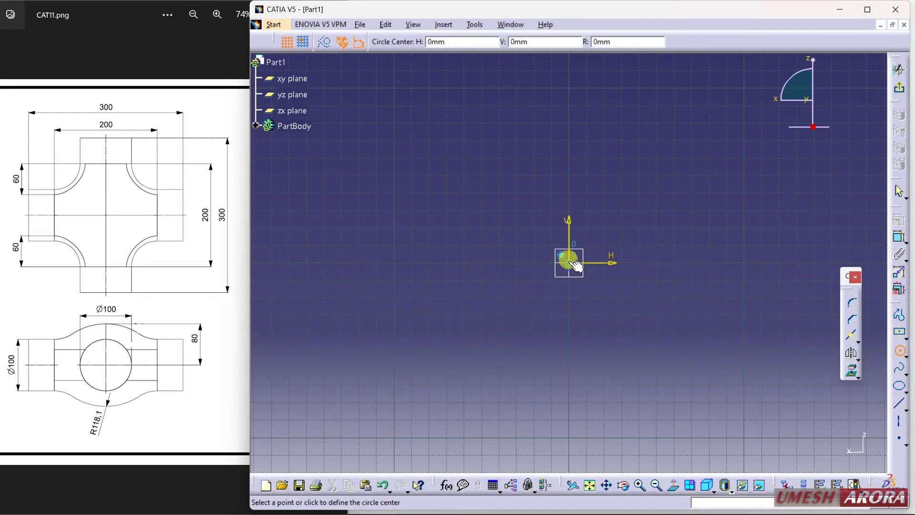
left_click(574, 263)
left_click(610, 210)
Constrain the circle's diameter to 100 mm and exit the sketch.
left_click(898, 237)
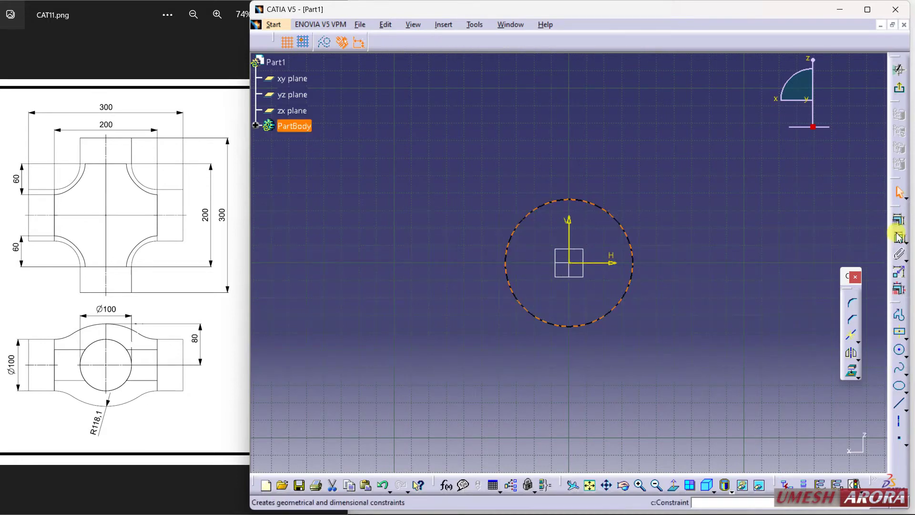
left_click(630, 244)
left_click(719, 191)
double_click(715, 188)
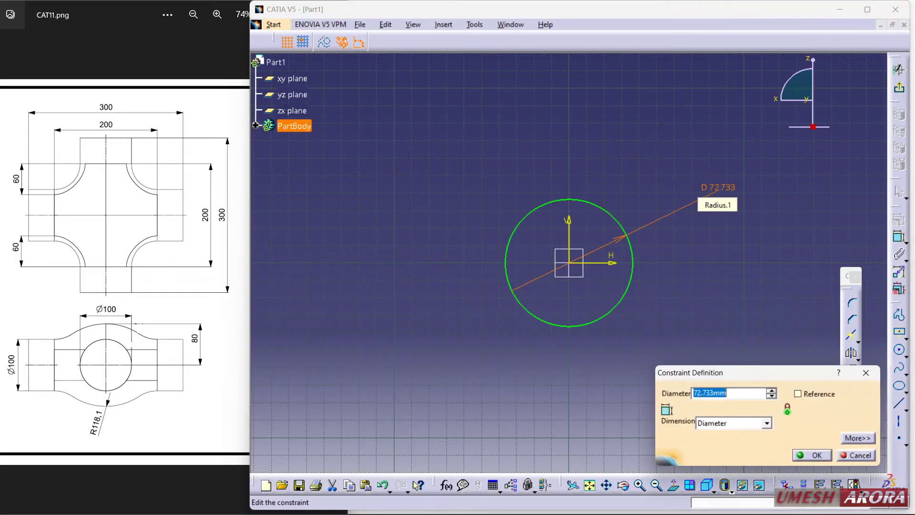
key("Return")
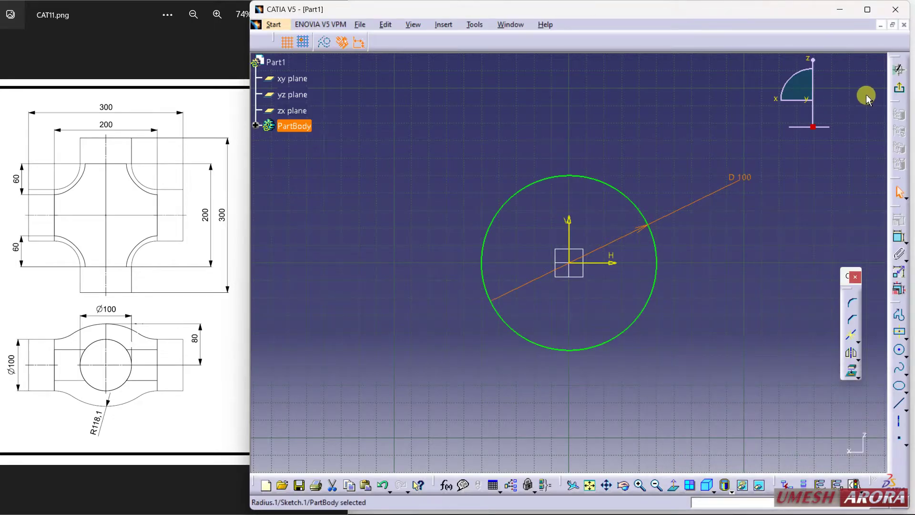
left_click(898, 69)
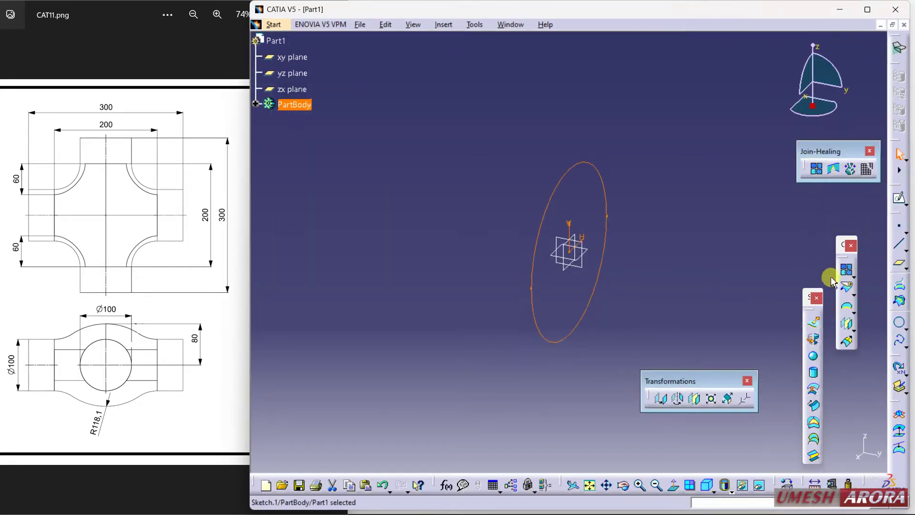
Extrude the circle into a cylindrical surface, 150 mm each way with Mirrored Extent.
left_click(813, 322)
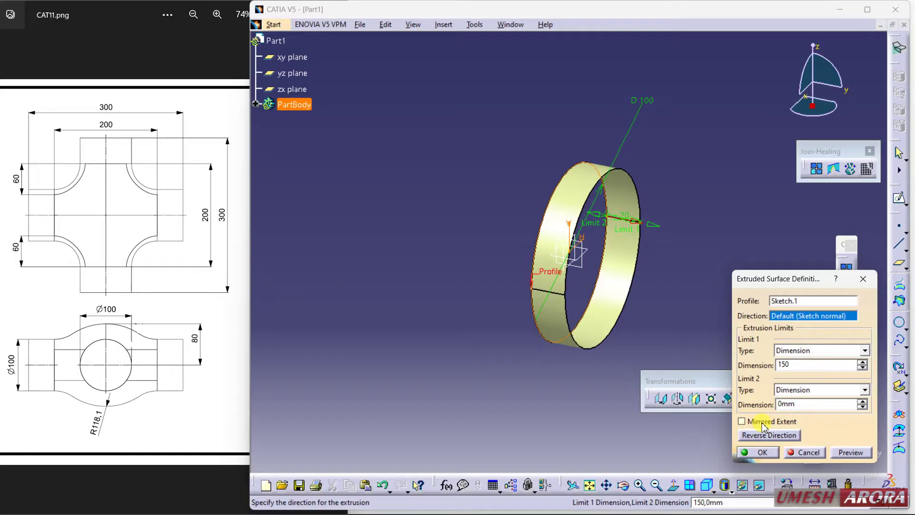
left_click(742, 421)
left_click(757, 457)
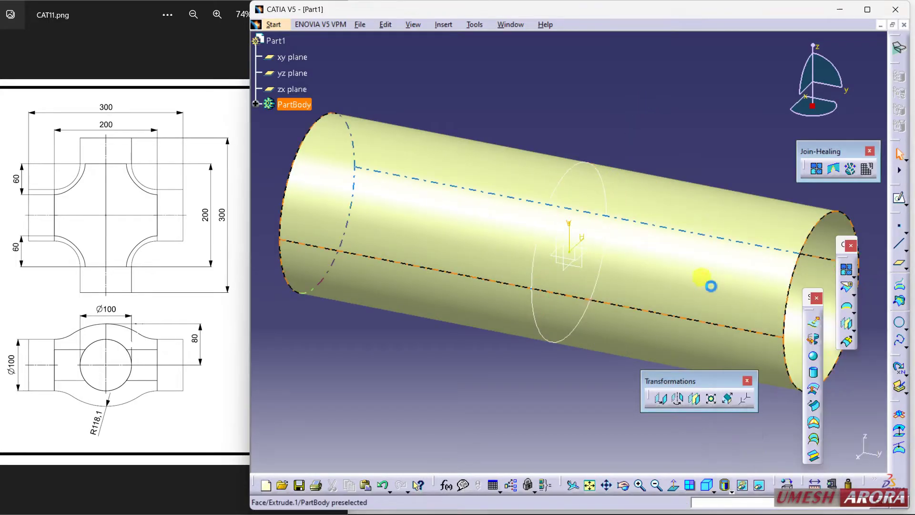
middle_click_drag(664, 143, 630, 165)
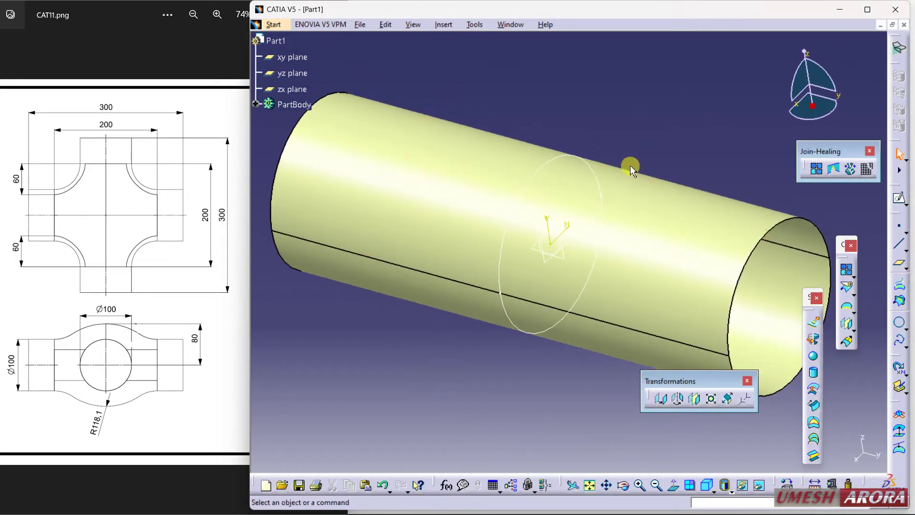
Hide the circle sketch Sketch.1 and turn the view so the cylinder runs diagonally.
right_click(532, 178)
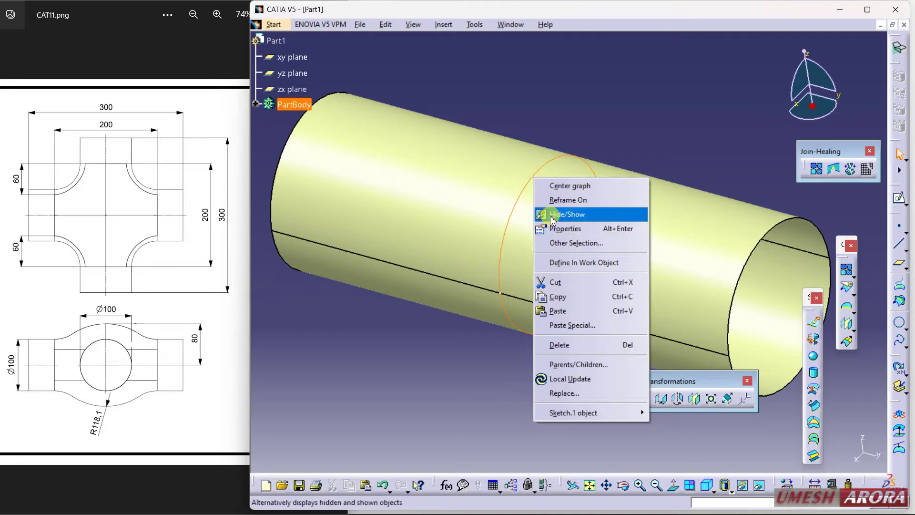
left_click(552, 214)
mouse_move(662, 136)
middle_mouse_down()
mouse_move(645, 255)
mouse_move(588, 239)
middle_mouse_up()
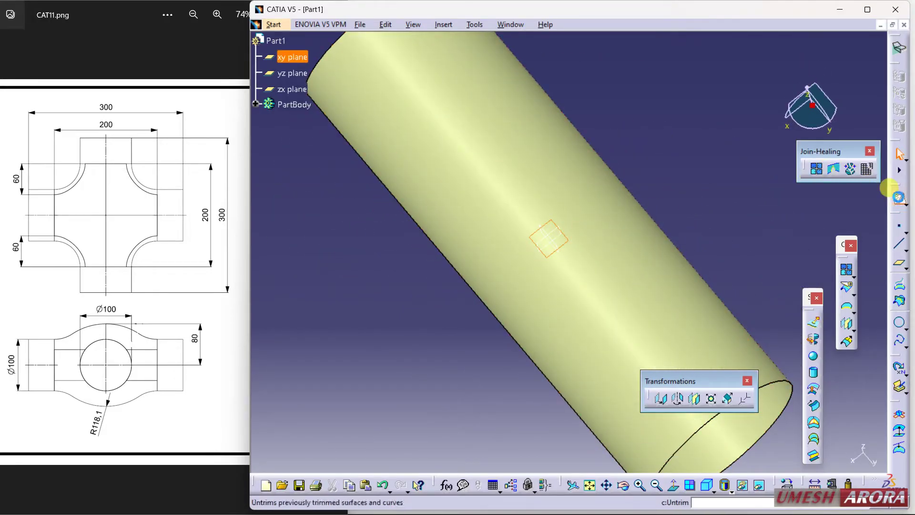
Start a sketch on the xy plane and draw a centred rectangle around the origin.
left_click(899, 197)
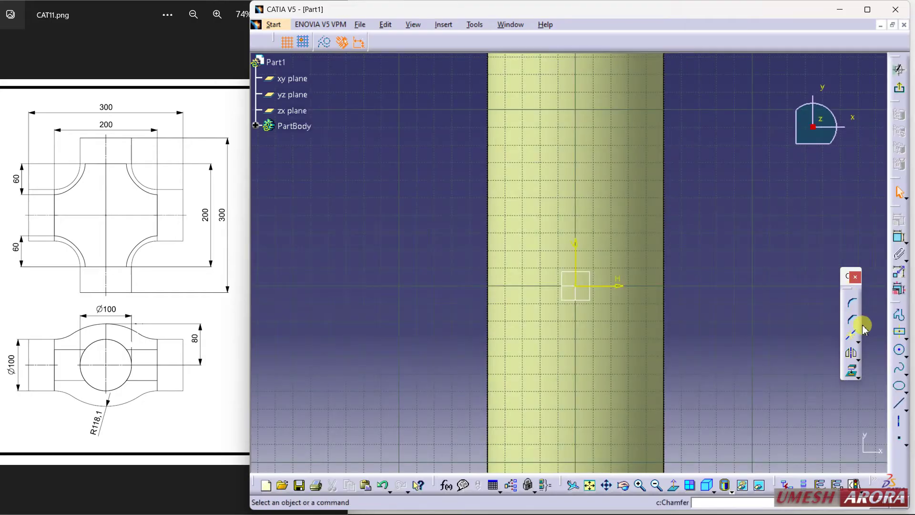
left_click(898, 333)
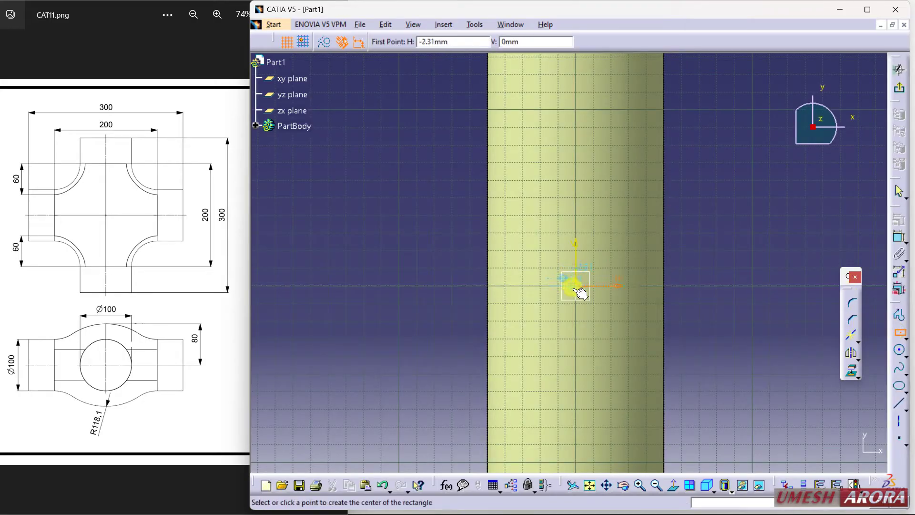
left_click(722, 129)
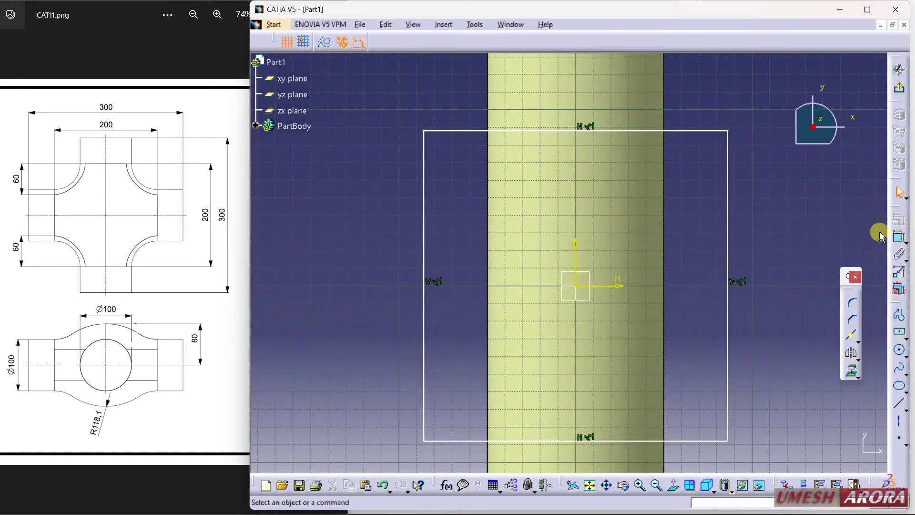
Dimension the rectangle's width and height to 200 mm each.
left_click(899, 236)
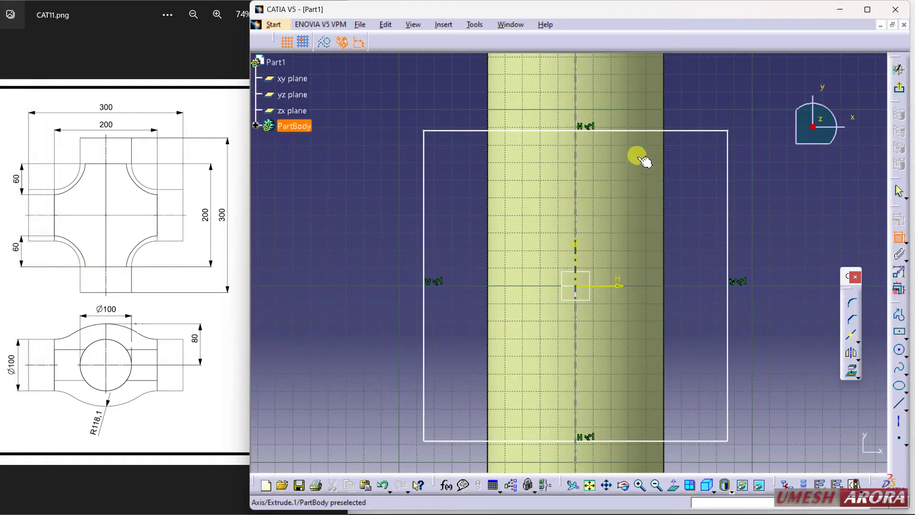
left_click(673, 131)
left_click(679, 99)
double_click(674, 99)
type("2")
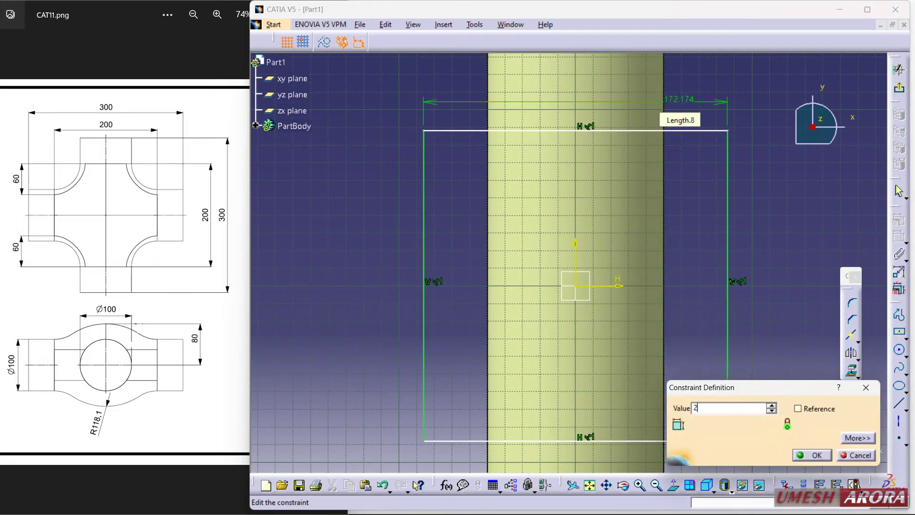
type("00")
key("Return")
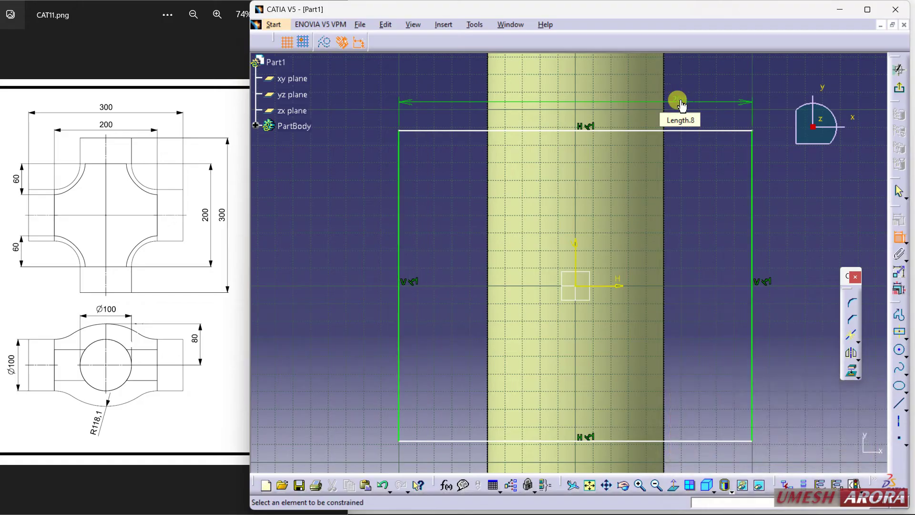
left_click(751, 210)
left_click(776, 220)
double_click(776, 215)
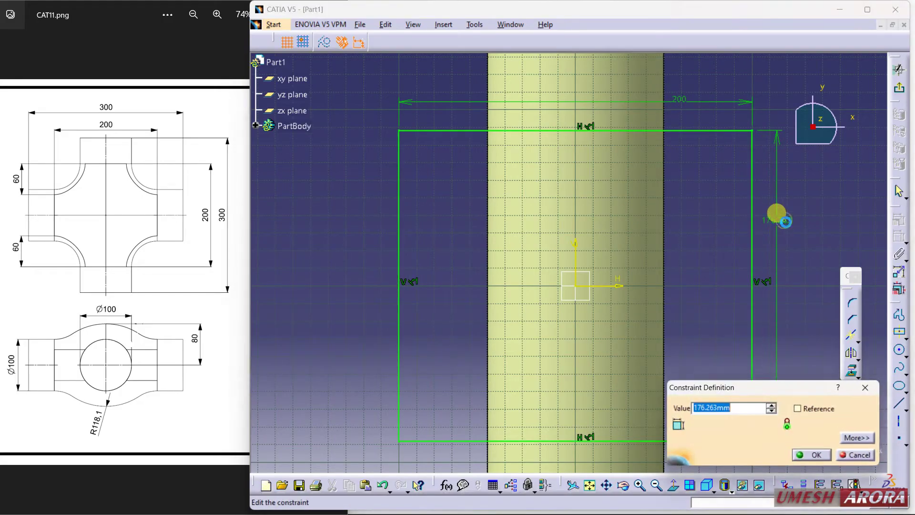
type("200")
key("Return")
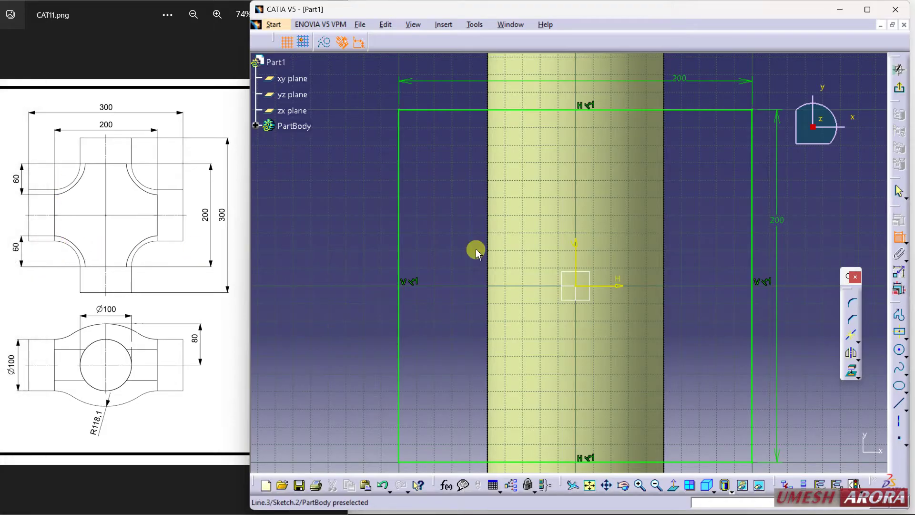
Break the square's top and right edges at two points each.
left_click(849, 335)
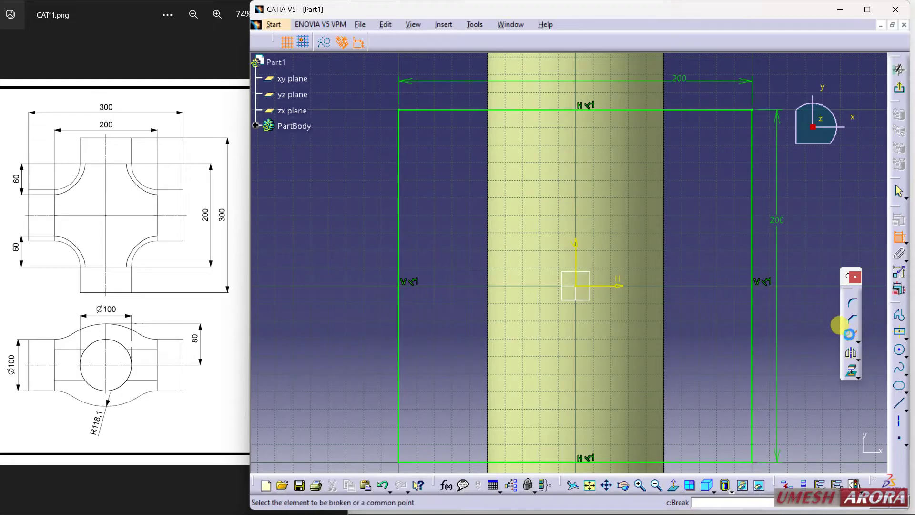
left_click(469, 111)
left_click(599, 286)
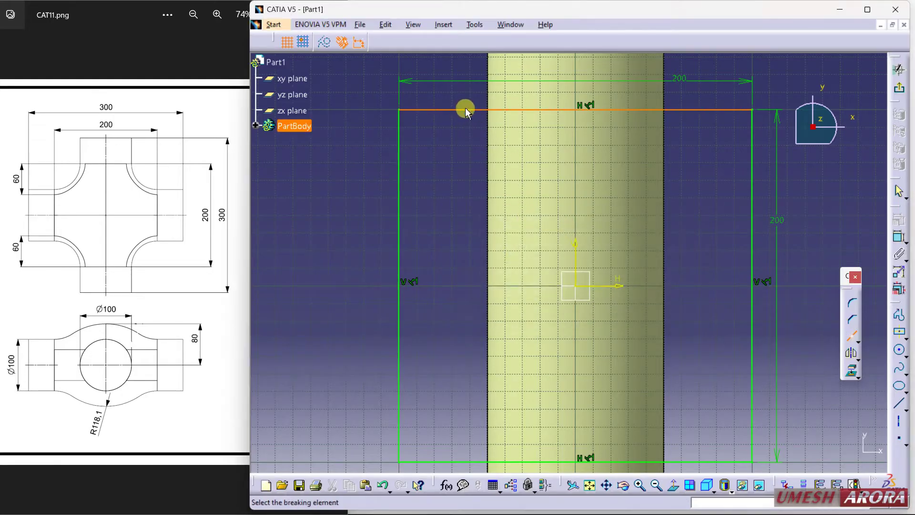
left_click(466, 111)
left_click(696, 111)
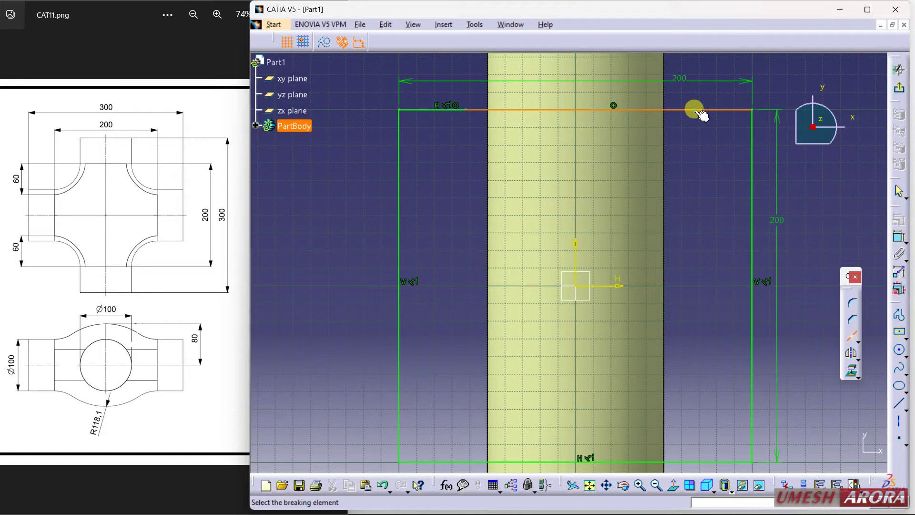
left_click(674, 111)
left_click(749, 209)
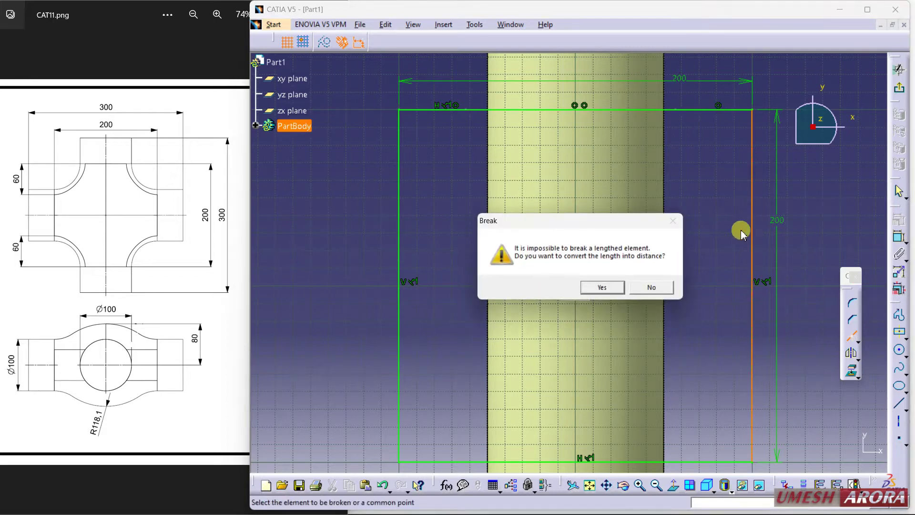
left_click(599, 287)
left_click(752, 187)
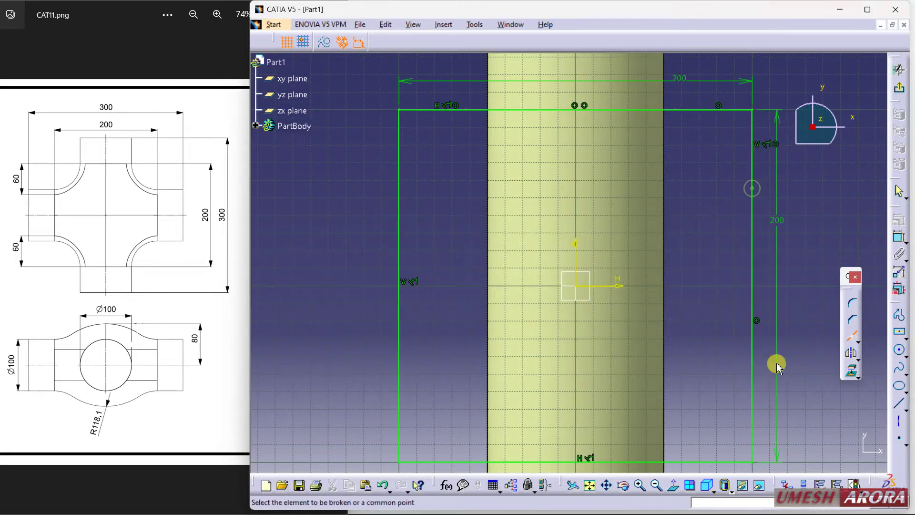
left_click(753, 398)
left_click(748, 380)
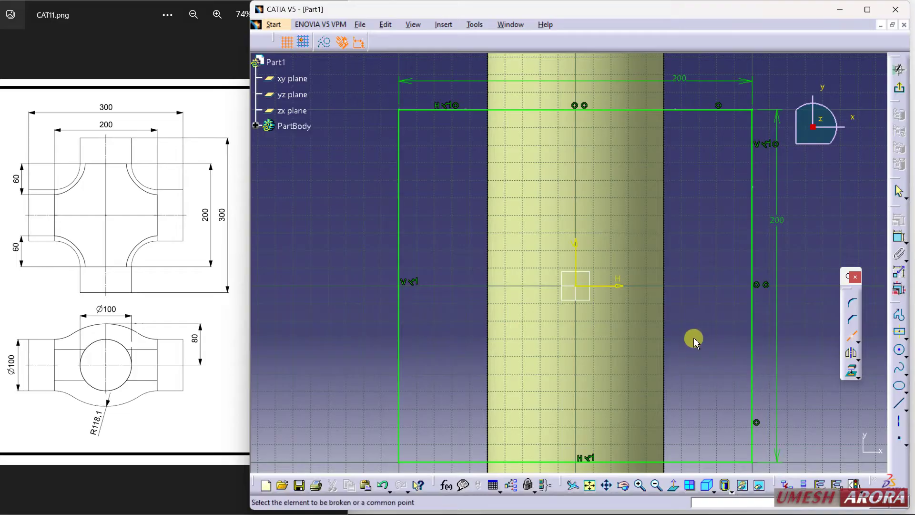
Break the bottom edge at two points and the left side at its midpoint.
middle_click_drag(695, 337, 695, 234)
left_click(677, 351)
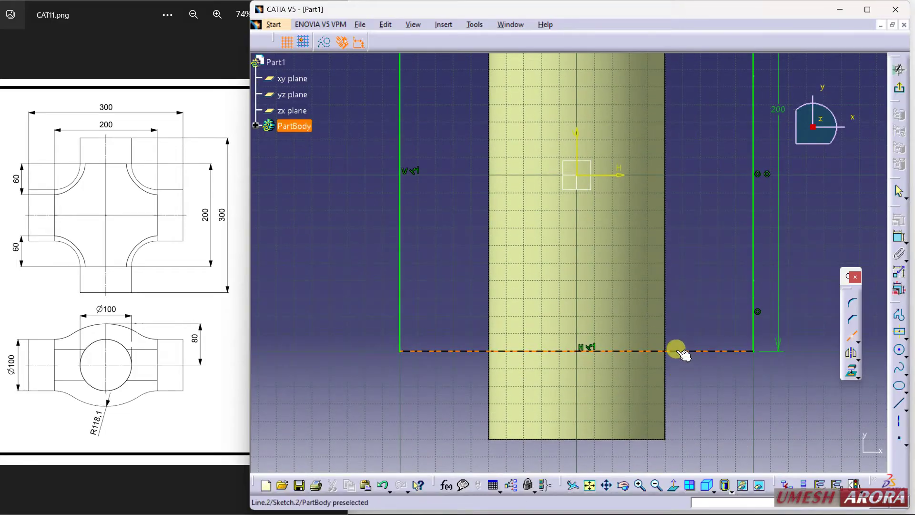
left_click(676, 351)
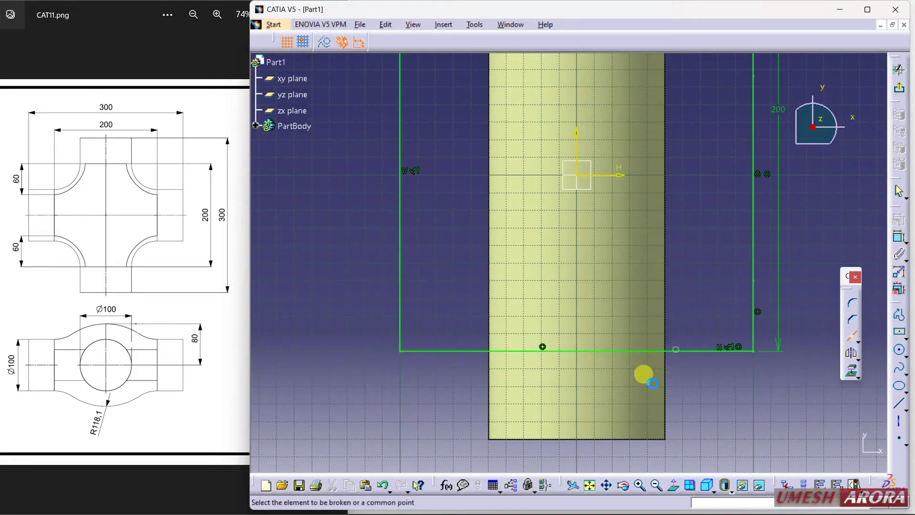
left_click(477, 350)
left_click(476, 351)
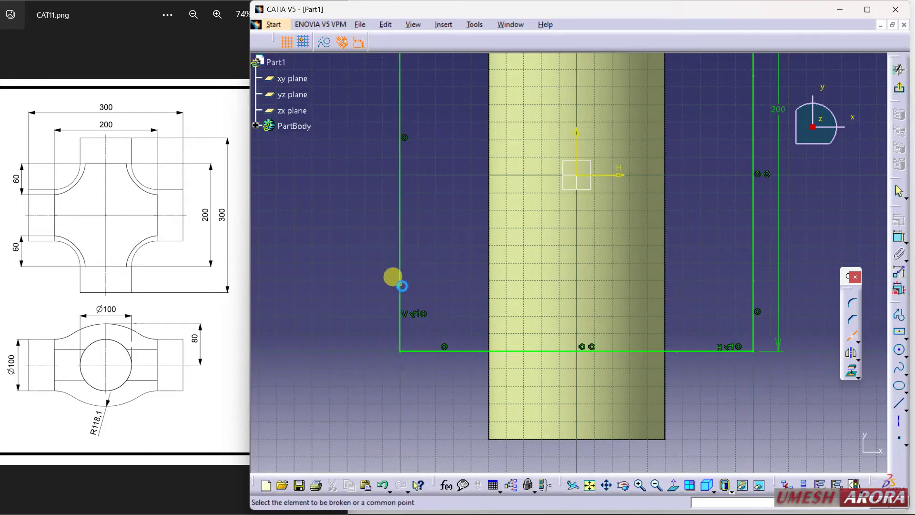
middle_click_drag(448, 191, 436, 271)
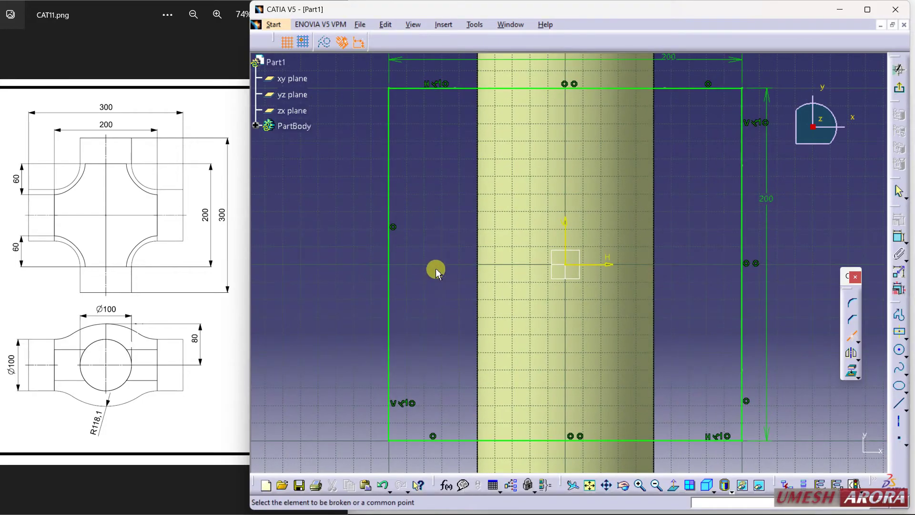
left_click(388, 167)
left_click(389, 167)
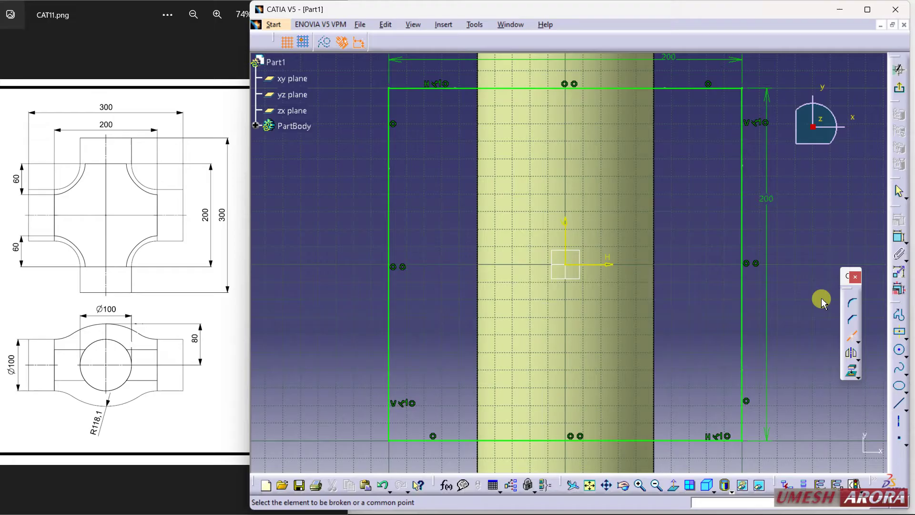
Dimension the top-left segment and the upper-left side segment to 60 mm each.
left_click(898, 237)
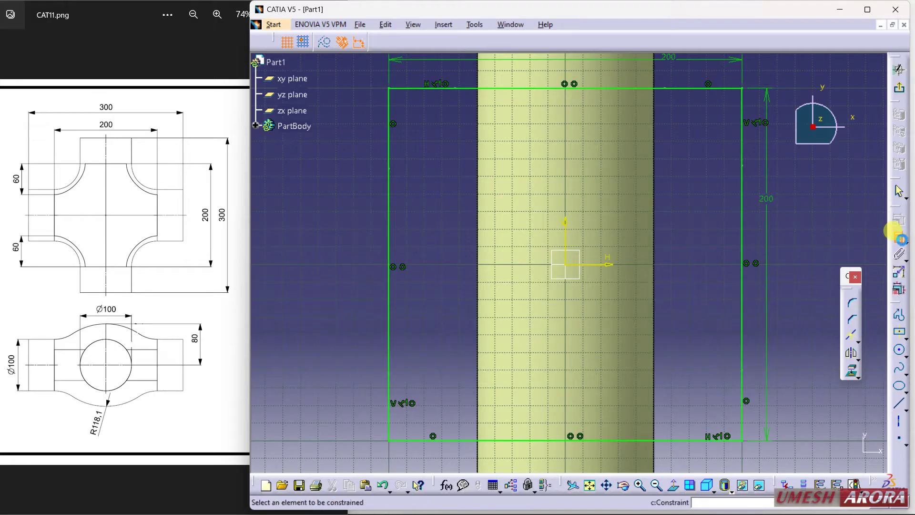
left_click(425, 88)
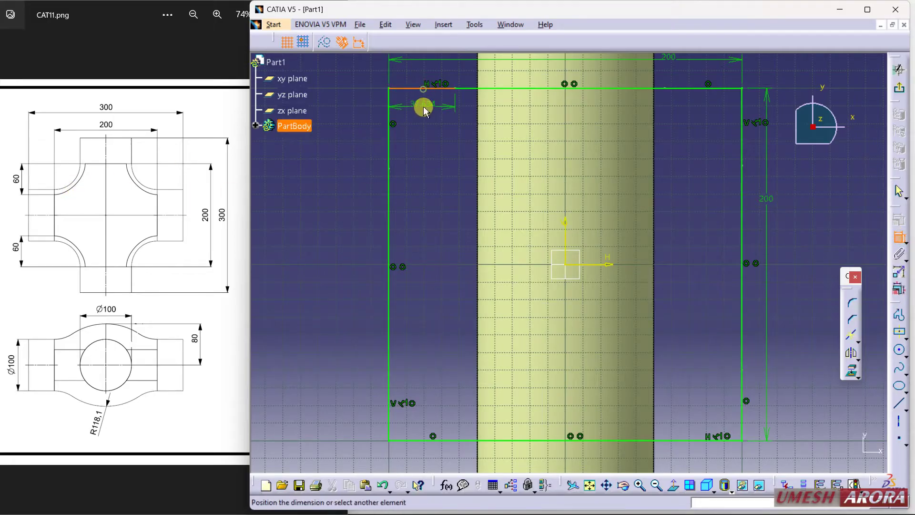
left_click(421, 103)
double_click(425, 106)
type("60mm")
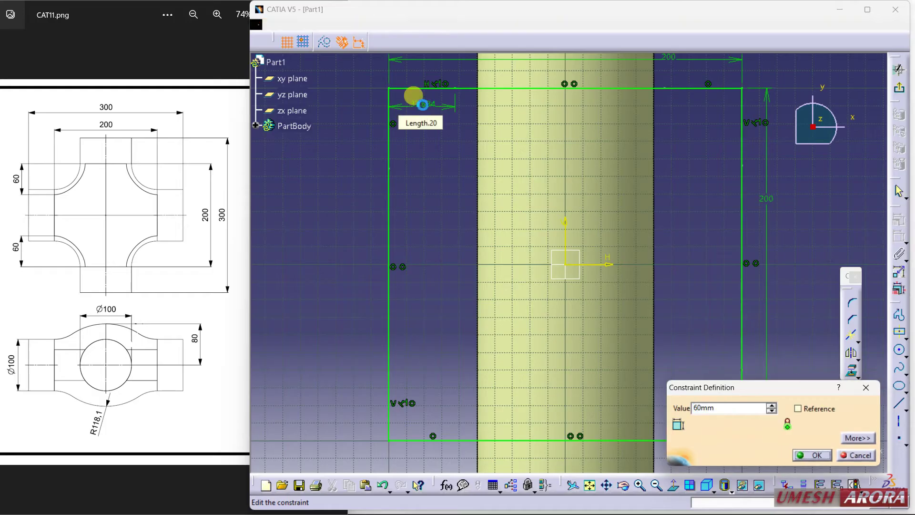
key("Return")
left_click(388, 140)
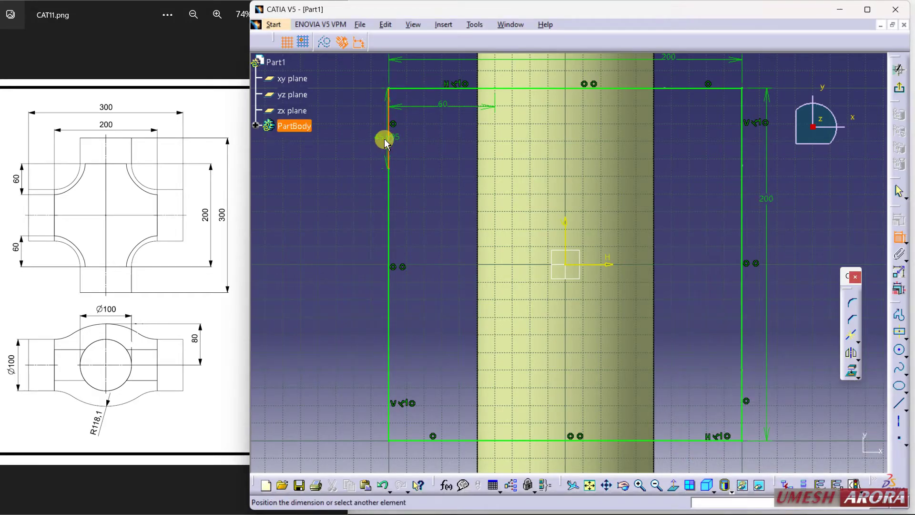
left_click(353, 121)
double_click(360, 126)
type("60")
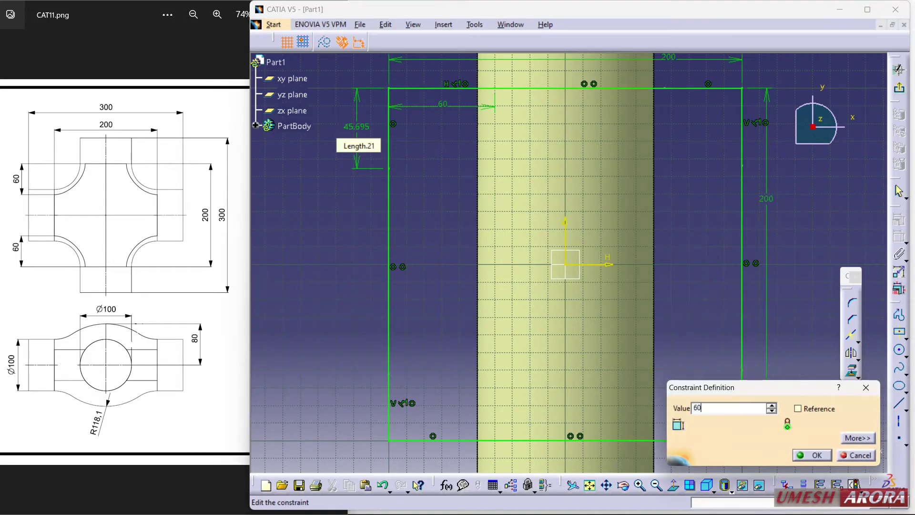
key("Return")
Dimension the top-right segment and the upper-right side segment to 60 mm each.
left_click(687, 89)
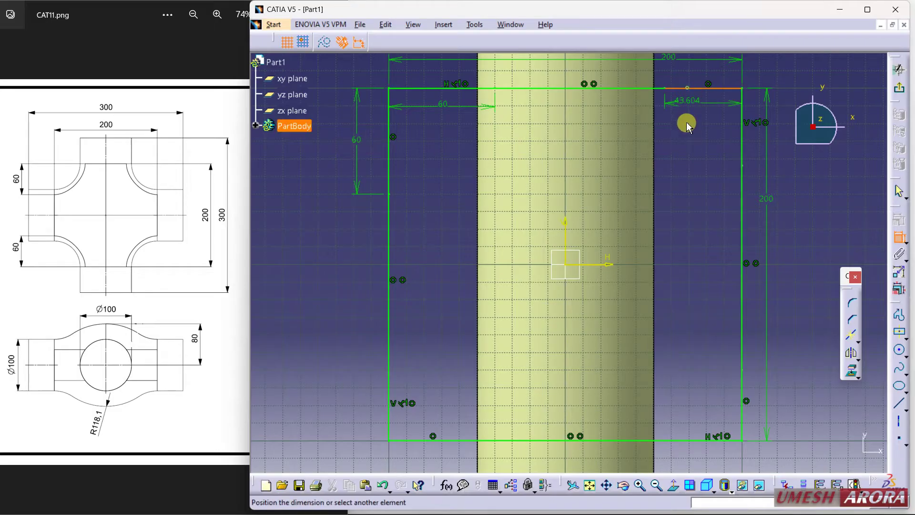
left_click(686, 123)
double_click(686, 125)
type("60")
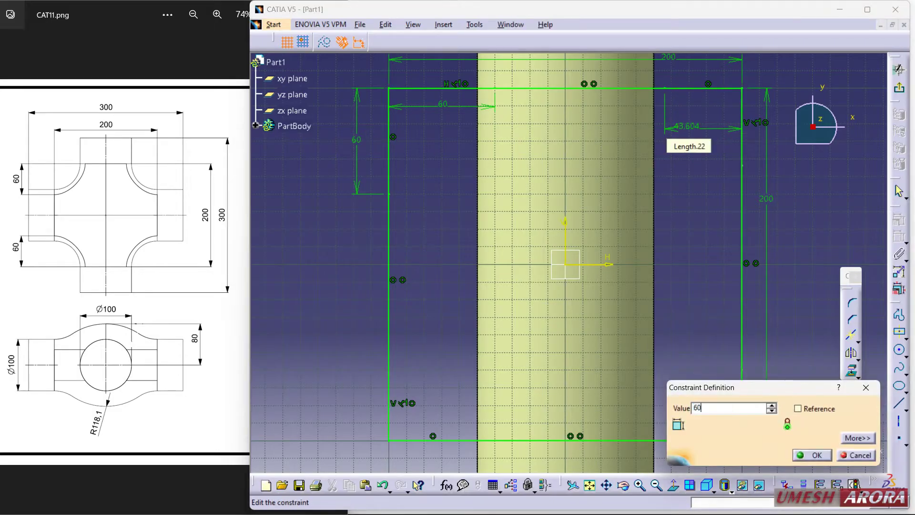
key("Return")
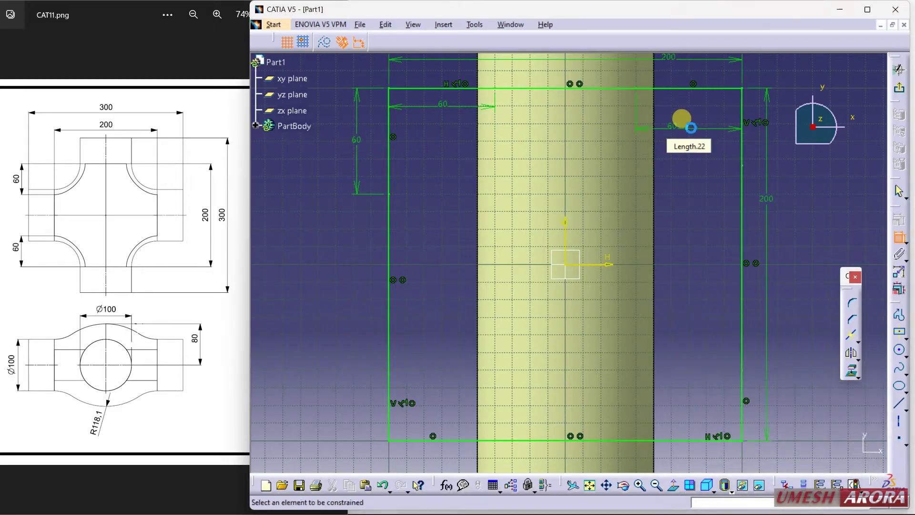
left_click(742, 149)
left_click(786, 152)
double_click(787, 148)
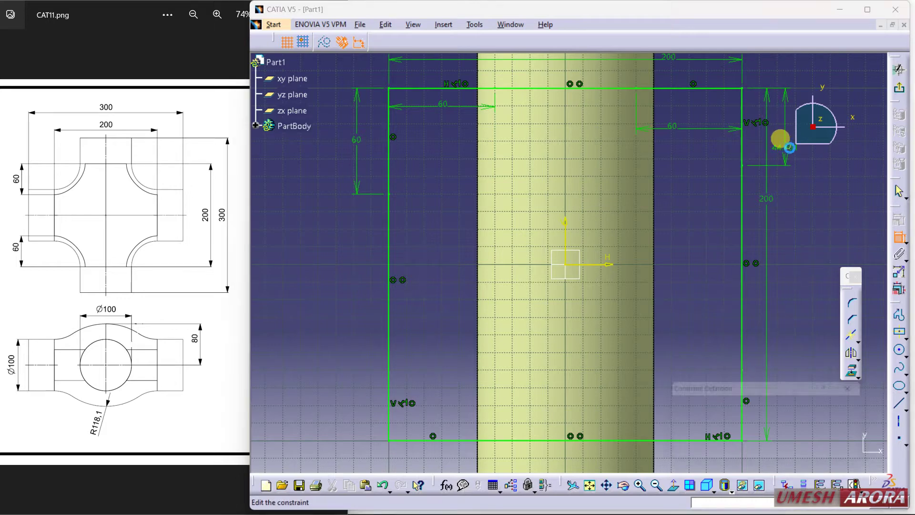
key("Return")
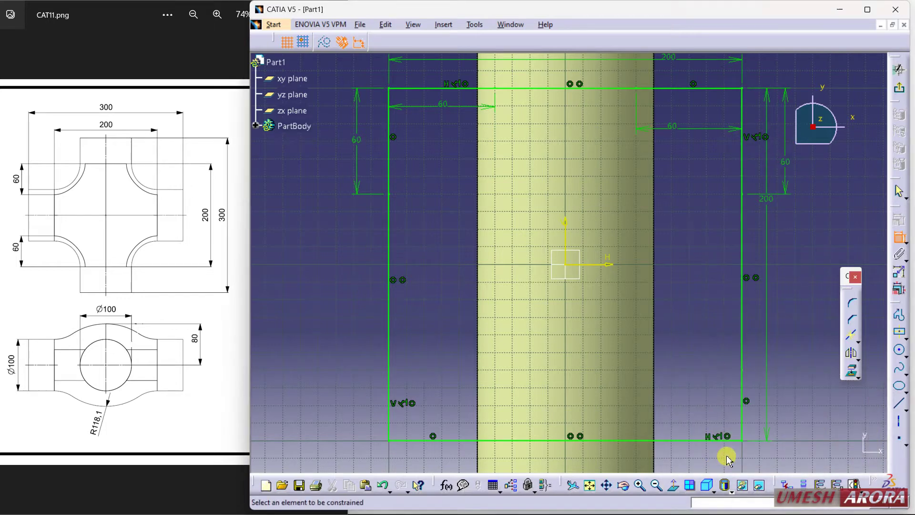
Dimension the lower-right side segment and the bottom-right segment to 60 mm each.
left_click(742, 418)
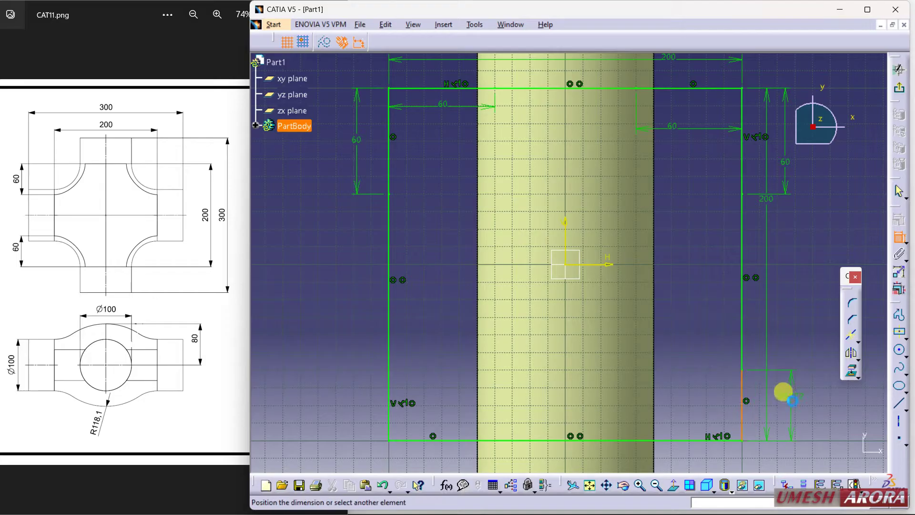
left_click(786, 395)
double_click(792, 396)
type("60")
key("Return")
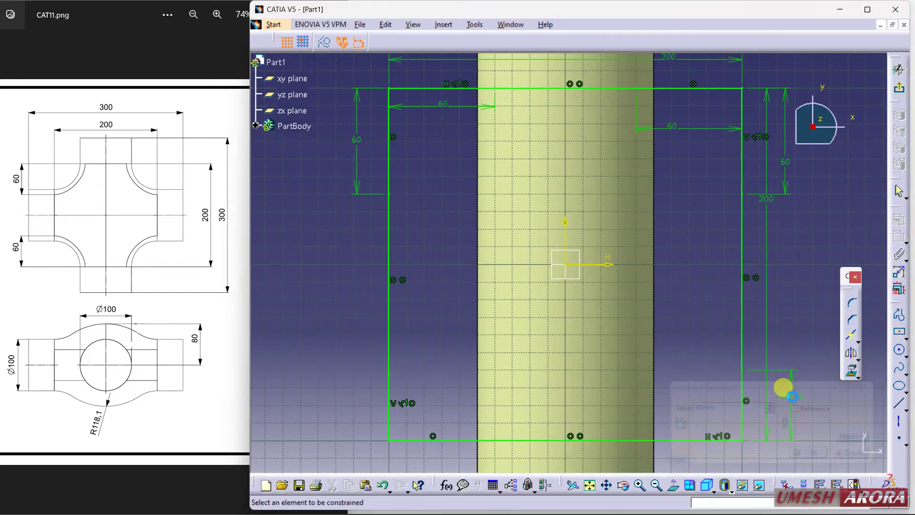
left_click(698, 437)
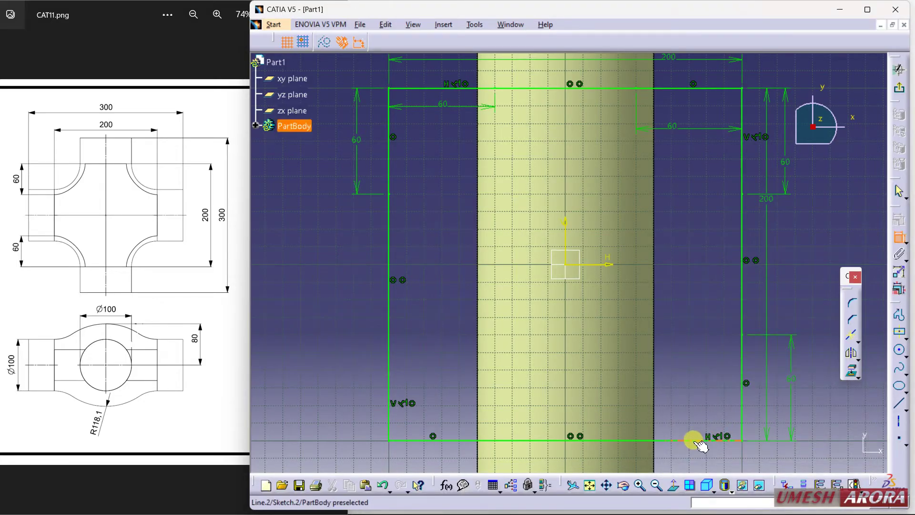
left_click(694, 381)
double_click(702, 379)
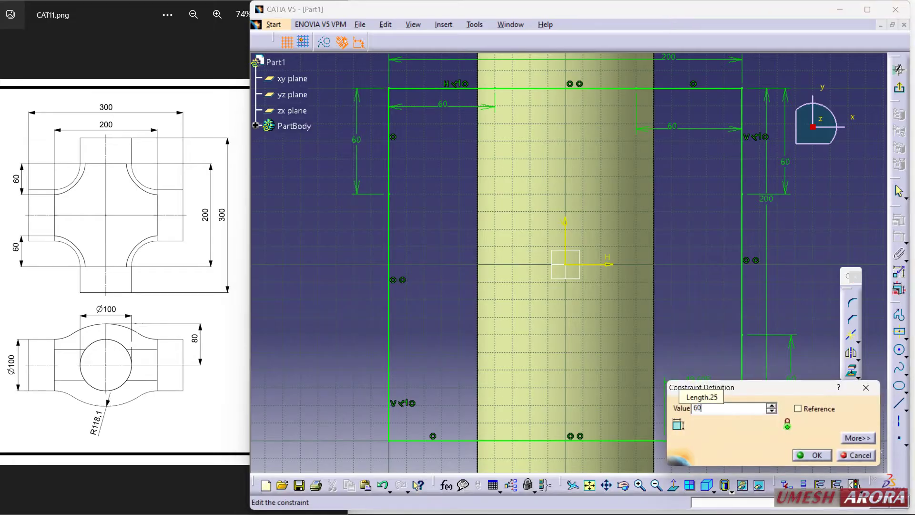
key("Return")
Dimension the bottom-left segment and the lower-left side segment to 60 mm each.
left_click(416, 441)
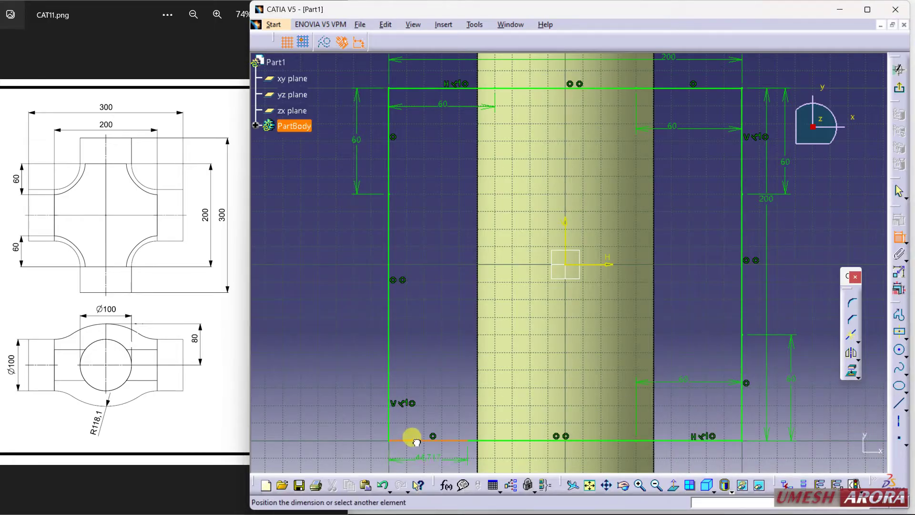
left_click(419, 385)
double_click(426, 390)
type("60")
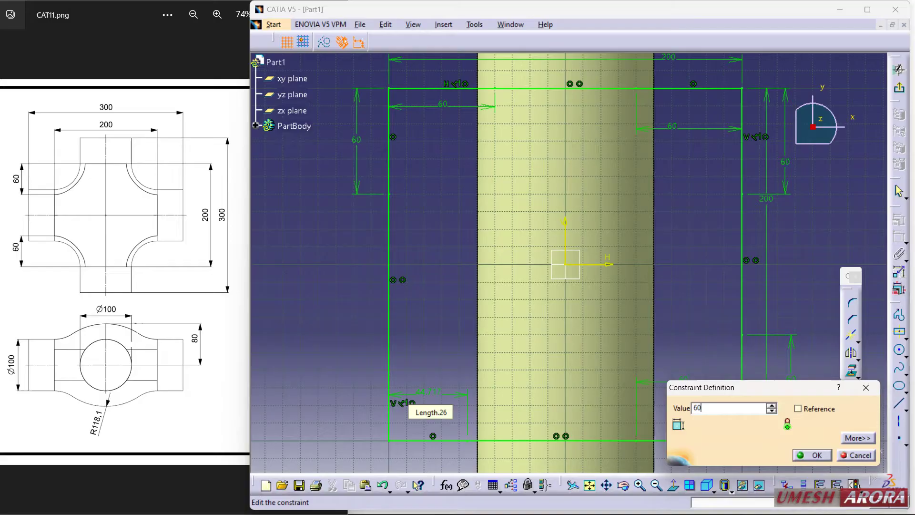
key("Return")
left_click(388, 383)
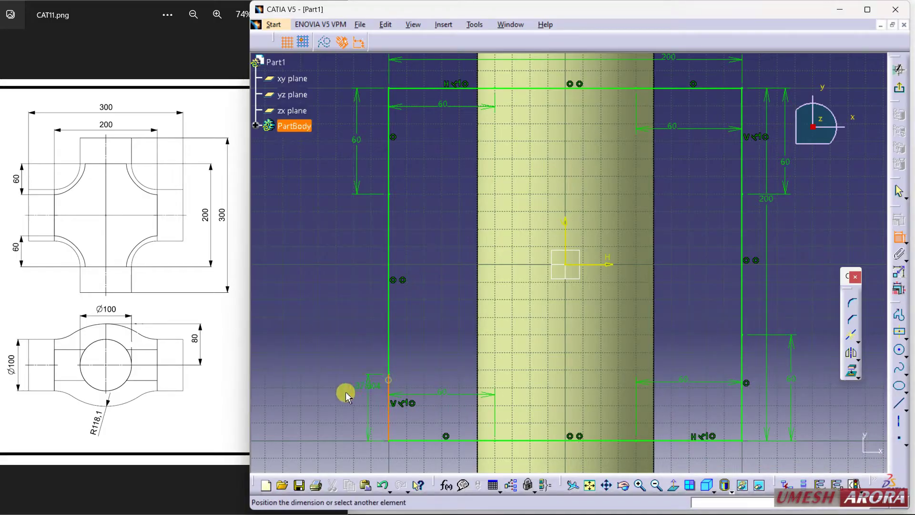
left_click(346, 389)
double_click(350, 387)
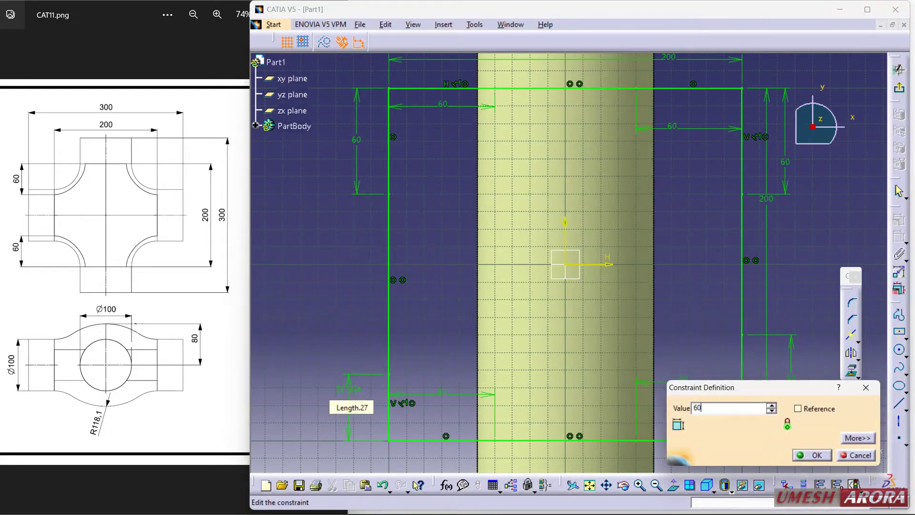
key("Return")
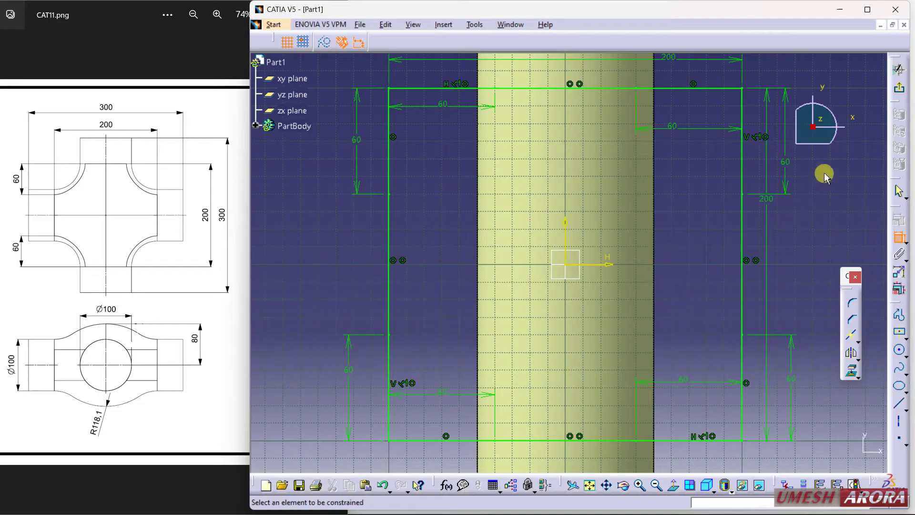
Exit the sketch and extrude the square into a four-sided surface tube crossing the cylinder.
left_click(899, 69)
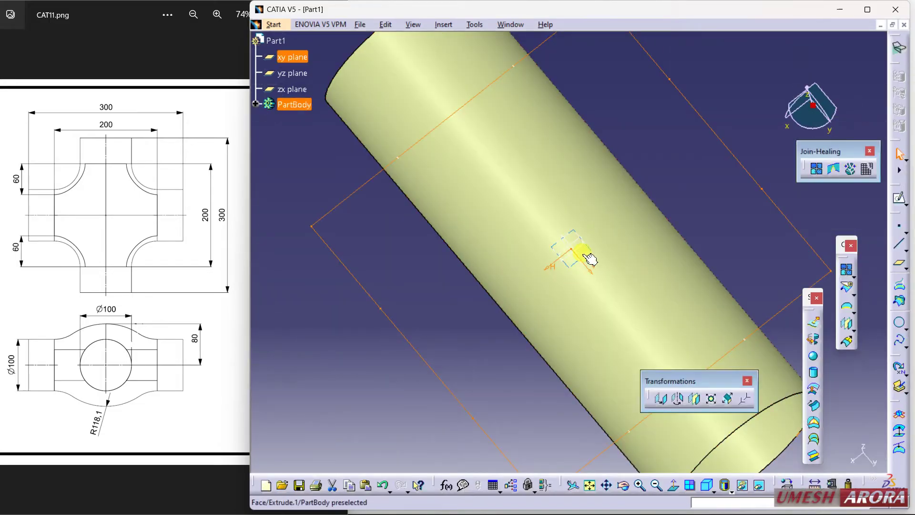
mouse_move(590, 259)
middle_mouse_down()
mouse_move(564, 86)
mouse_move(578, 94)
mouse_move(557, 119)
mouse_move(573, 148)
middle_mouse_up()
left_click(814, 318)
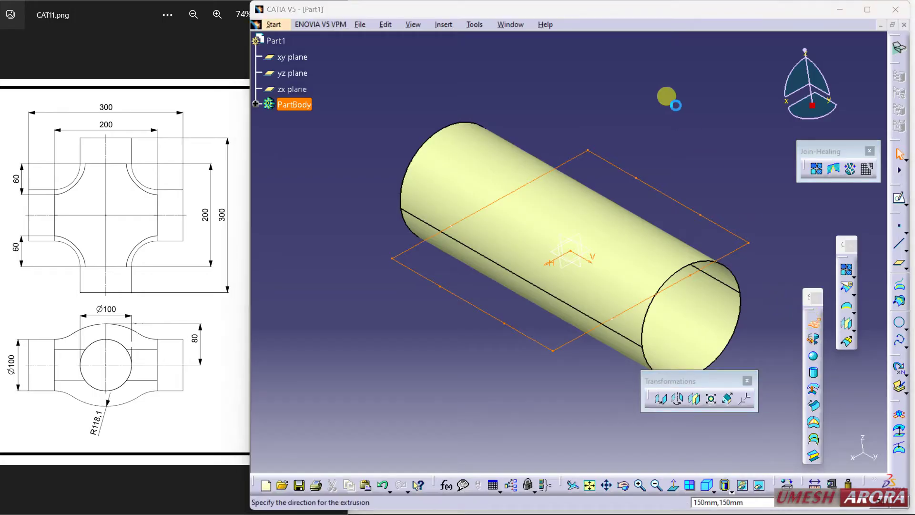
left_click(761, 453)
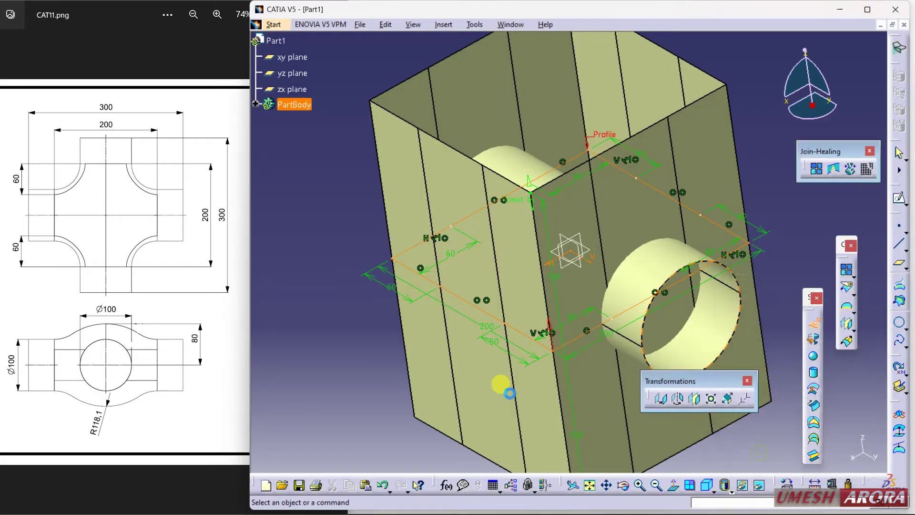
middle_click_drag(507, 253, 536, 245)
key("Escape")
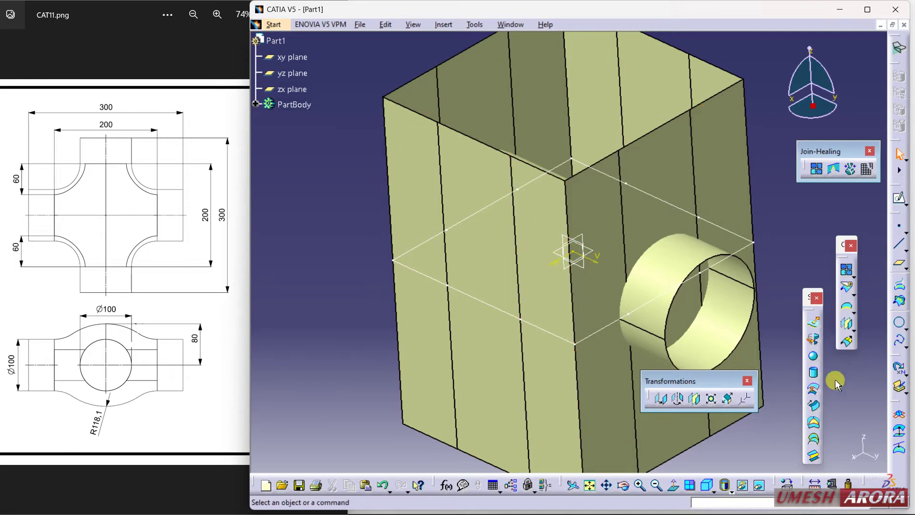
left_click(900, 303)
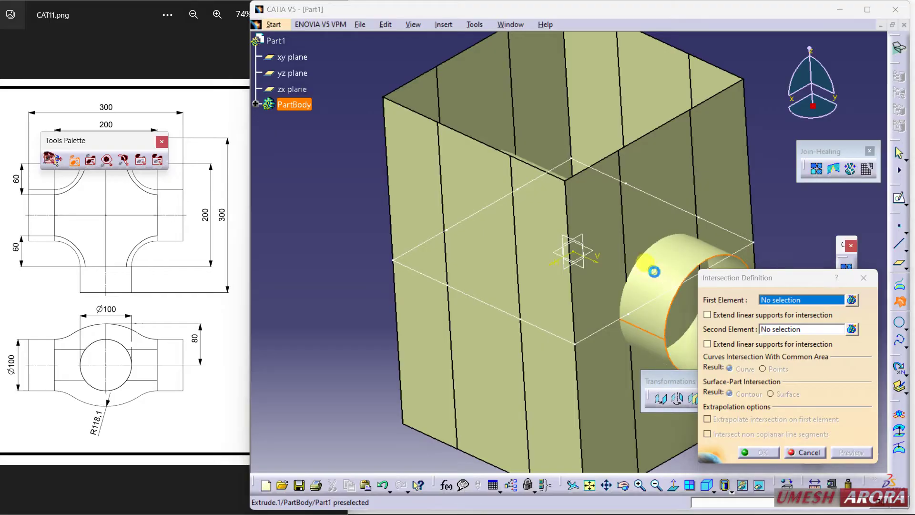
Trial an intersection of the box and cylinder, inspect it, then cancel.
left_click(651, 268)
left_click(695, 186)
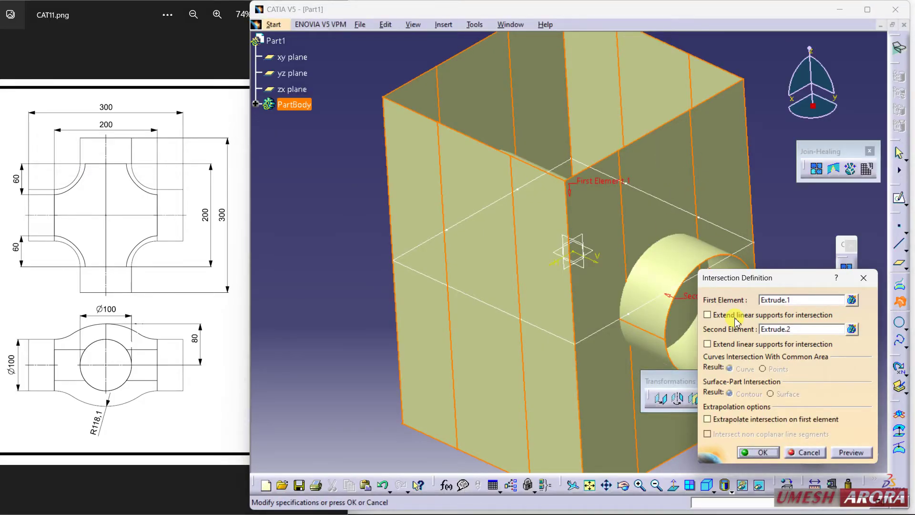
middle_click_drag(652, 308, 547, 288)
left_click(804, 453)
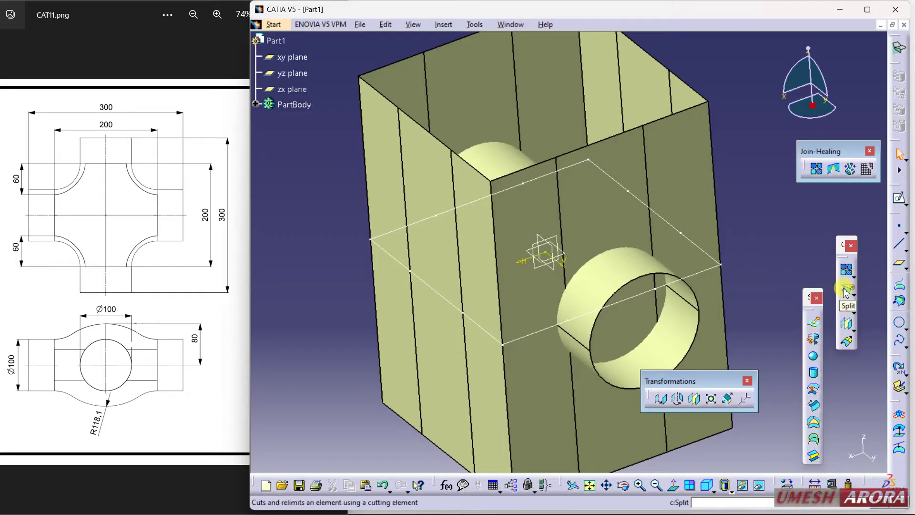
Intersect the cylinder with the box, keeping all sub-elements so both loops remain.
left_click(899, 301)
left_click(646, 228)
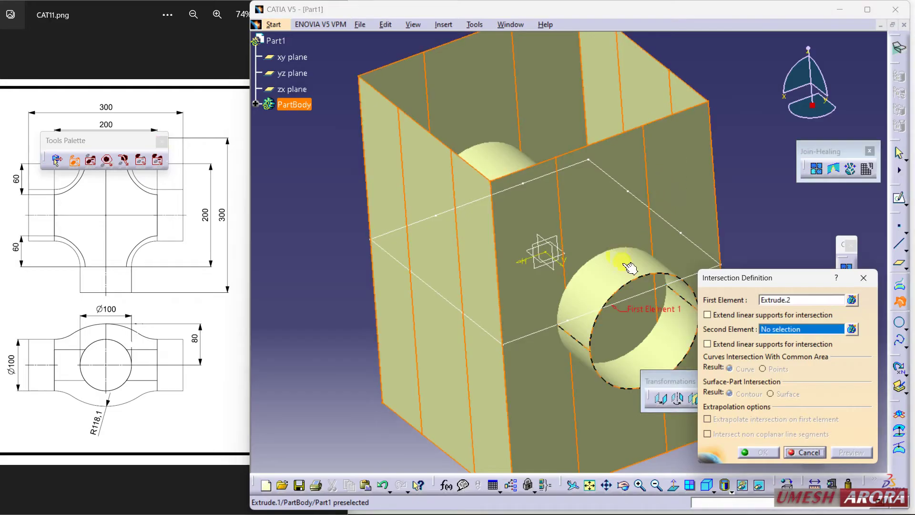
left_click(623, 263)
left_click(758, 451)
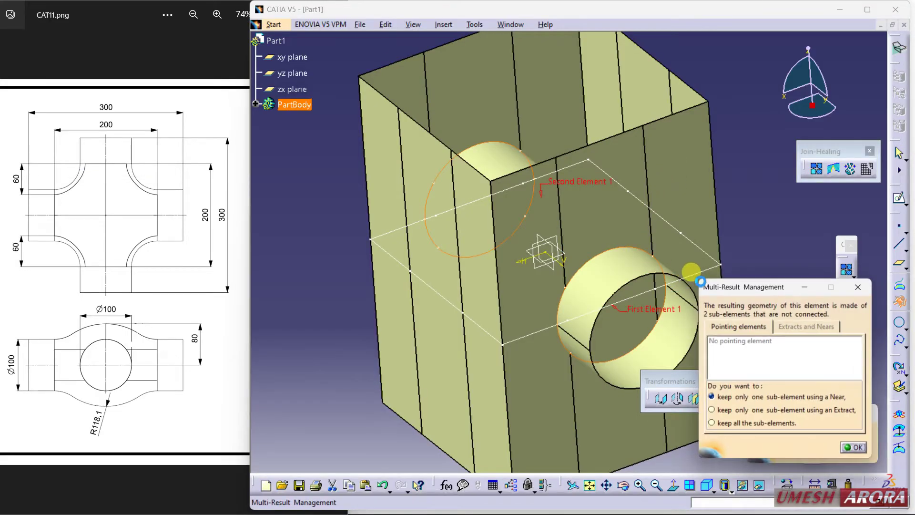
left_click(736, 427)
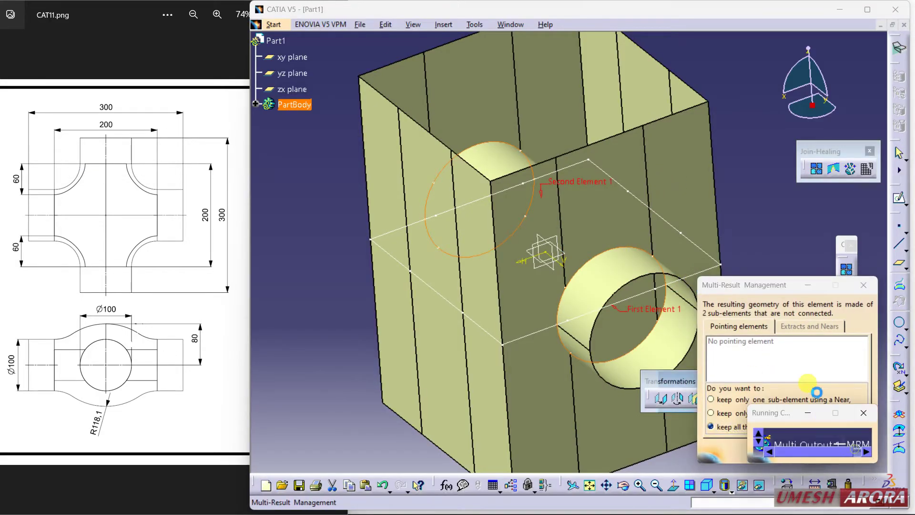
left_click(859, 452)
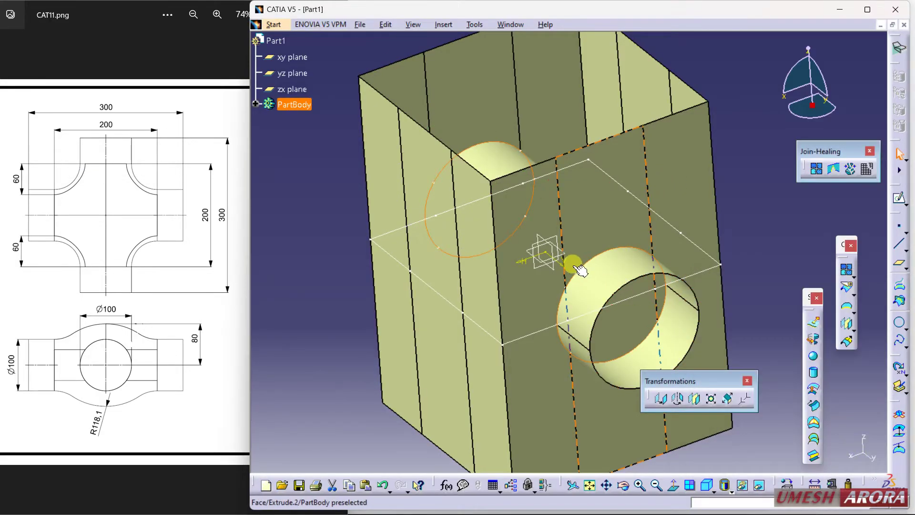
Hide the box and split the cylinder by Intersect.1, keeping both outer end rings.
right_click(665, 147)
left_click(685, 187)
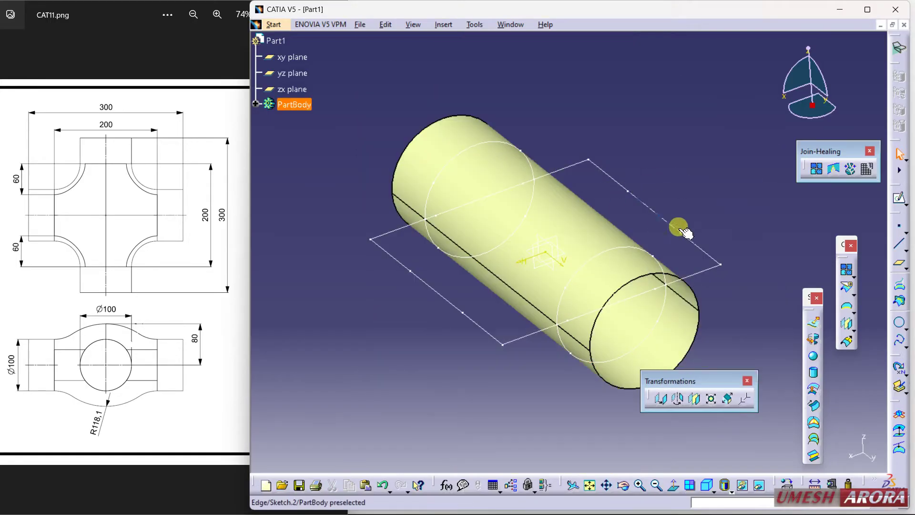
left_click(847, 289)
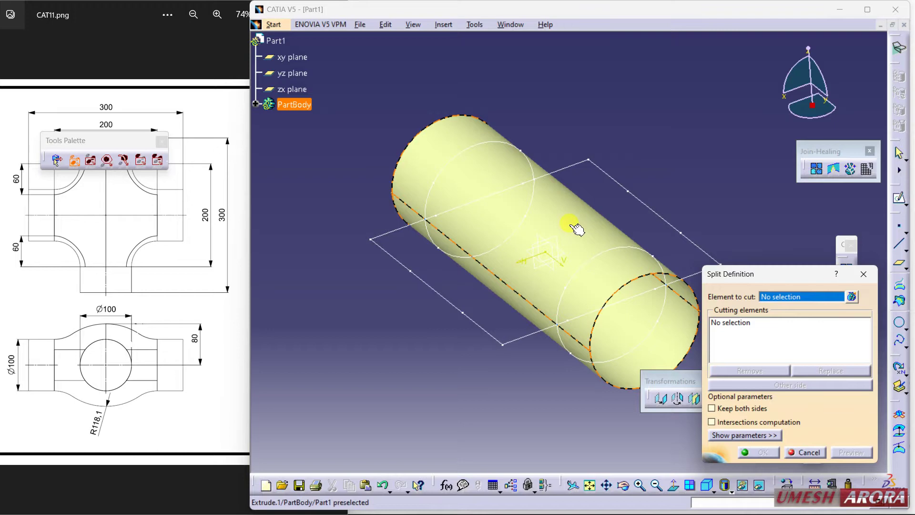
left_click(574, 224)
left_click(595, 267)
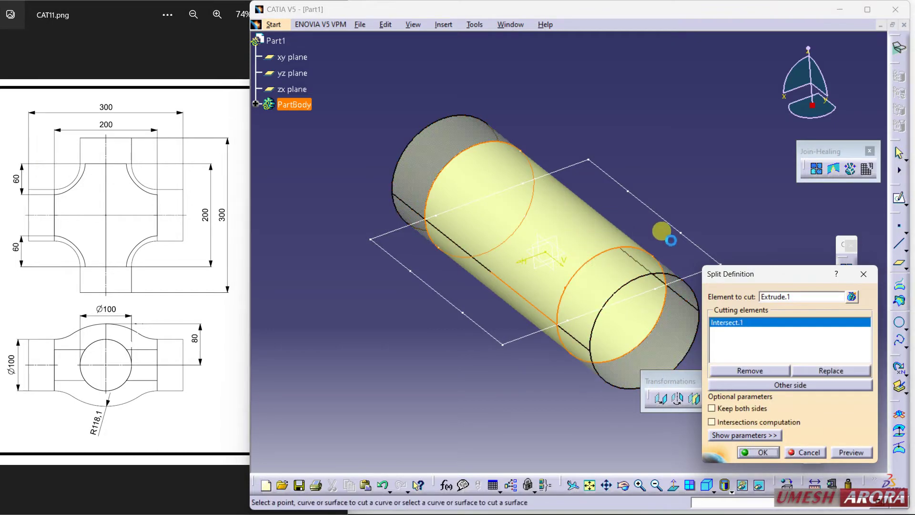
left_click(749, 385)
left_click(759, 453)
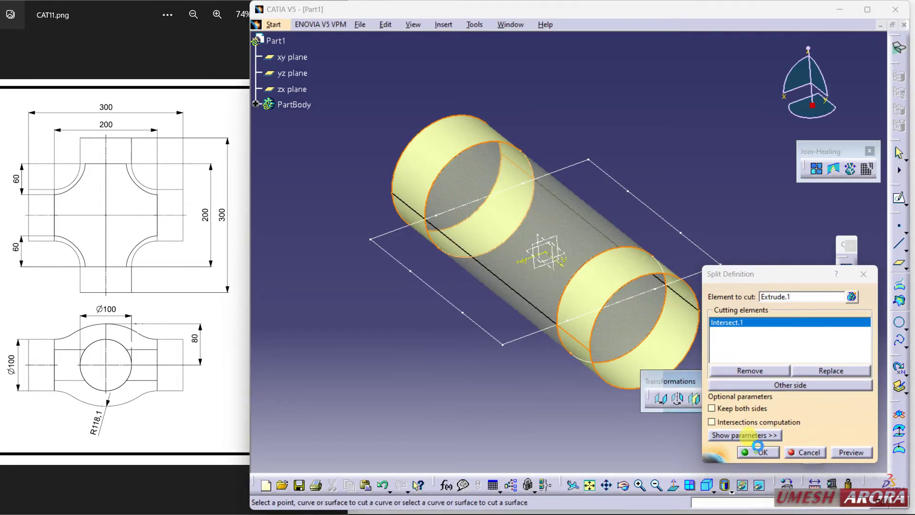
left_click(842, 453)
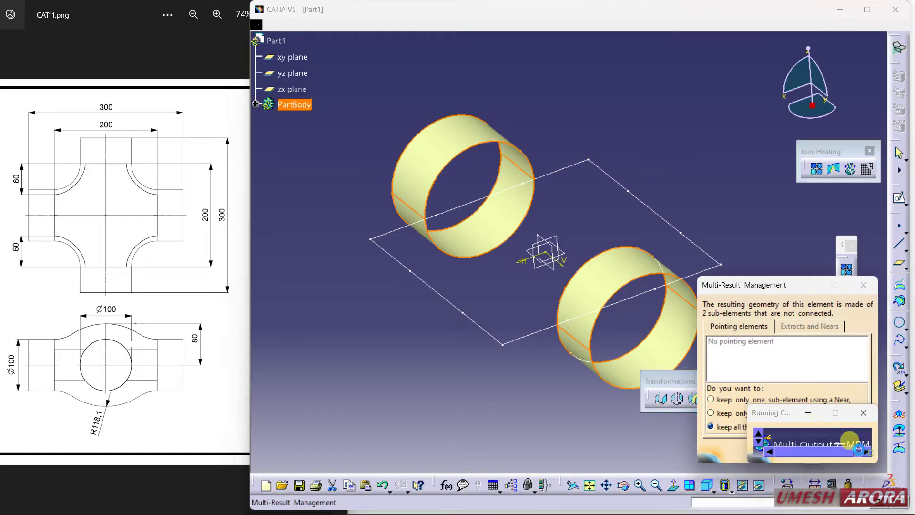
Hide Sketch.2 and the split rings so only the two intersection circles show.
right_click(646, 208)
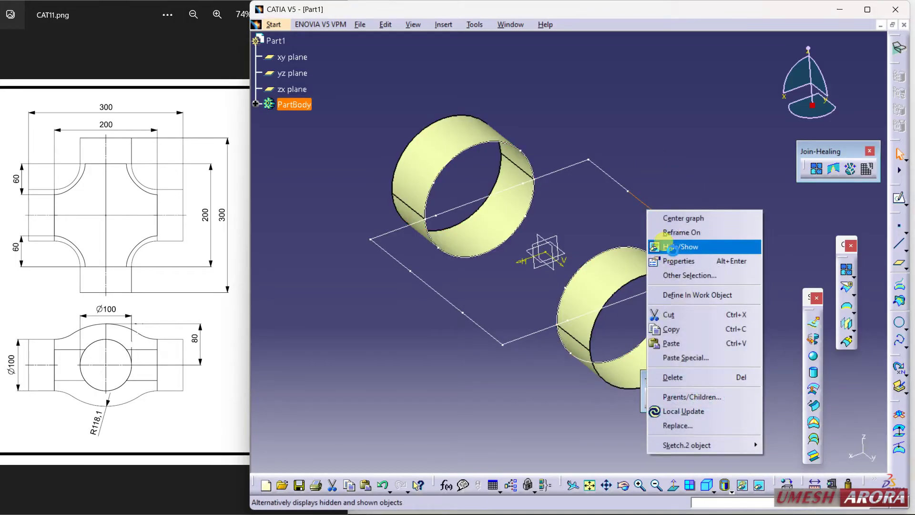
left_click(672, 247)
mouse_move(535, 235)
middle_mouse_down()
mouse_move(586, 278)
mouse_move(545, 234)
mouse_move(485, 271)
mouse_move(487, 204)
mouse_move(586, 265)
middle_mouse_up()
right_click(625, 228)
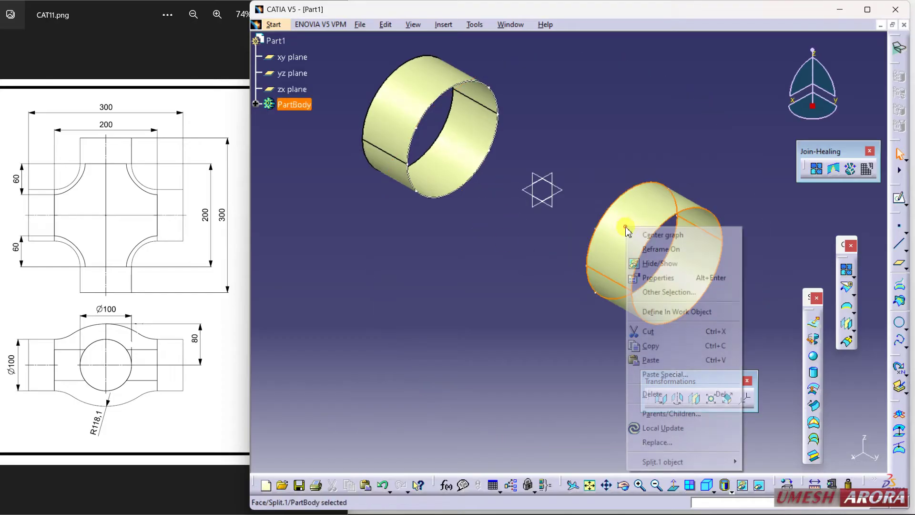
left_click(666, 265)
middle_click_drag(495, 264, 474, 253)
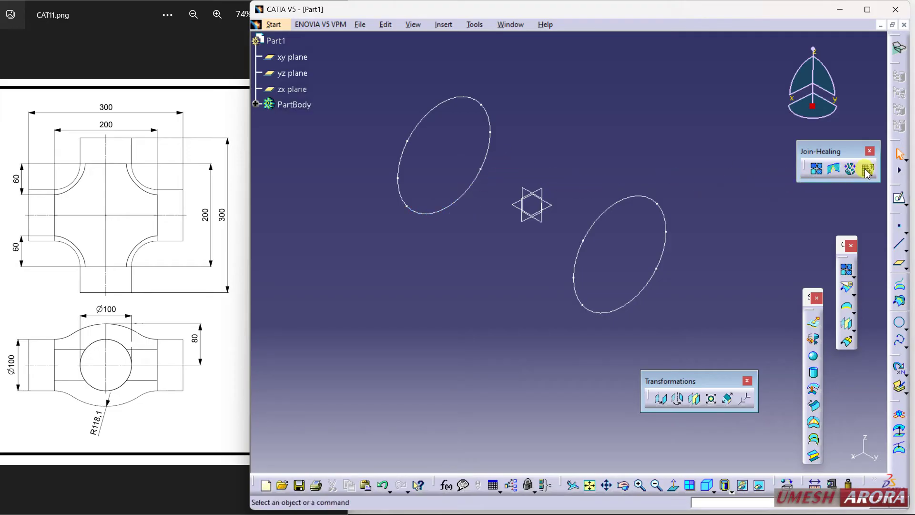
Disassemble Intersect.1 into all cells, producing arcs Circle.1 to Circle.12.
left_click(814, 323)
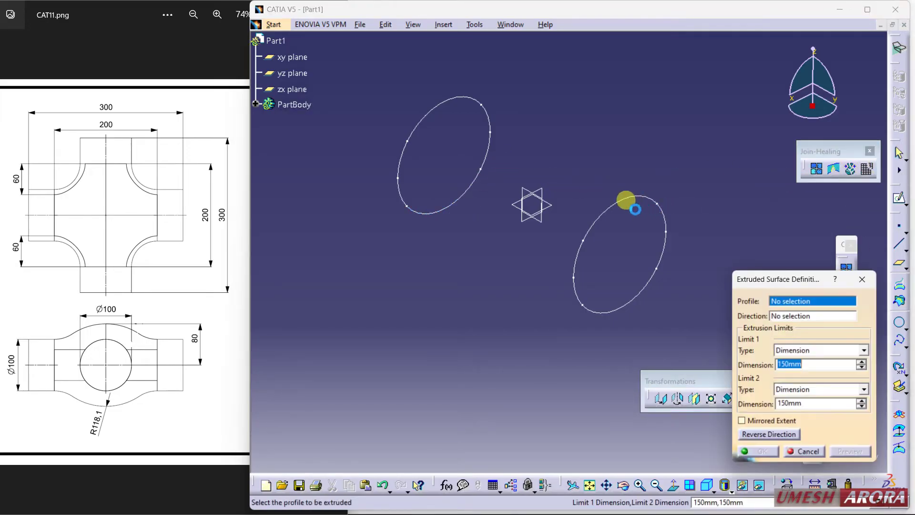
left_click(596, 209)
left_click(800, 455)
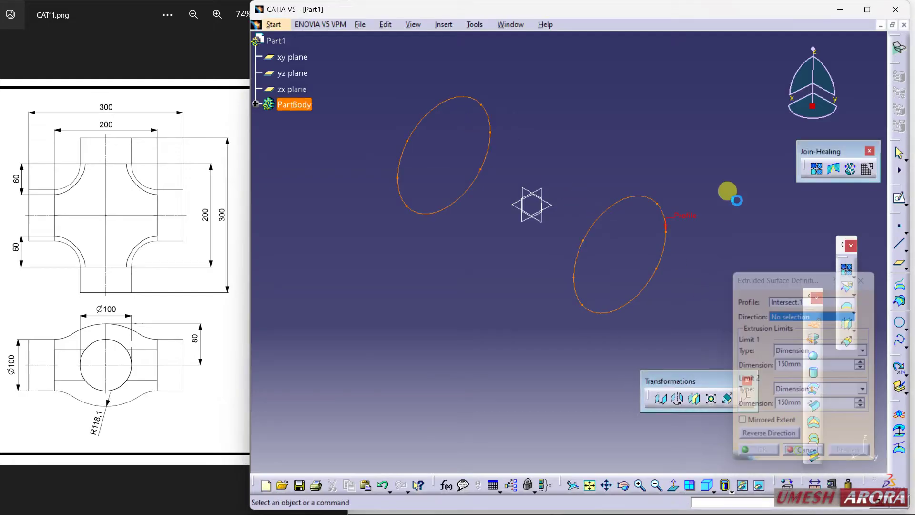
left_click(867, 169)
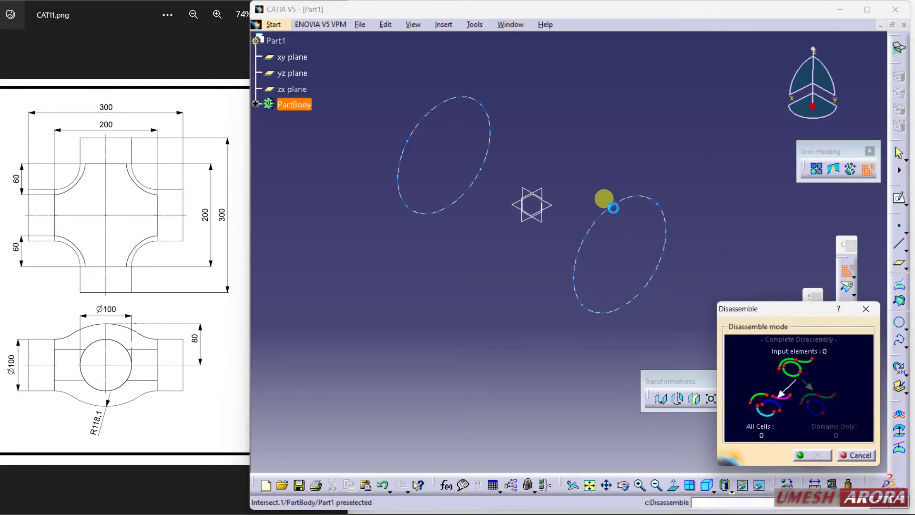
left_click(616, 200)
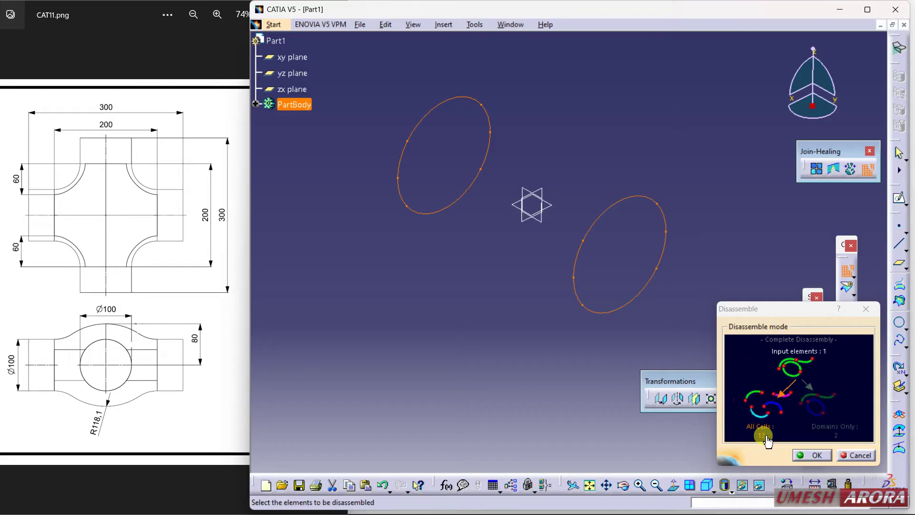
left_click(800, 455)
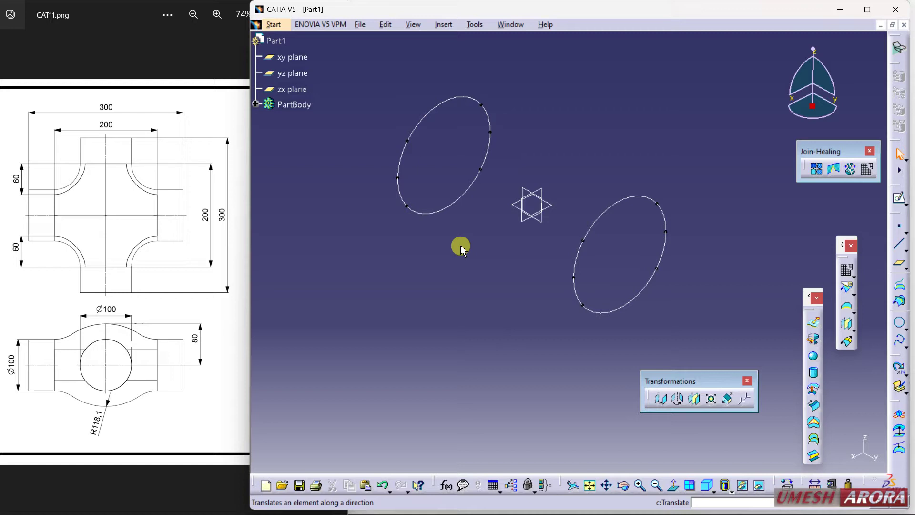
Hide the original Intersect.1 from the PartBody tree.
left_click(257, 105)
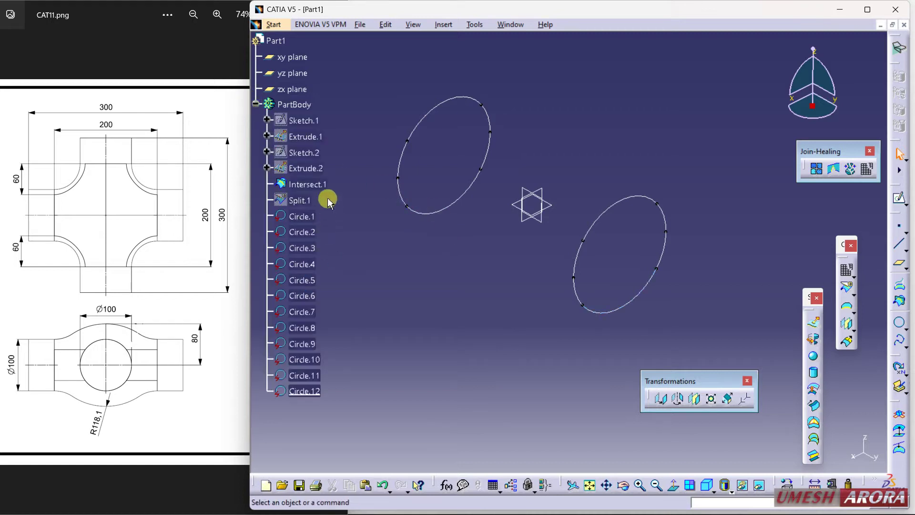
right_click(323, 183)
left_click(346, 218)
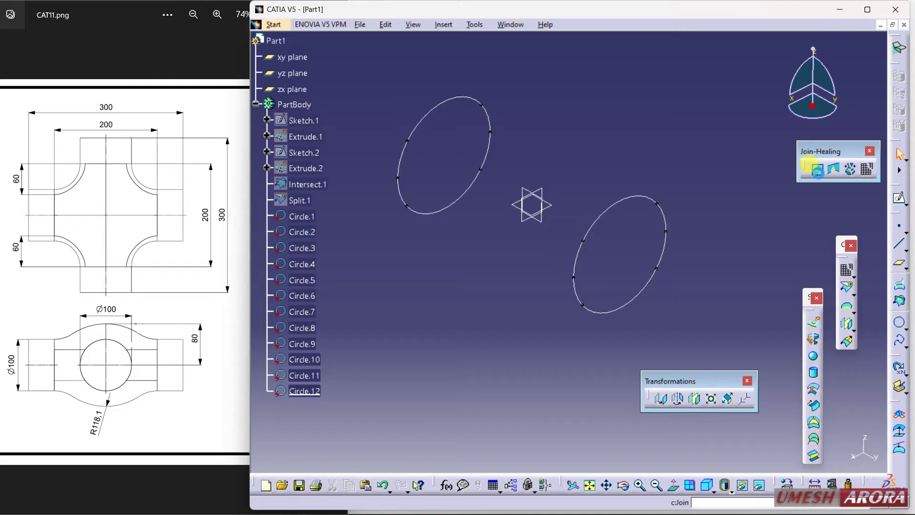
Join Circle.7 with Circle.12, and Circle.9 with Circle.10.
left_click(817, 169)
left_click(487, 143)
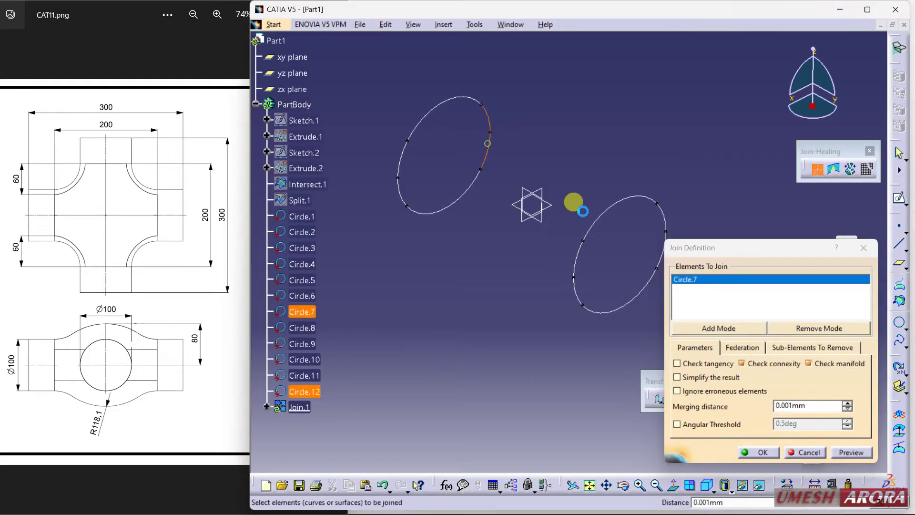
left_click(759, 451)
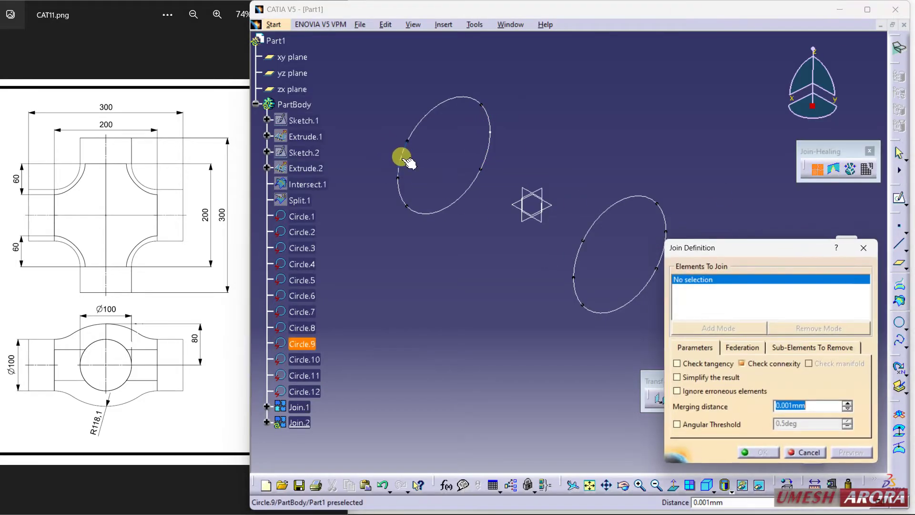
left_click(407, 162)
left_click(399, 191)
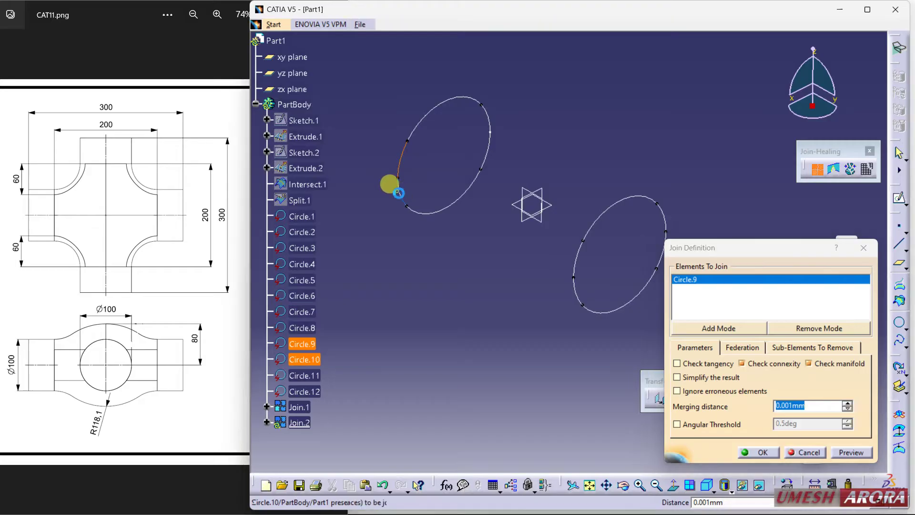
left_click(761, 452)
Join Circle.1 with Circle.6 and Circle.3 with Circle.4, cancelling the extra join.
left_click(579, 259)
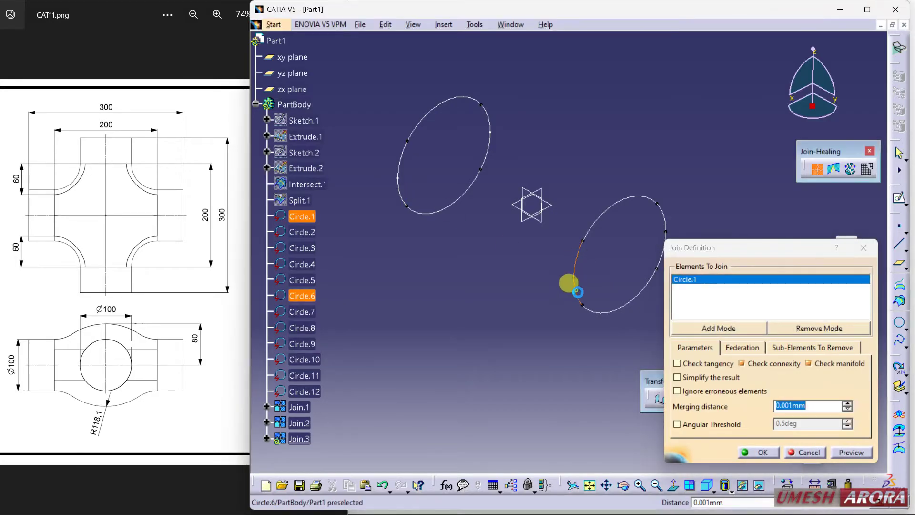
left_click(578, 292)
left_click(757, 452)
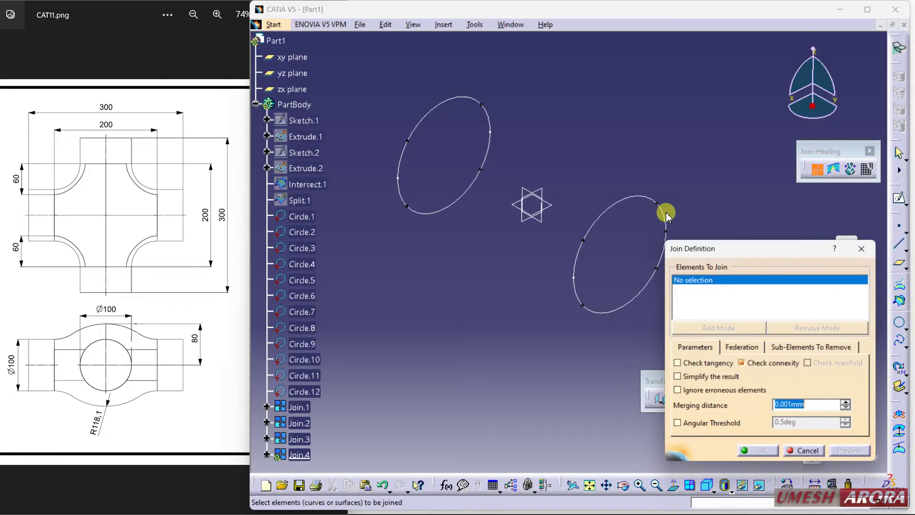
left_click(664, 214)
left_click(609, 227)
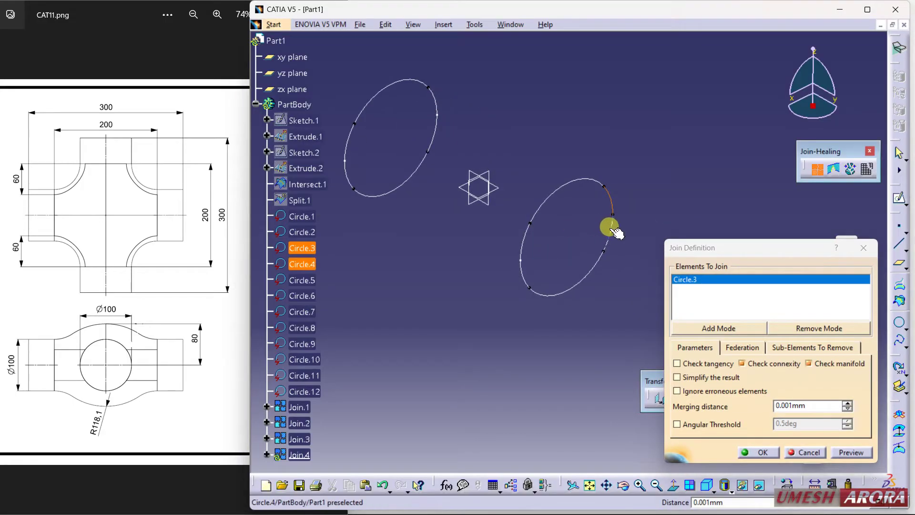
left_click(760, 453)
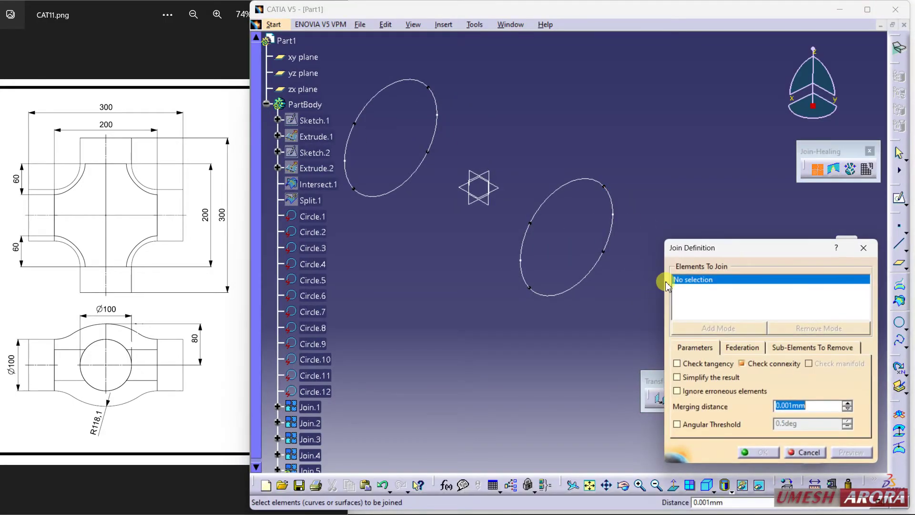
left_click(802, 453)
middle_click_drag(606, 280, 466, 179)
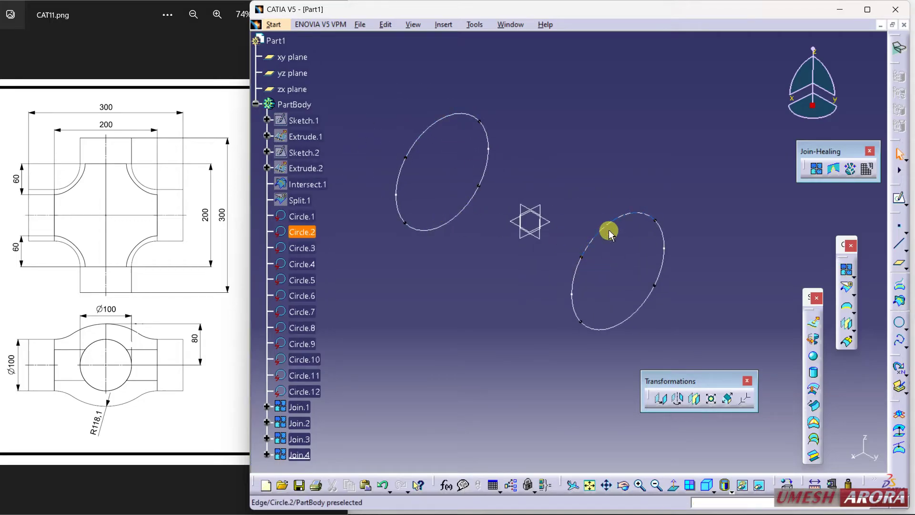
scroll(377, 316, "down", 5)
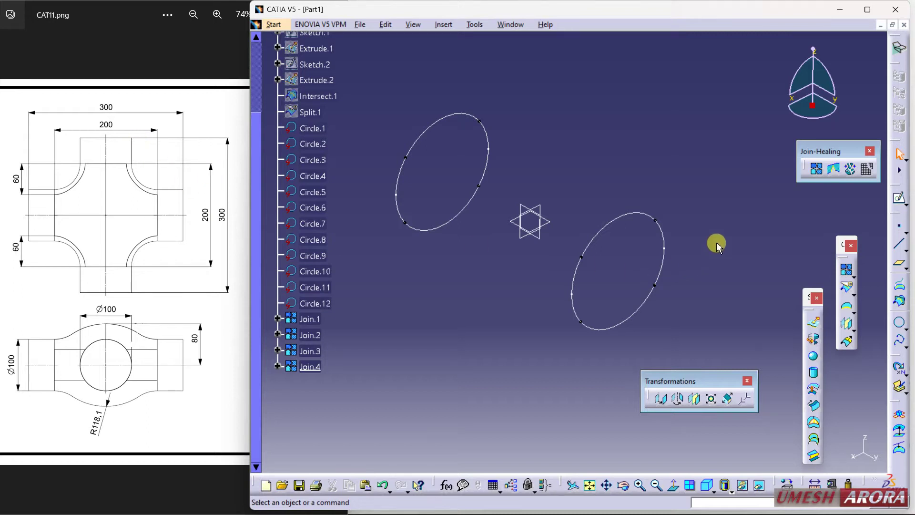
Extrude Join.3 50 mm along the zx plane direction, reversed to the other side.
left_click(813, 322)
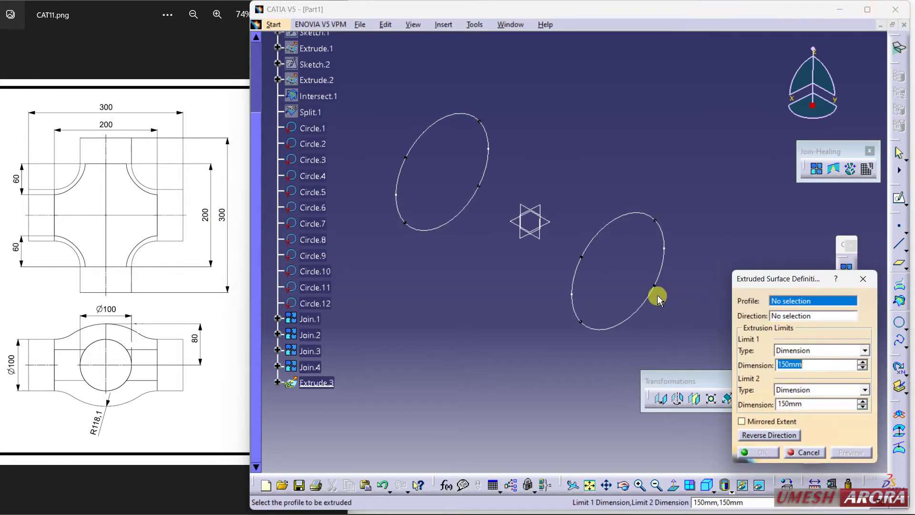
middle_click_drag(659, 299, 648, 251)
left_click(557, 240)
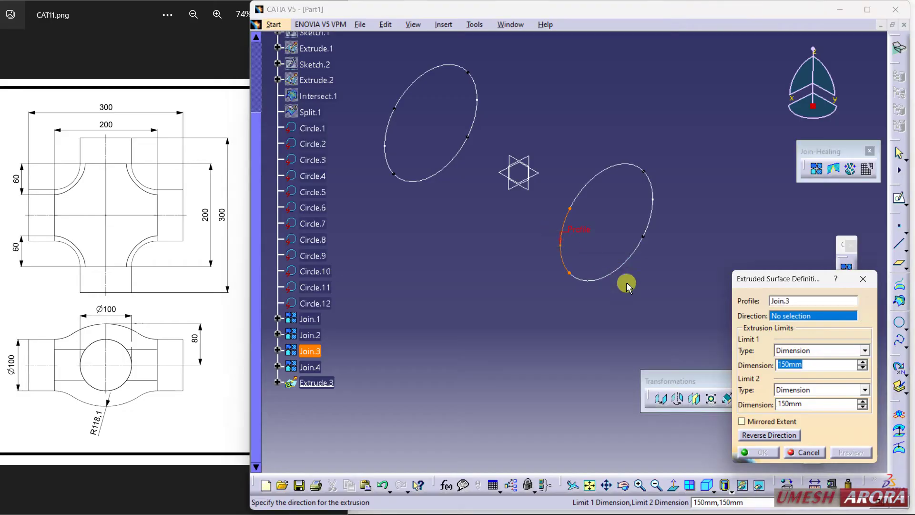
left_click(529, 158)
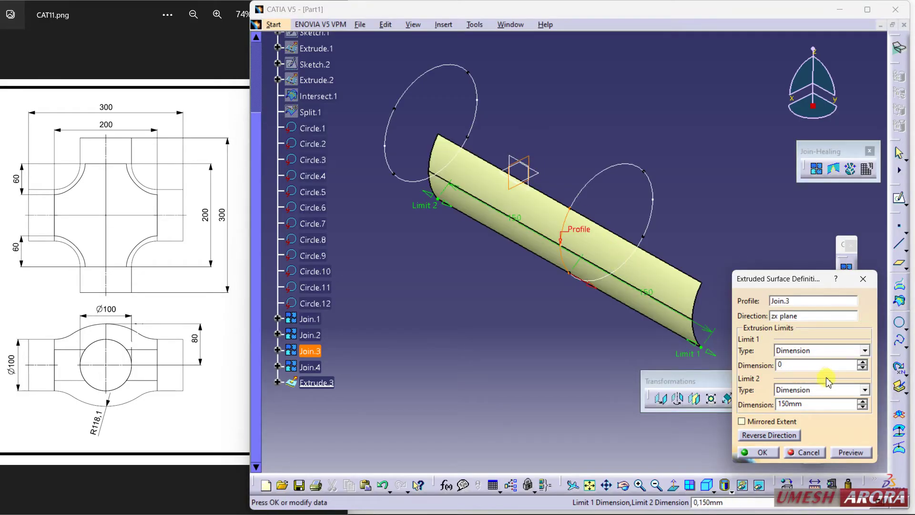
type("0")
left_click(817, 404)
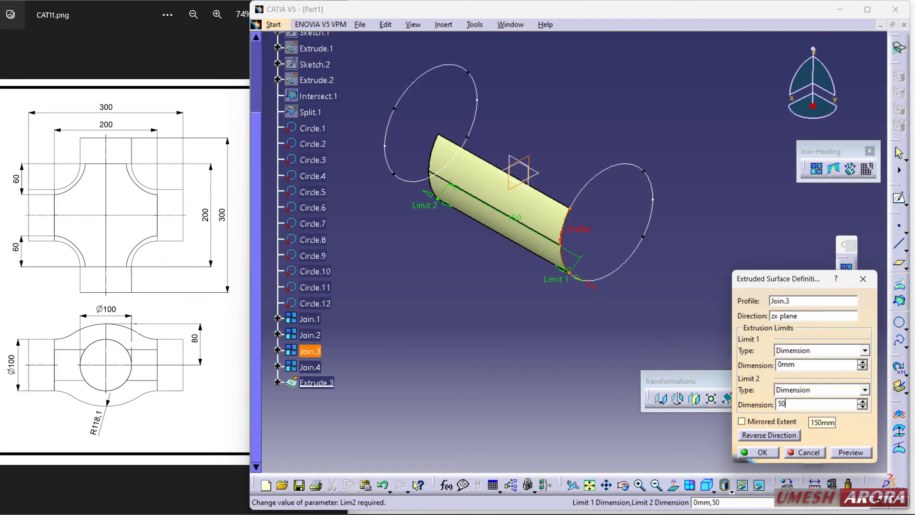
left_click(776, 435)
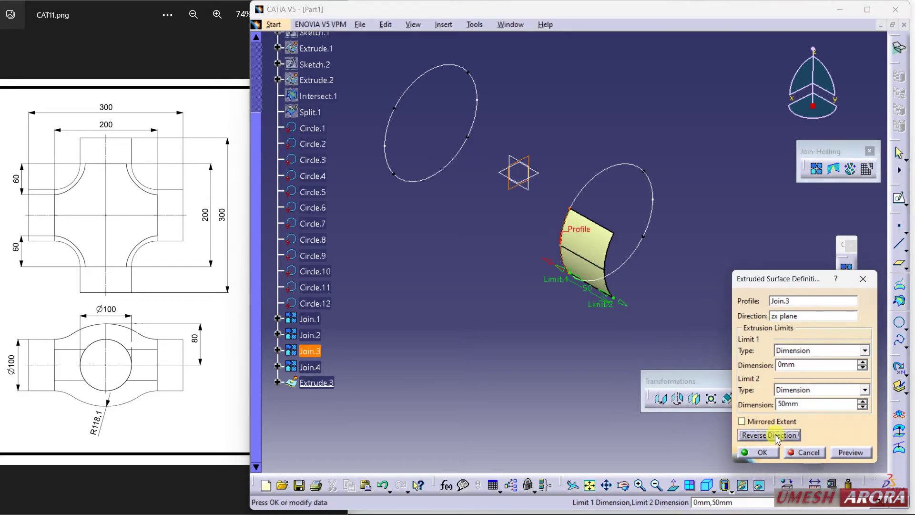
left_click(761, 452)
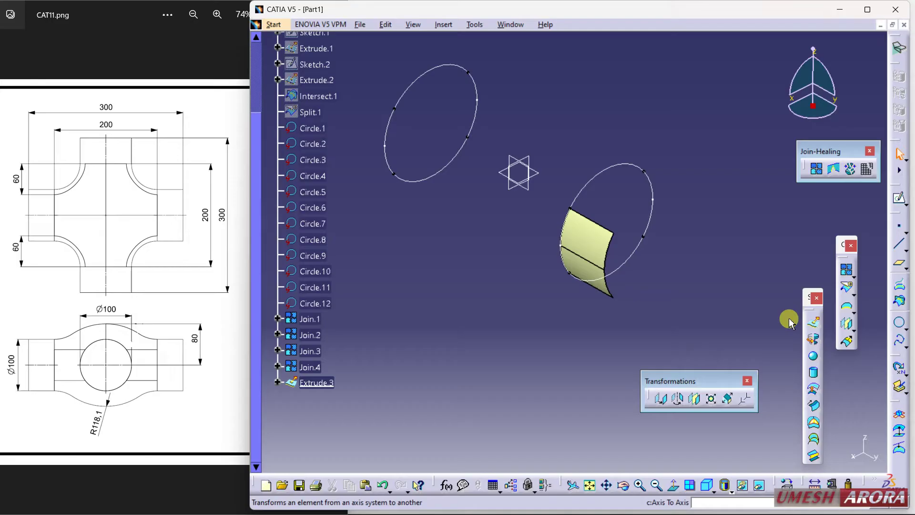
Extrude Circle.2 50 mm along the zx plane direction, reversed.
left_click(813, 323)
left_click(593, 181)
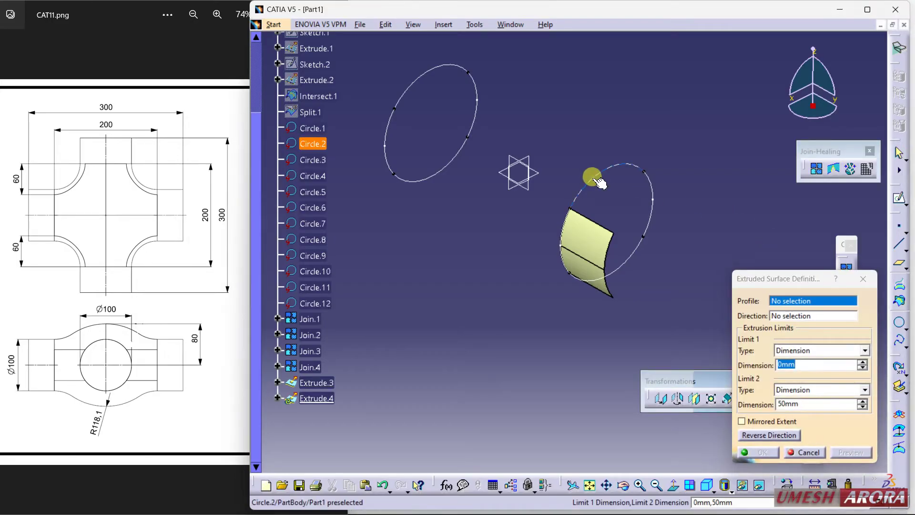
left_click(532, 162)
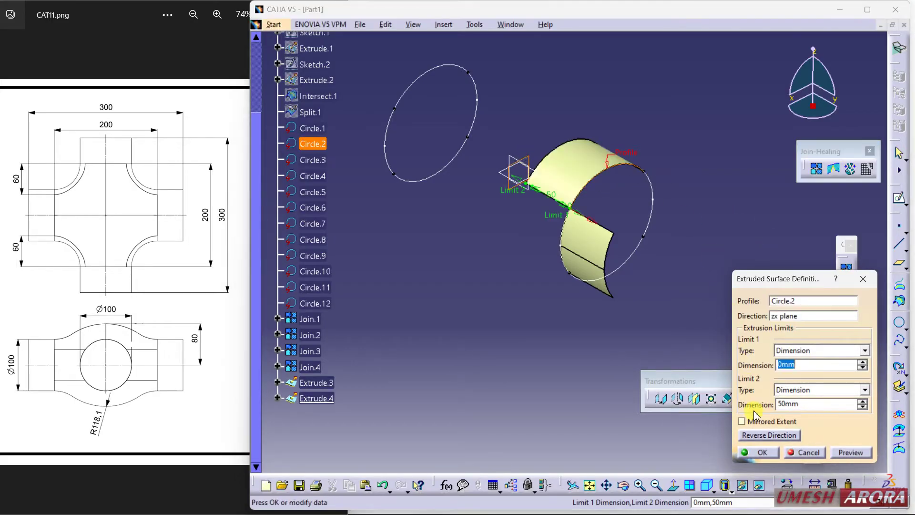
left_click(764, 435)
left_click(761, 452)
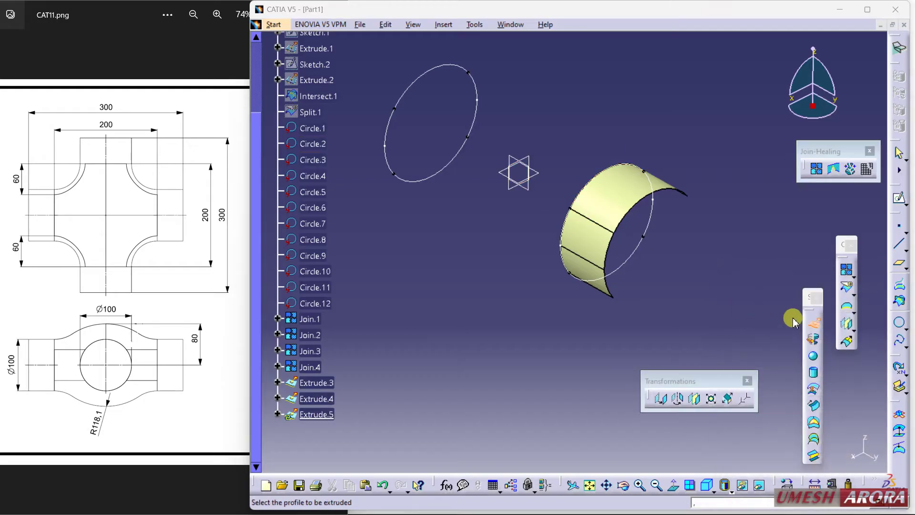
Extrude Join.4 (reversed) and Circle.5 50 mm along the zx plane direction.
left_click(813, 323)
left_click(683, 242)
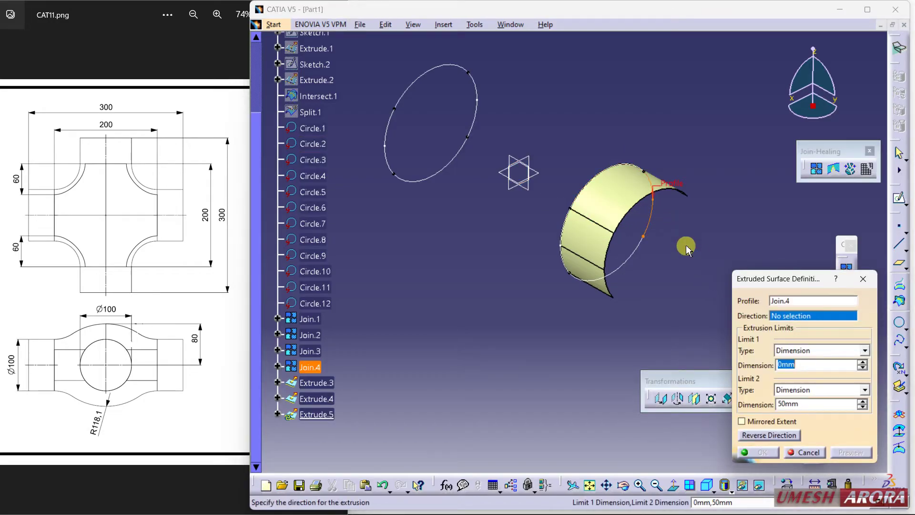
left_click(533, 161)
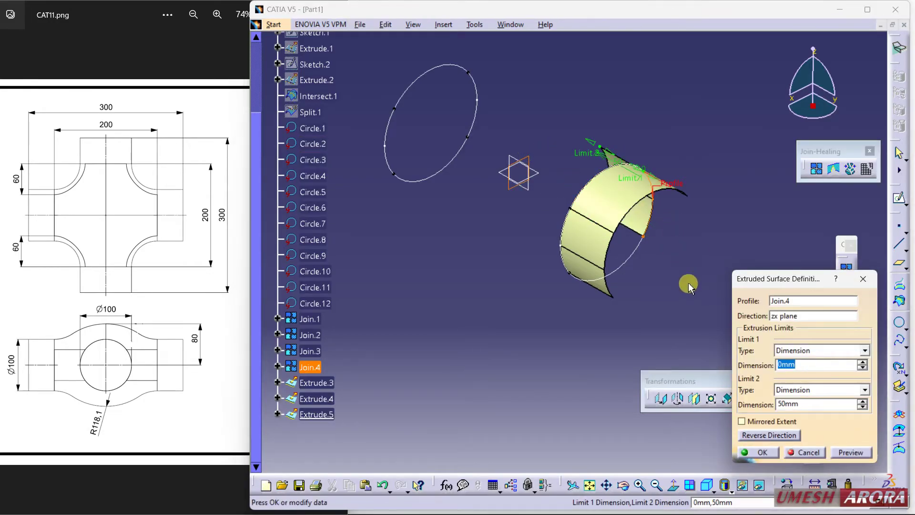
left_click(761, 434)
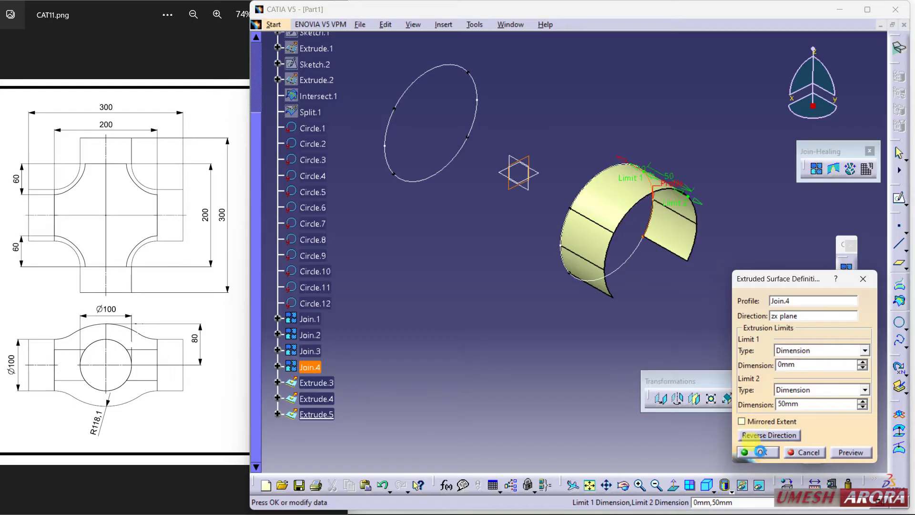
left_click(760, 453)
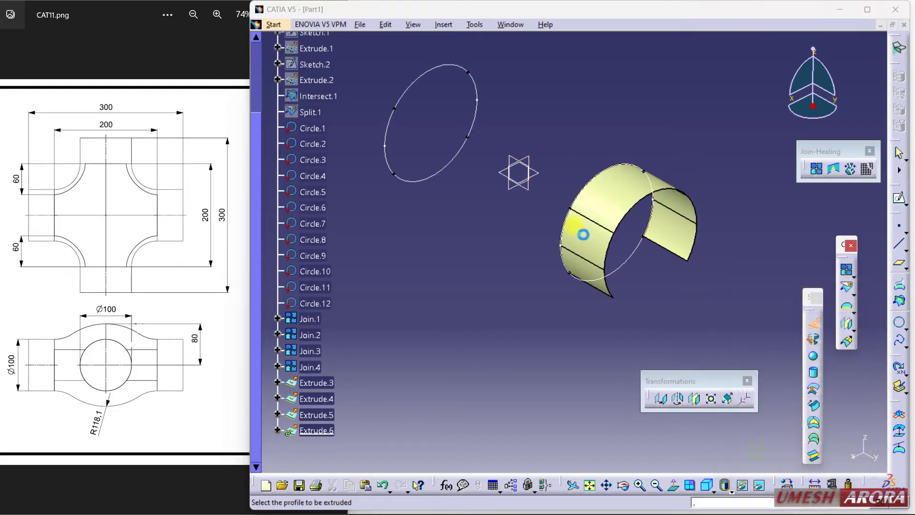
left_click(616, 213)
left_click(529, 156)
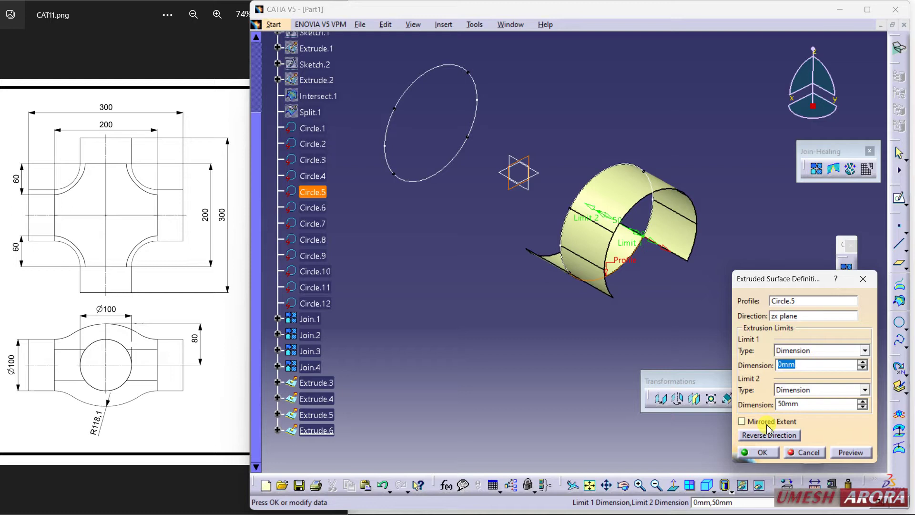
left_click(751, 452)
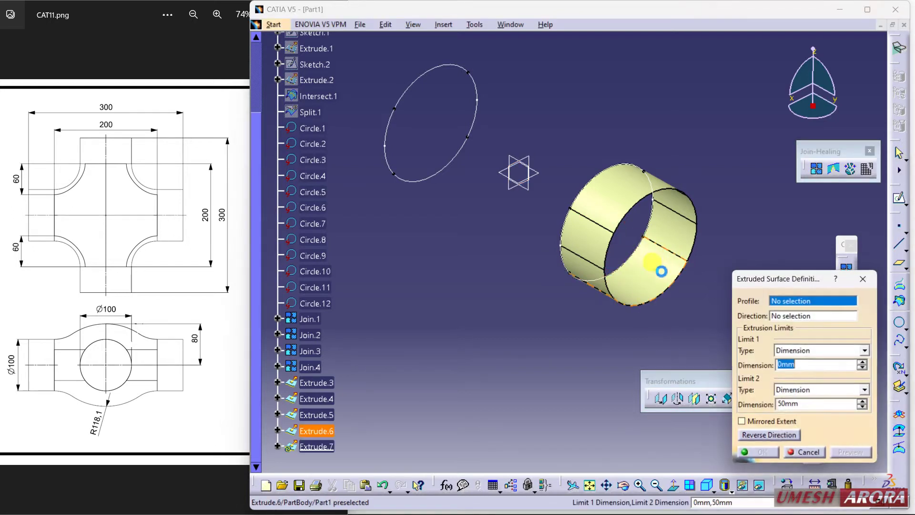
Extrude Circle.11 and Join.1 50 mm along the zx plane direction.
left_click(466, 160)
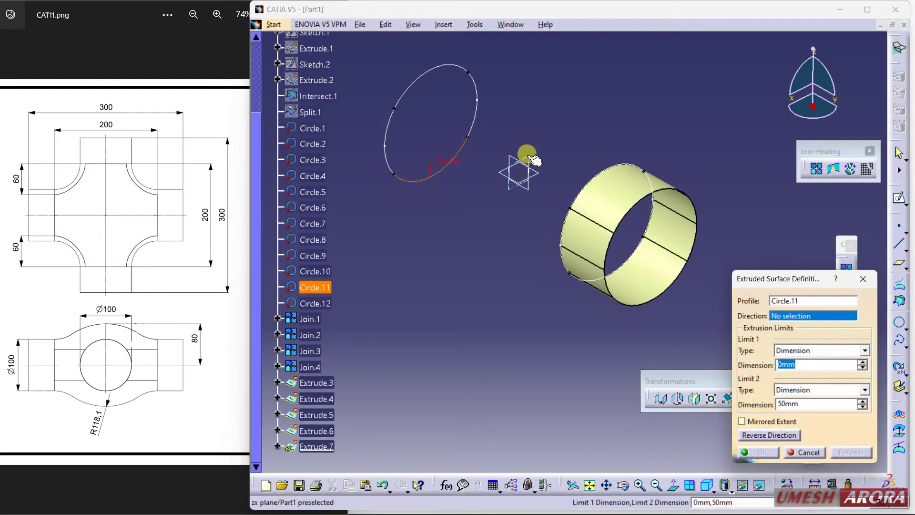
left_click(530, 158)
left_click(764, 435)
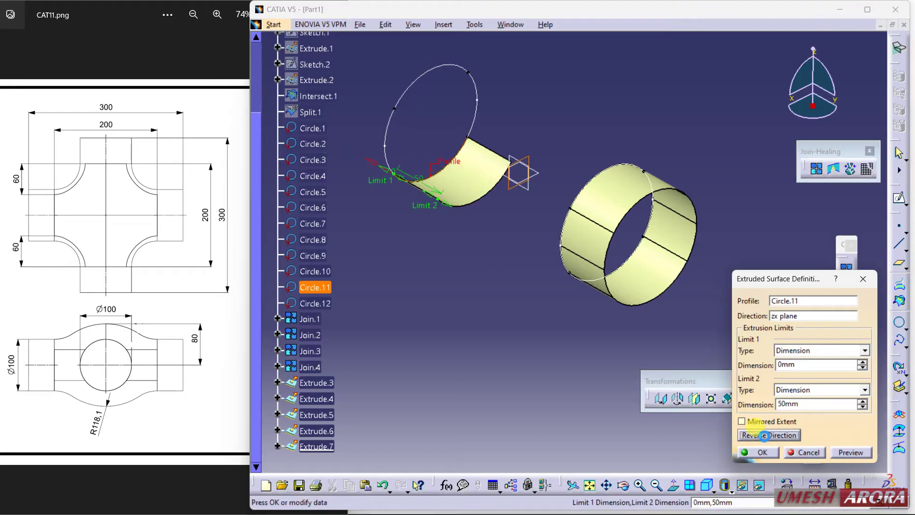
left_click(764, 436)
left_click(758, 452)
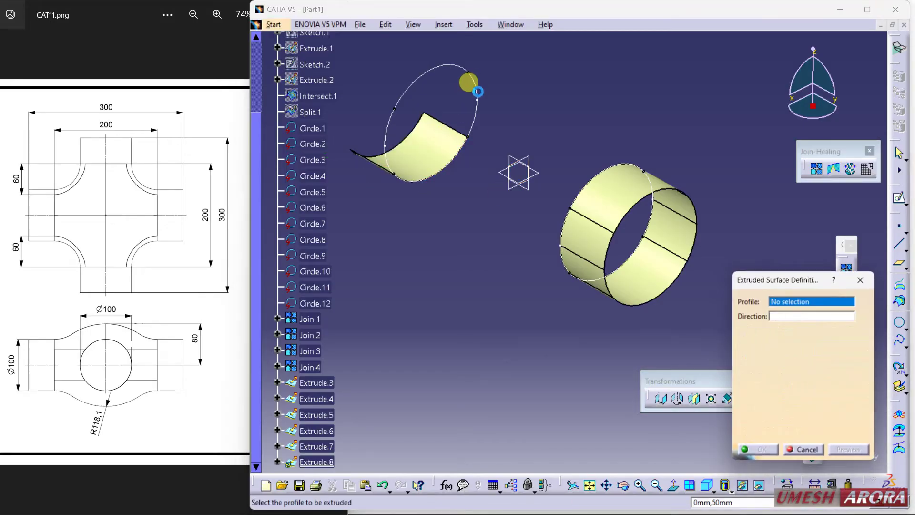
left_click(477, 98)
left_click(530, 157)
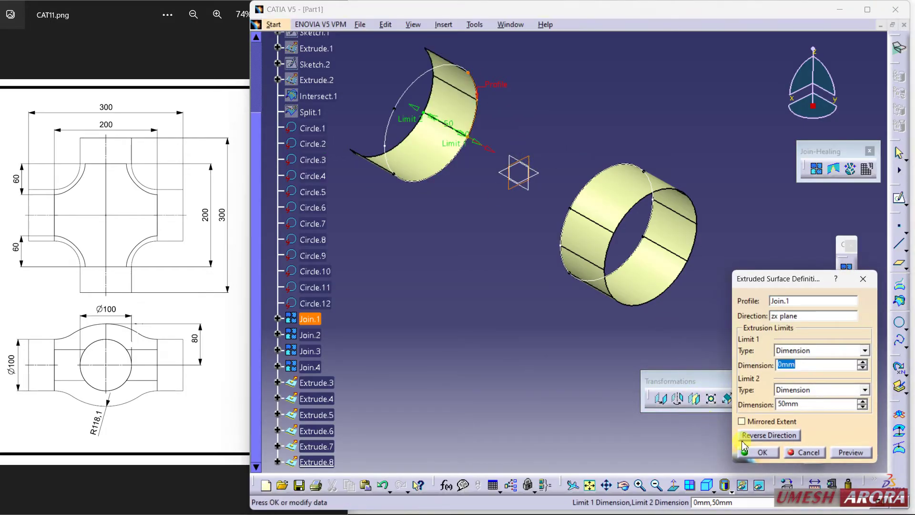
left_click(757, 452)
Extrude Circle.8 and Join.2 50 mm along zx, then cancel the repeat dialog.
left_click(421, 86)
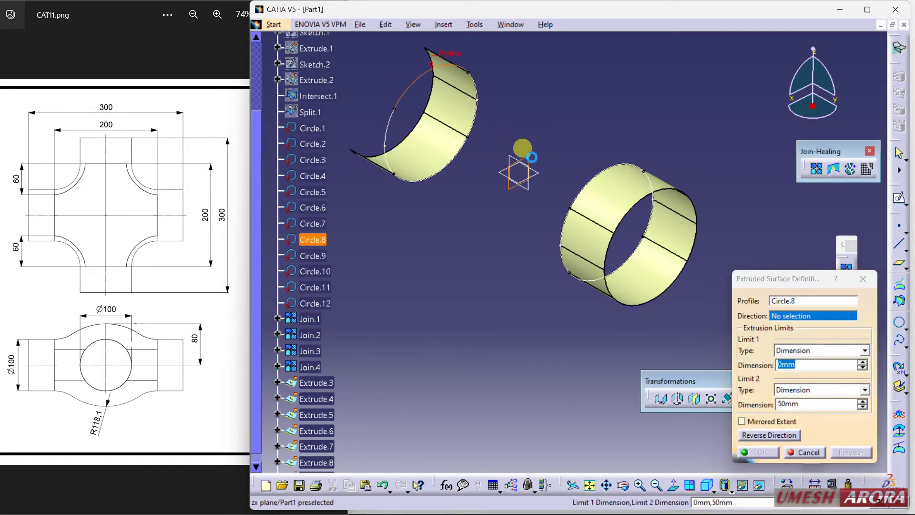
left_click(527, 155)
left_click(746, 452)
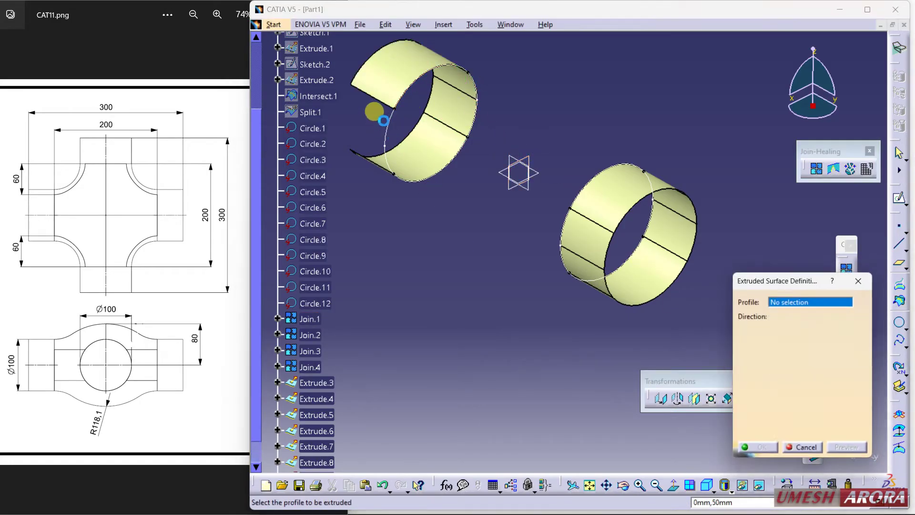
left_click(385, 133)
left_click(527, 157)
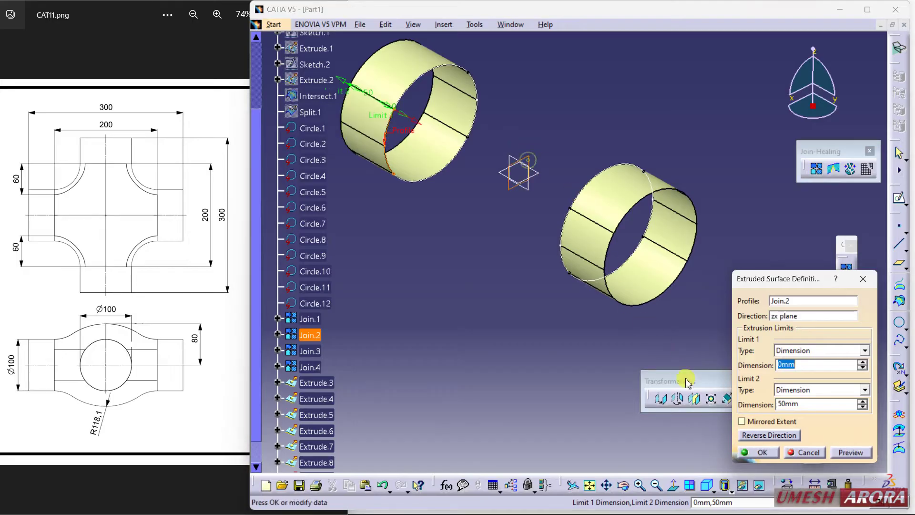
left_click(759, 451)
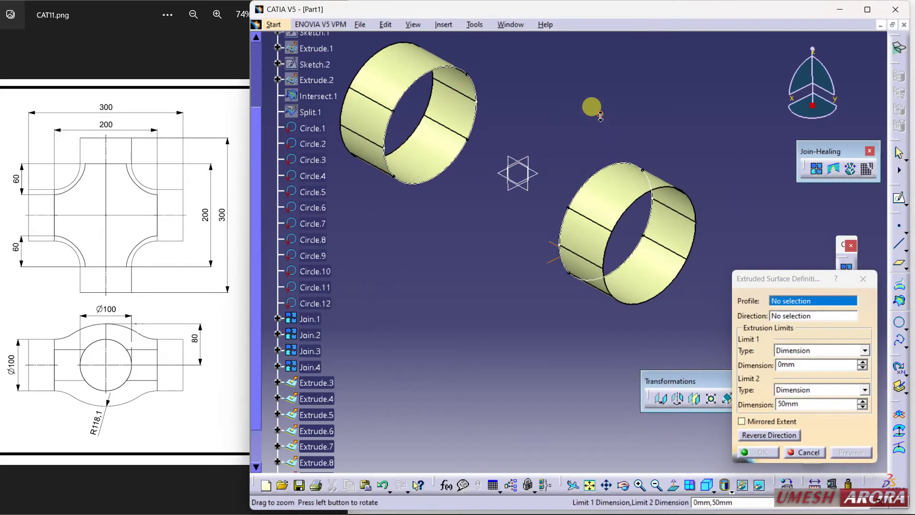
middle_click_drag(593, 106, 580, 143)
left_click(816, 451)
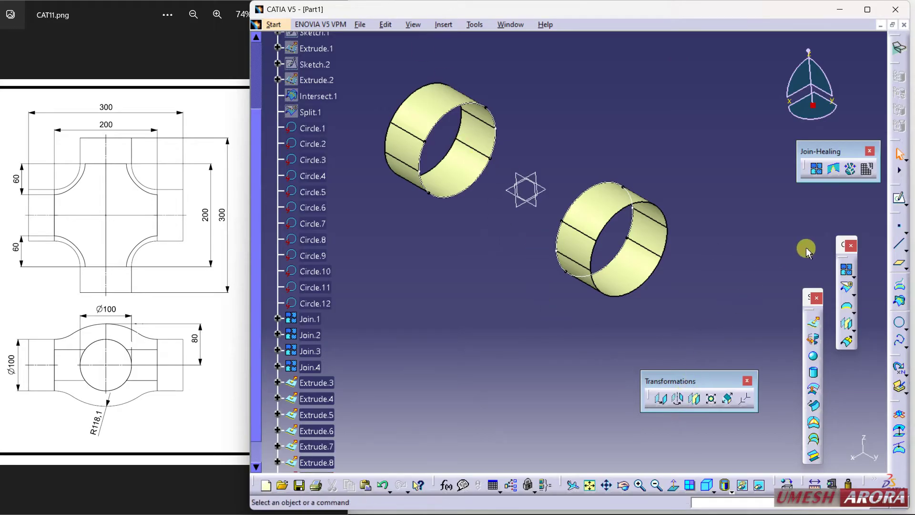
Create Point.1 at the origin and a Point-Direction line from it along Z, about 102 mm.
left_click(899, 229)
left_click(759, 452)
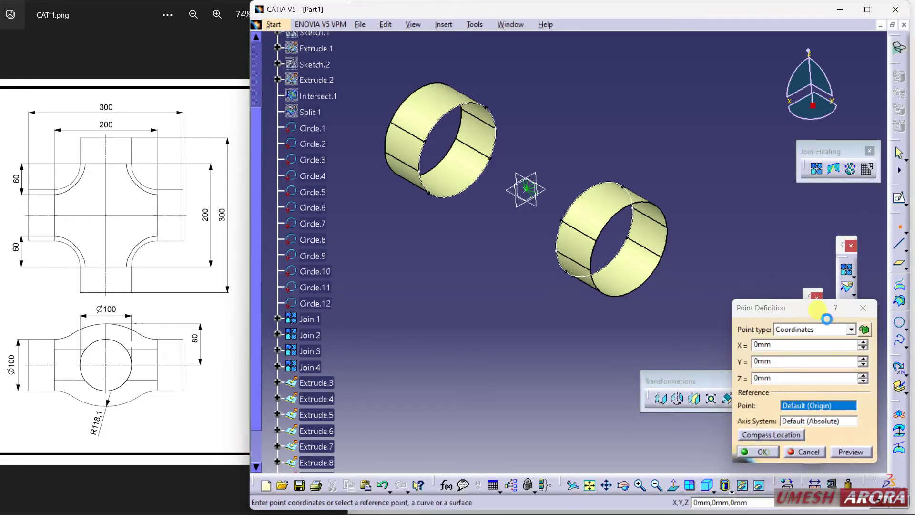
left_click(899, 243)
left_click(527, 189)
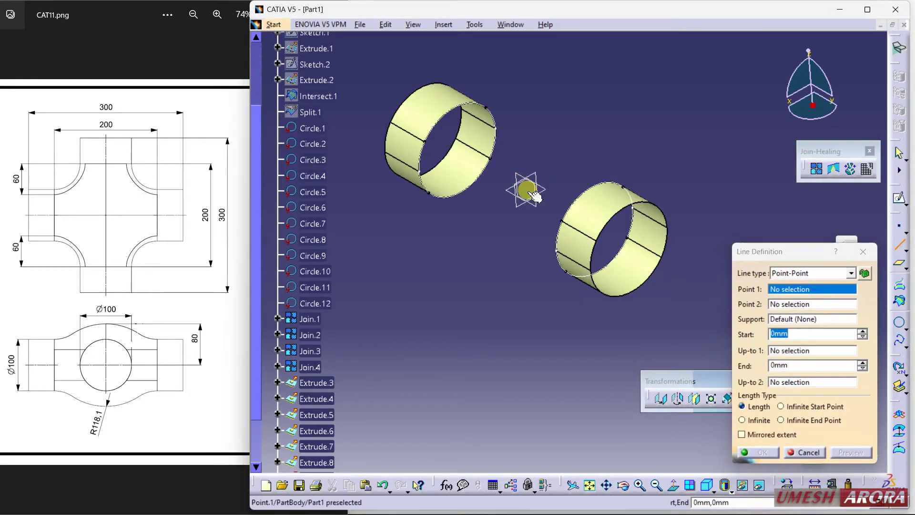
right_click(792, 304)
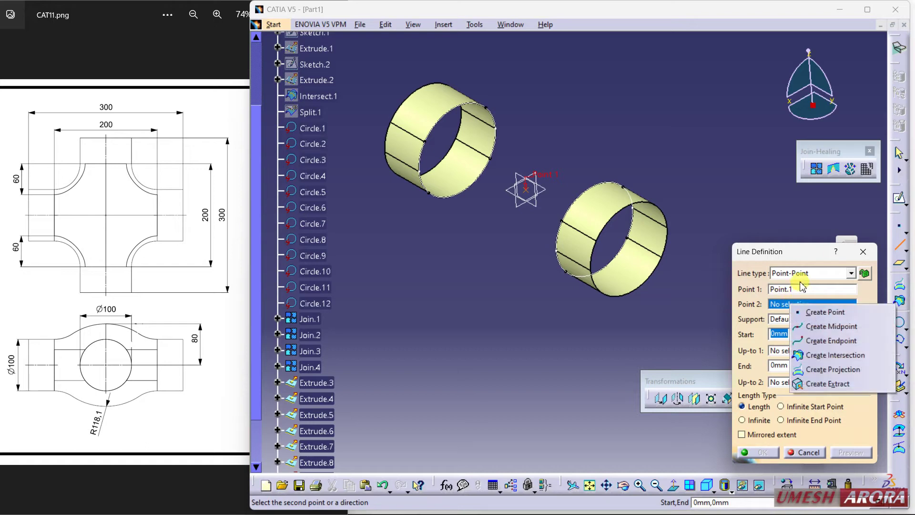
left_click(803, 274)
left_click(789, 299)
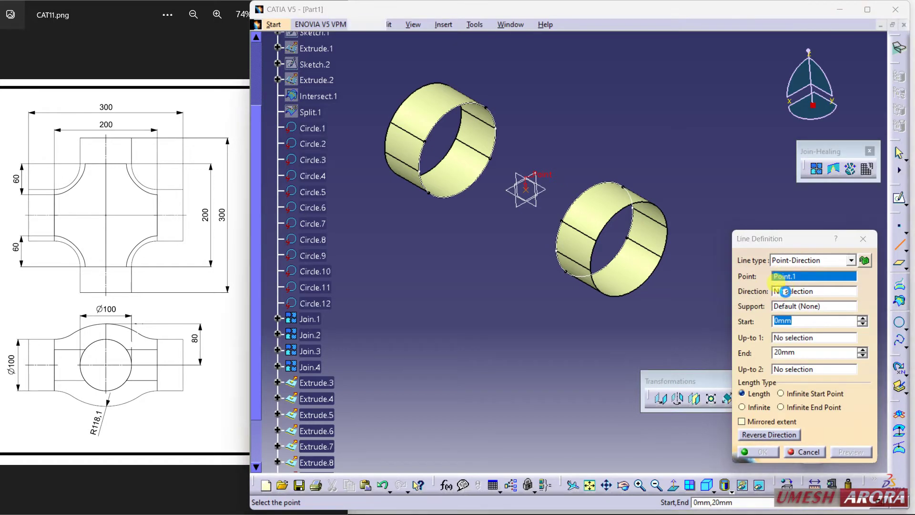
right_click(787, 291)
left_click(812, 377)
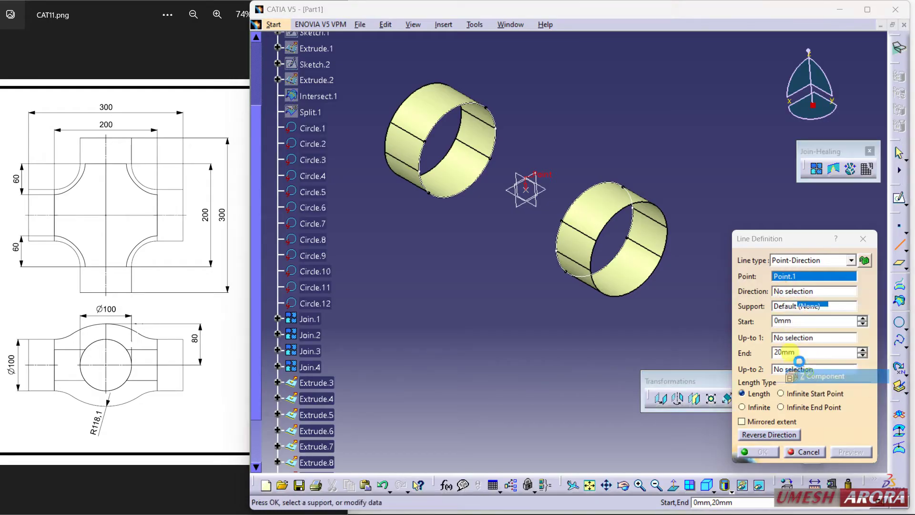
left_click_drag(515, 179, 520, 104)
left_click(767, 458)
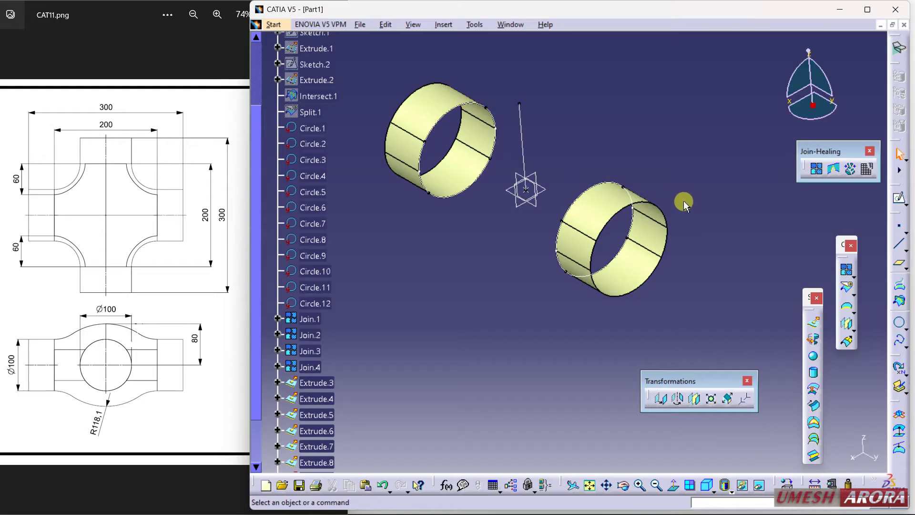
Rotate a copy of Extrude.4 by 90 degrees about Line.1.
middle_click_drag(537, 282, 566, 296)
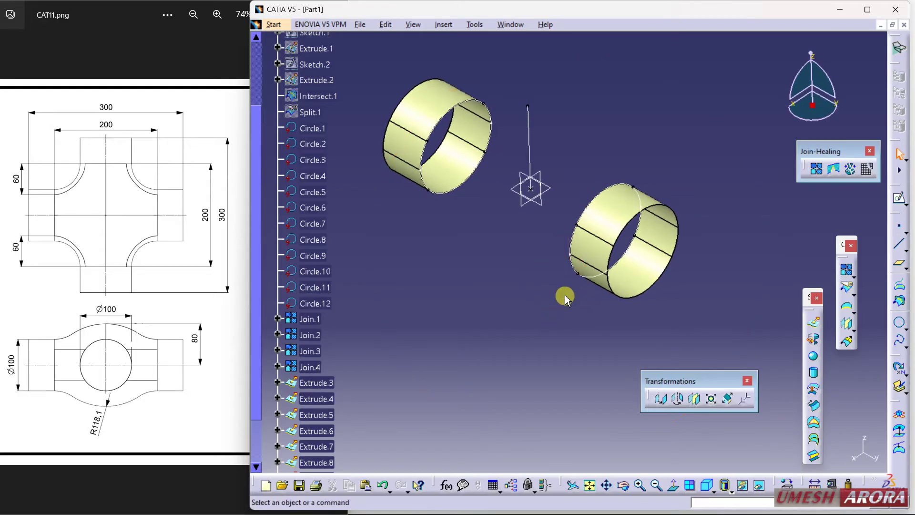
left_click(680, 400)
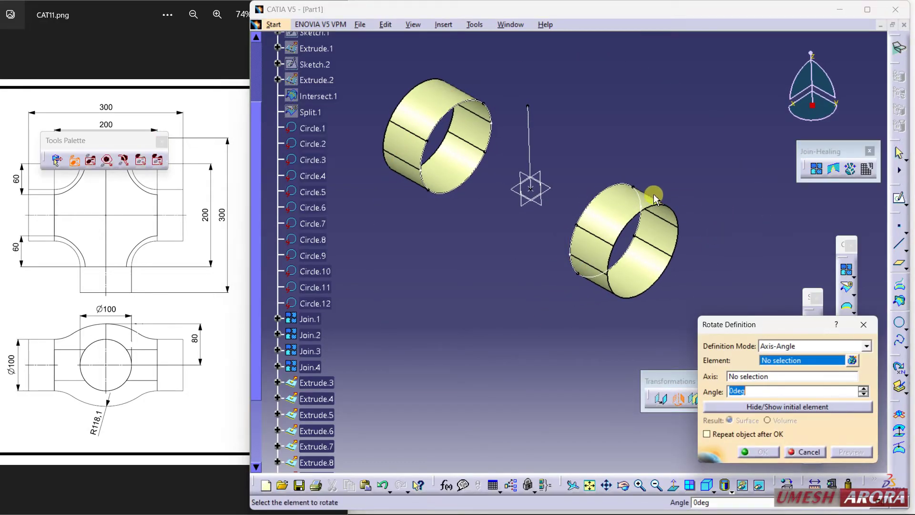
left_click(593, 198)
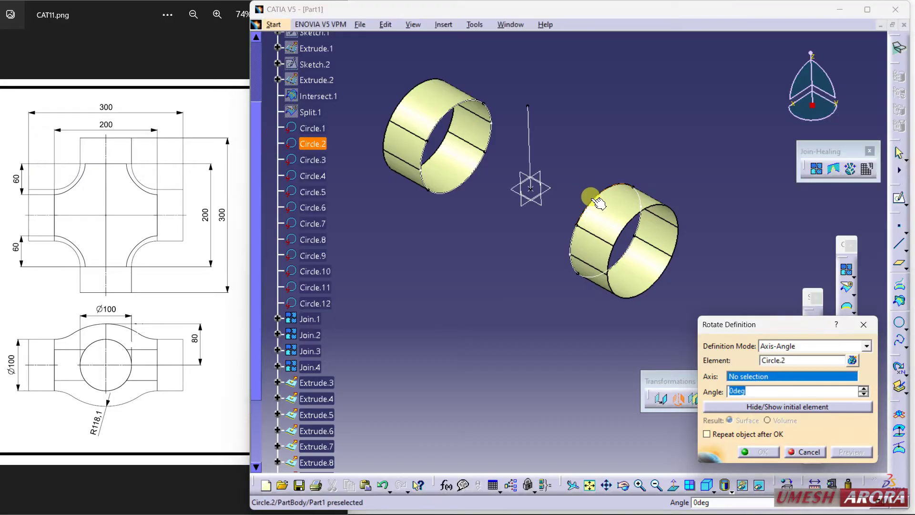
left_click(575, 233)
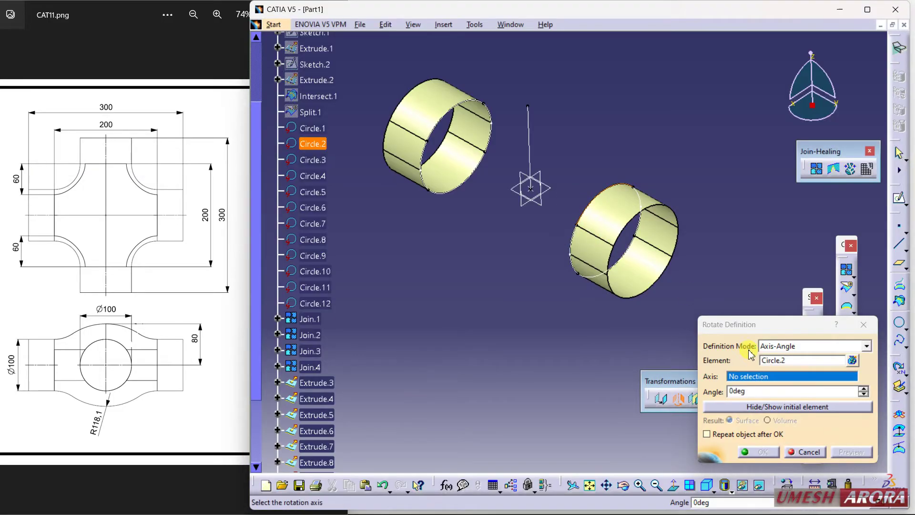
left_click(787, 360)
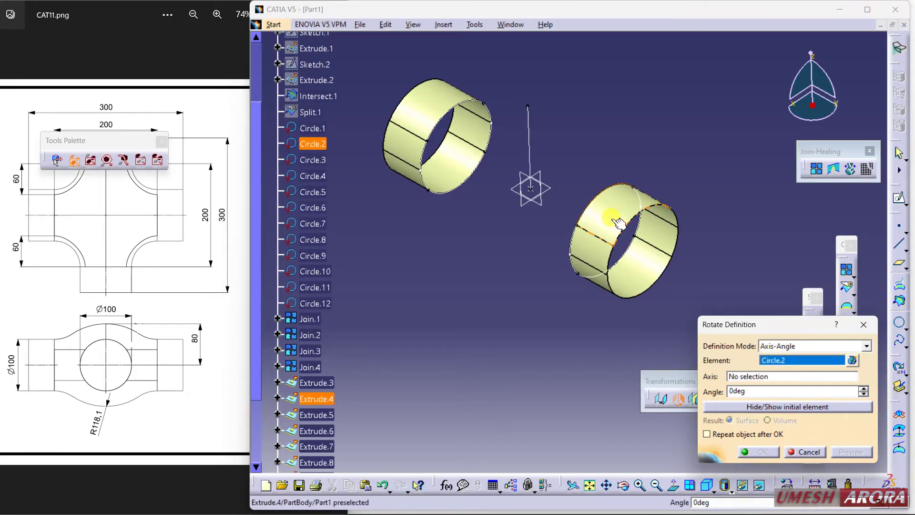
left_click(614, 199)
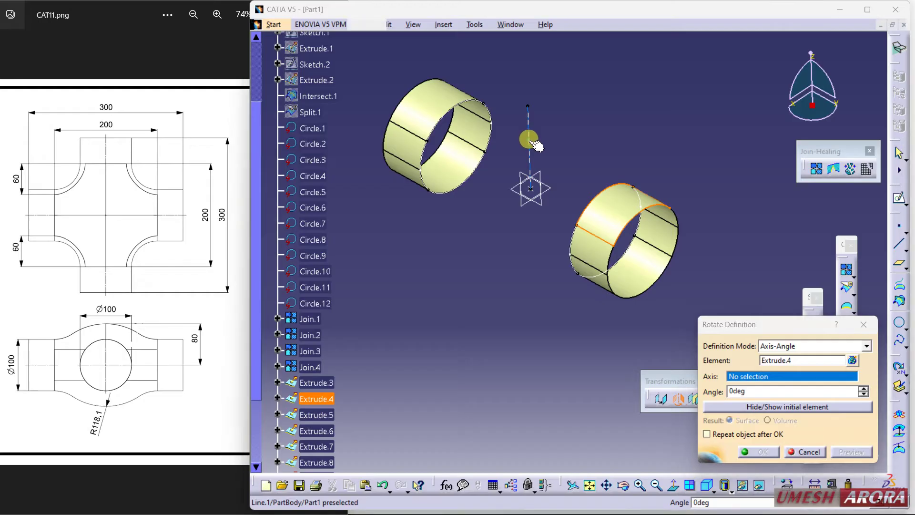
left_click(528, 140)
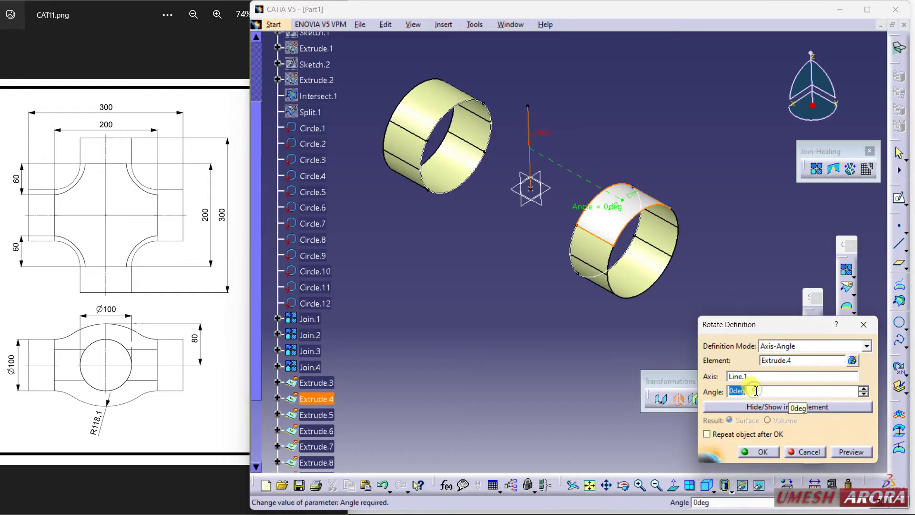
type("90")
key("Return")
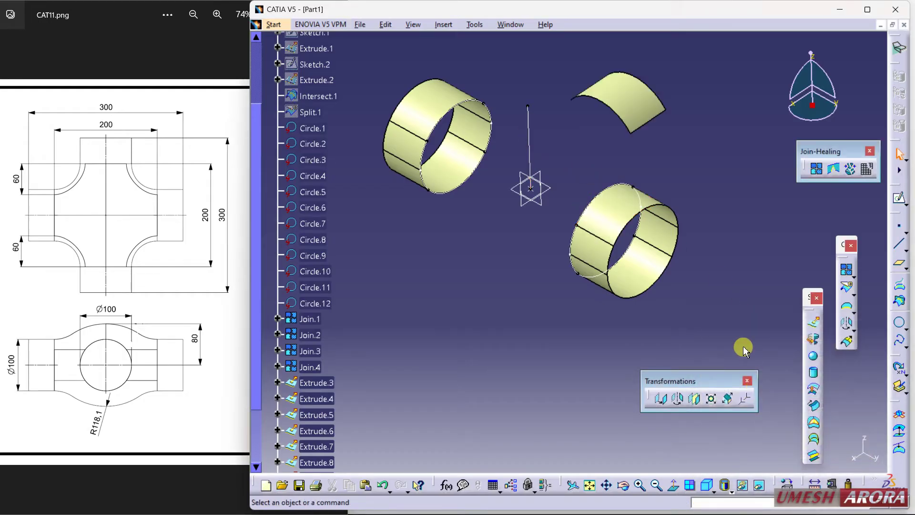
Rotate copies of Join.3 and Extrude.3 by 90 degrees about Line.1.
middle_click_drag(744, 347, 759, 296)
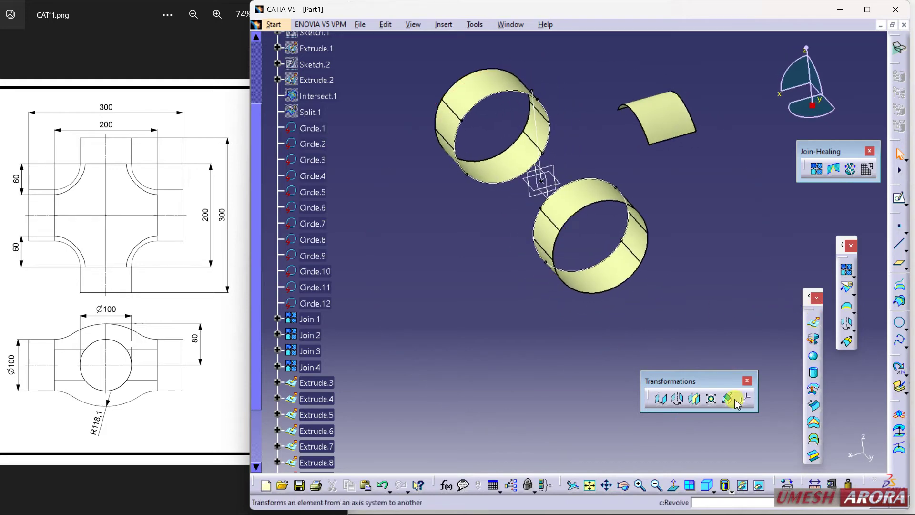
left_click(681, 400)
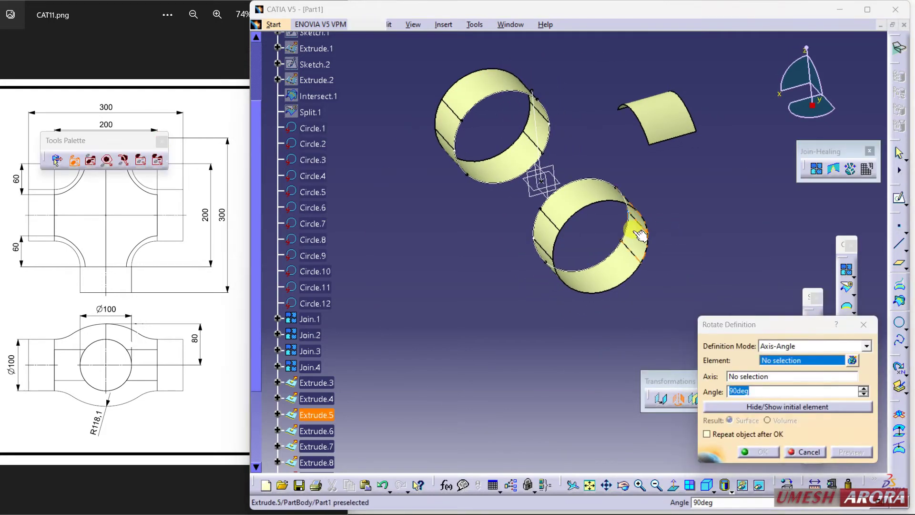
middle_click_drag(688, 267, 605, 251)
left_click(555, 215)
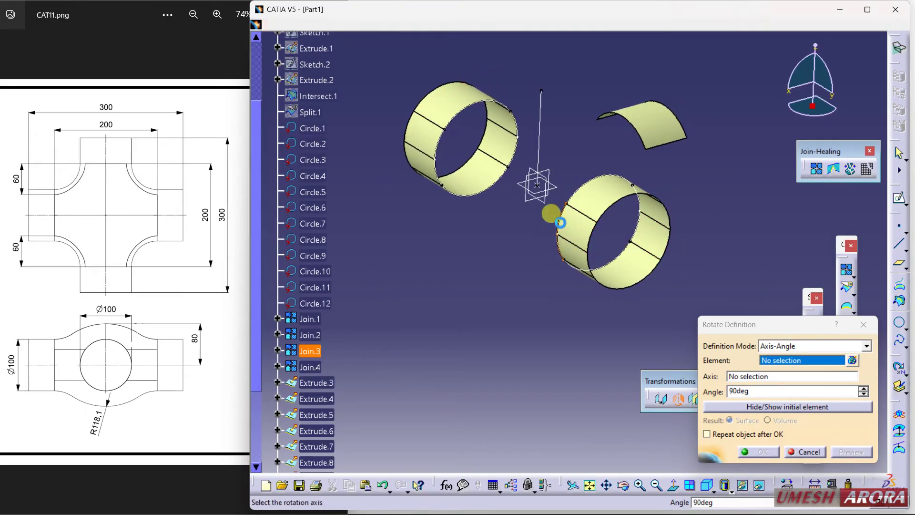
left_click(543, 144)
left_click(757, 451)
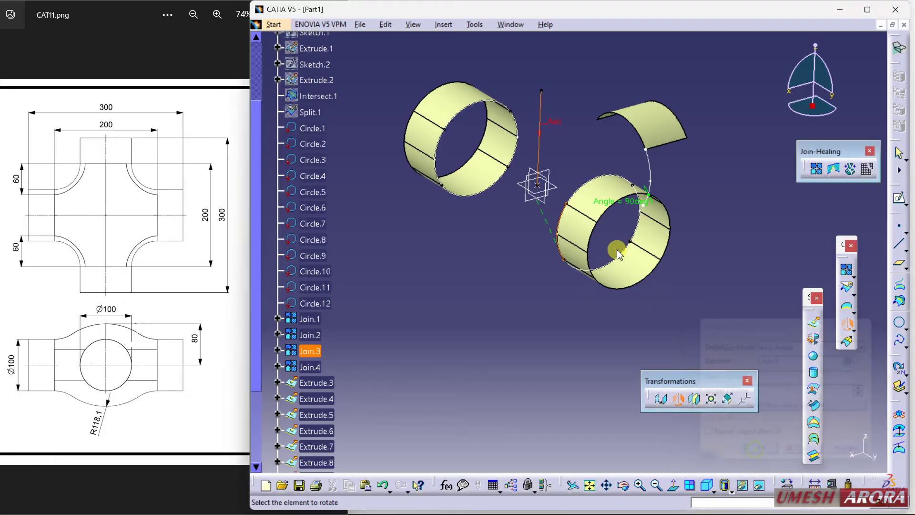
left_click(573, 232)
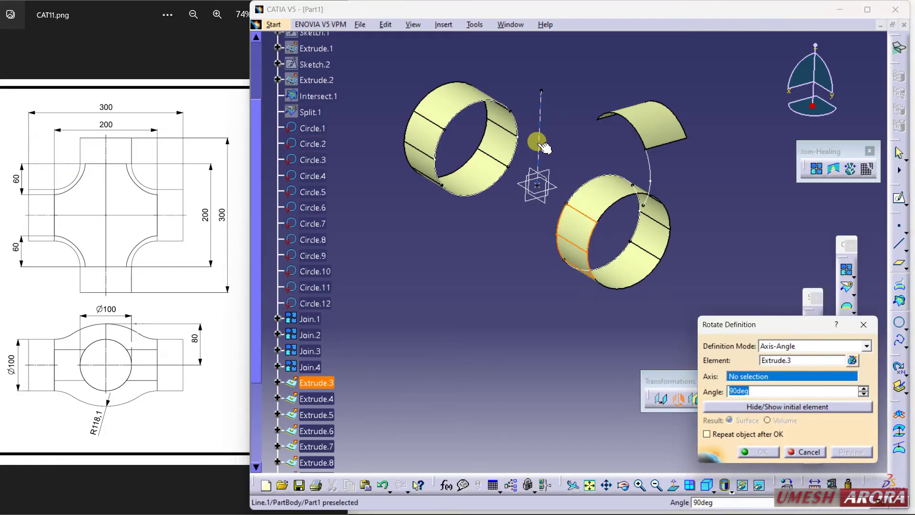
left_click(540, 143)
left_click(755, 451)
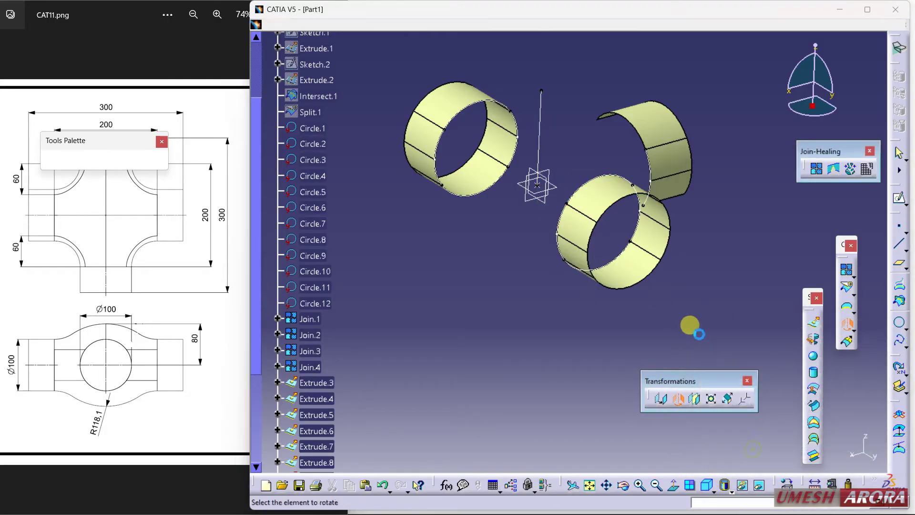
Rotate copies of Join.4, Extrude.5 and Extrude.6 by 90 degrees about Line.1.
left_click(643, 207)
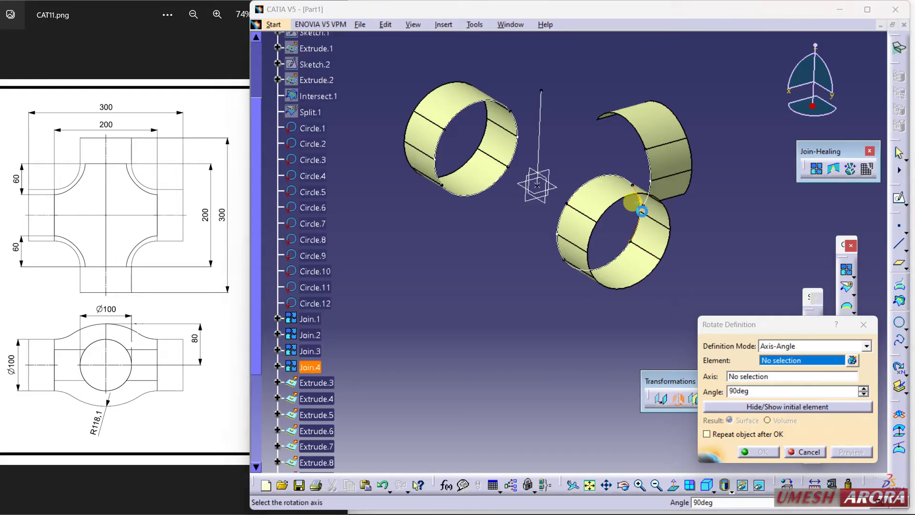
left_click(542, 155)
left_click(758, 452)
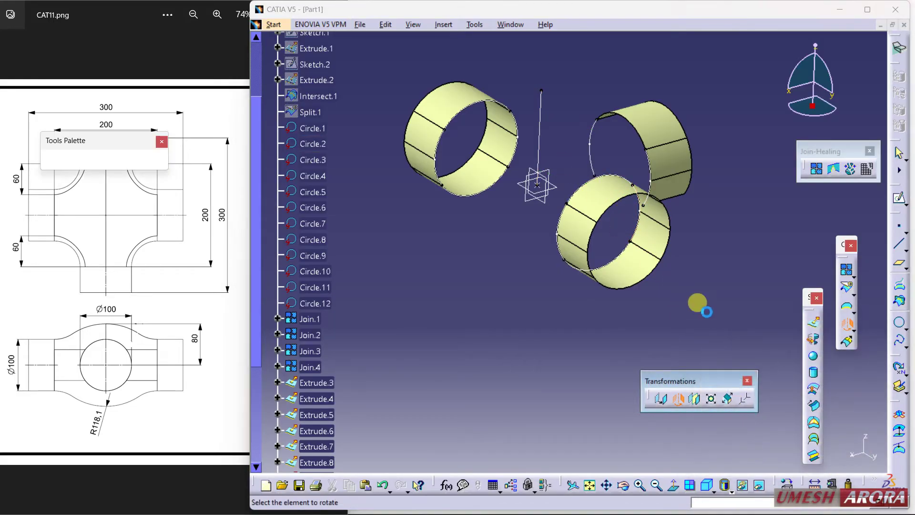
left_click(649, 234)
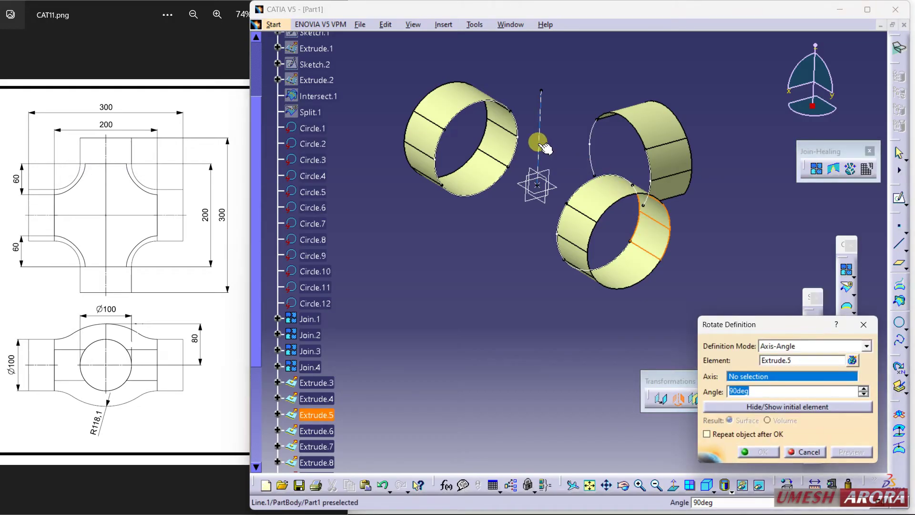
left_click(542, 148)
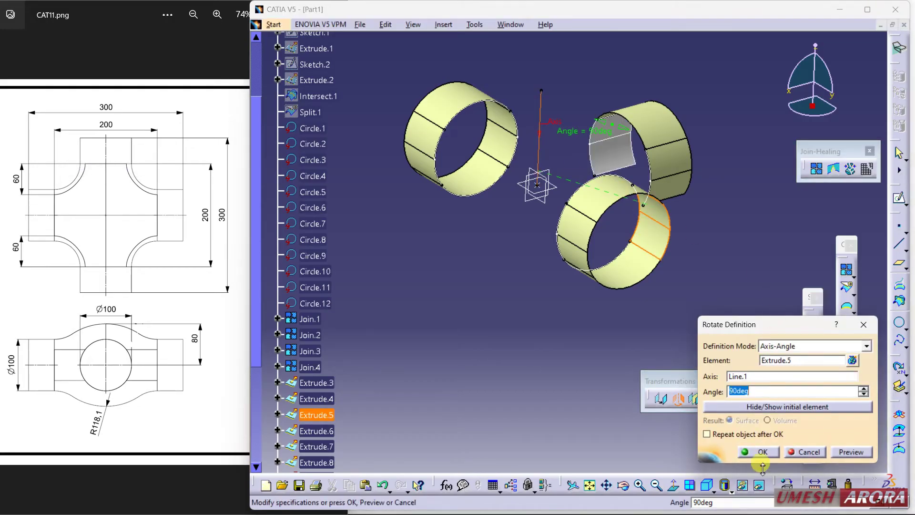
left_click(762, 453)
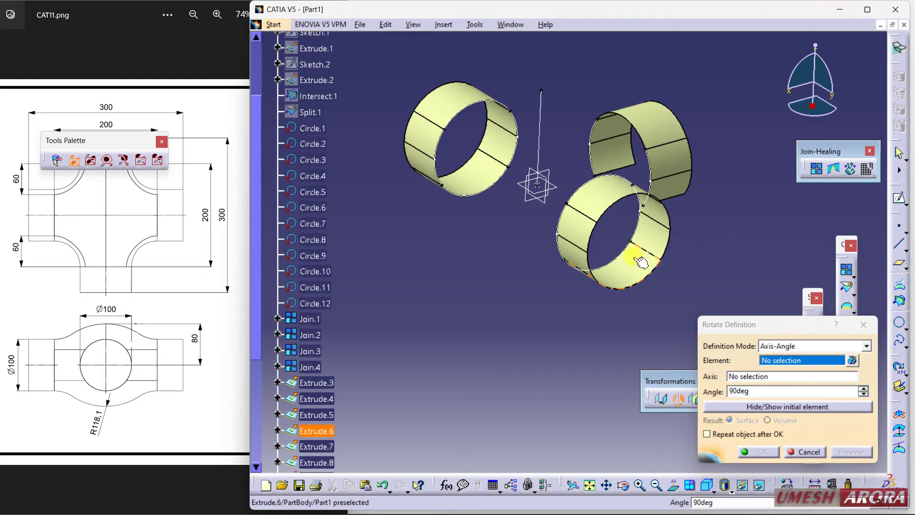
left_click(631, 275)
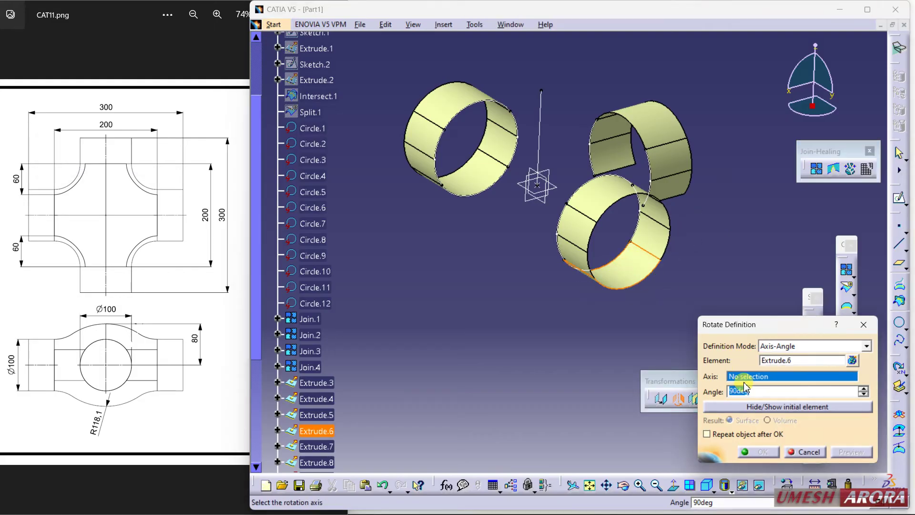
left_click(542, 124)
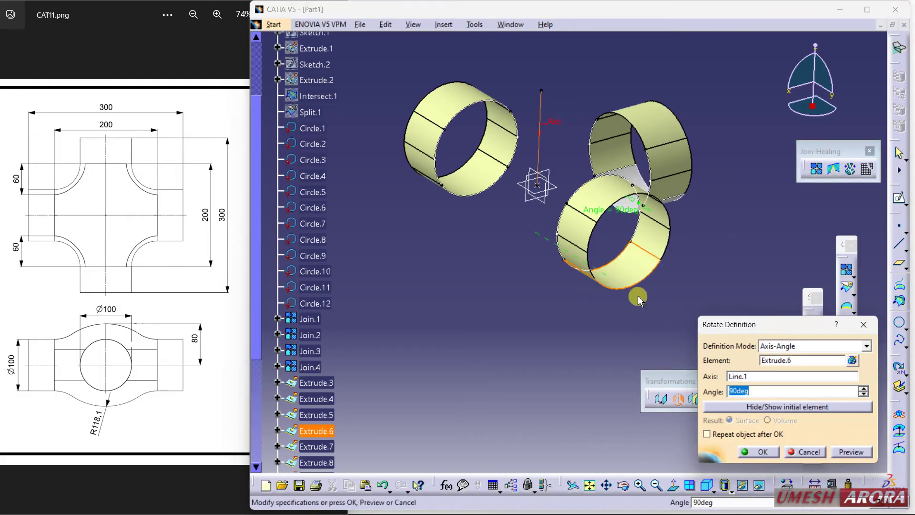
left_click(758, 451)
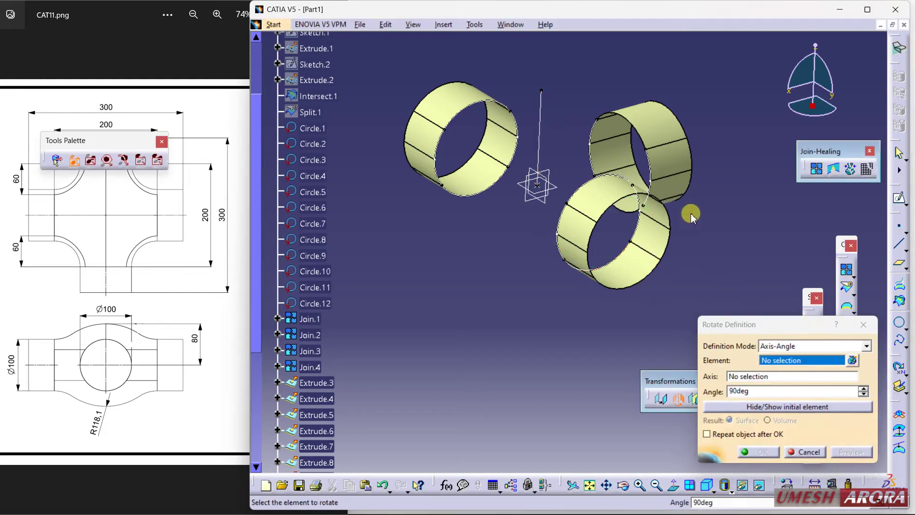
Preview a tangent blend from Join.4 on Extrude.5 to Rotate.2 on Rotate.3.
middle_click_drag(707, 216, 685, 309)
left_click(795, 452)
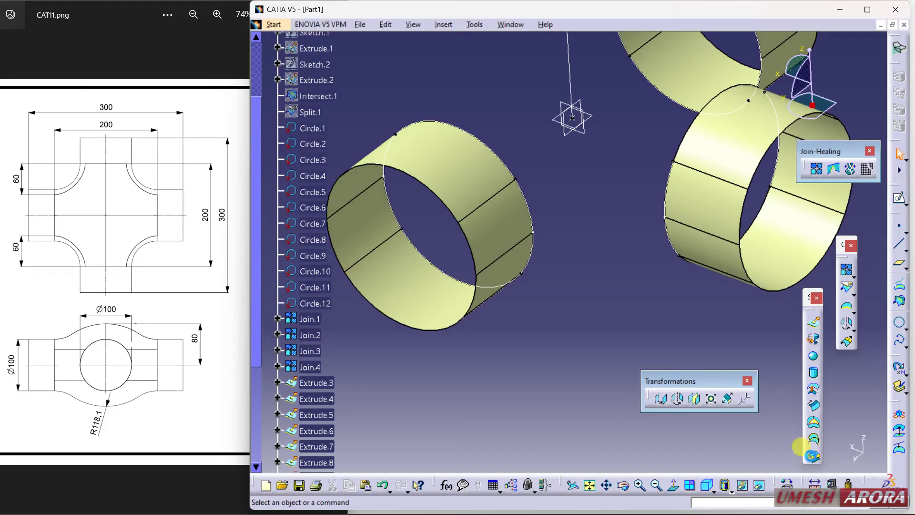
left_click(812, 455)
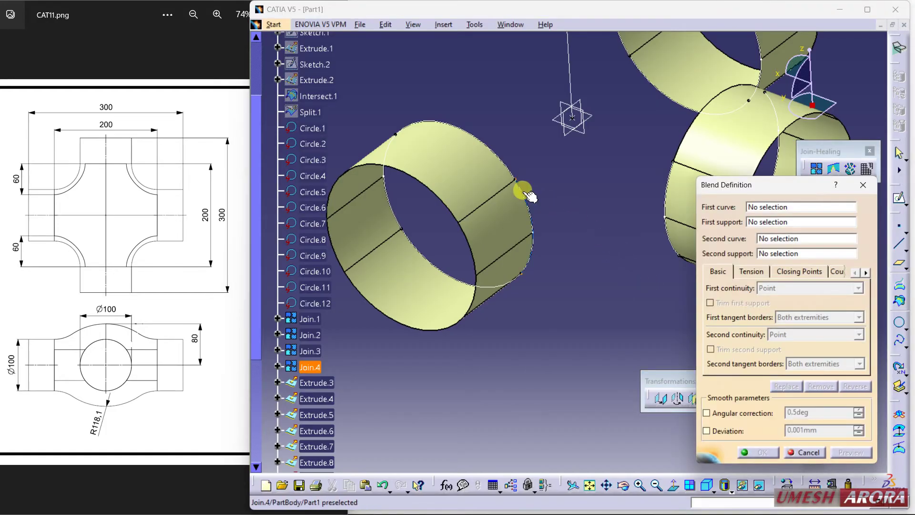
left_click(529, 195)
left_click(505, 225)
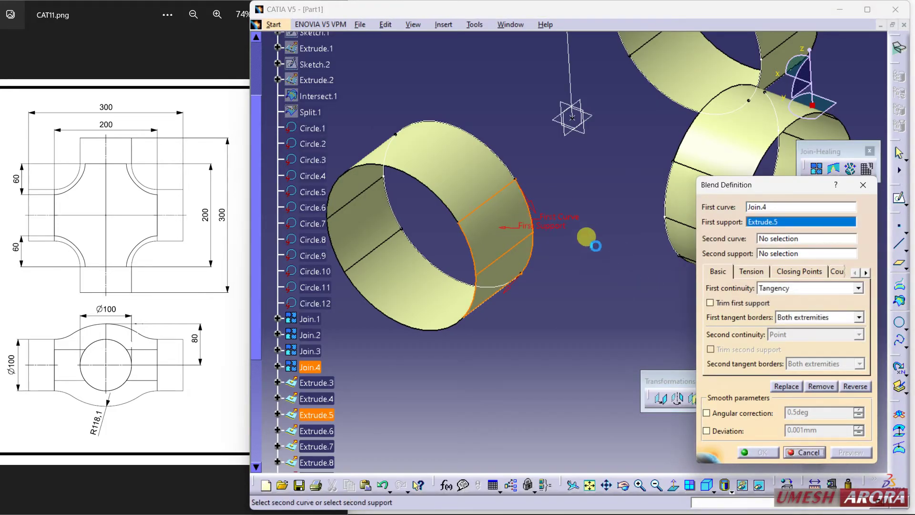
left_click(674, 176)
middle_click_drag(674, 175, 622, 260)
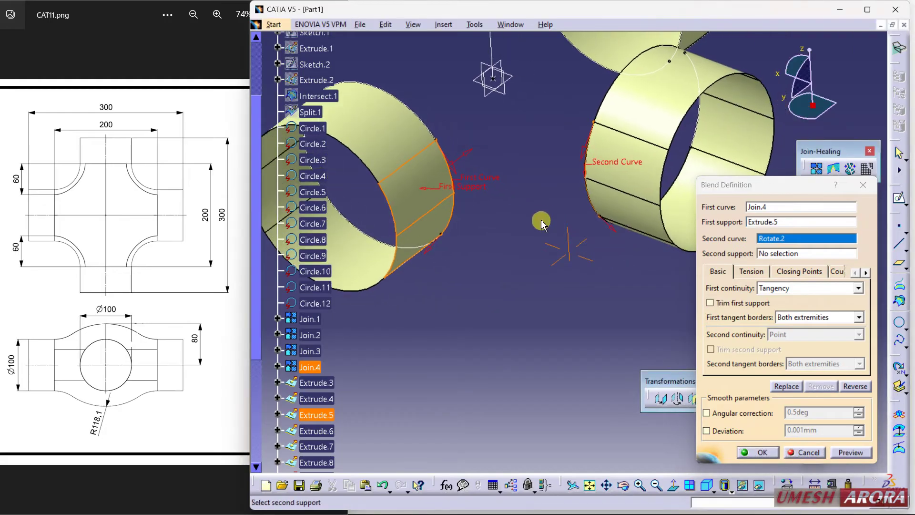
left_click(648, 169)
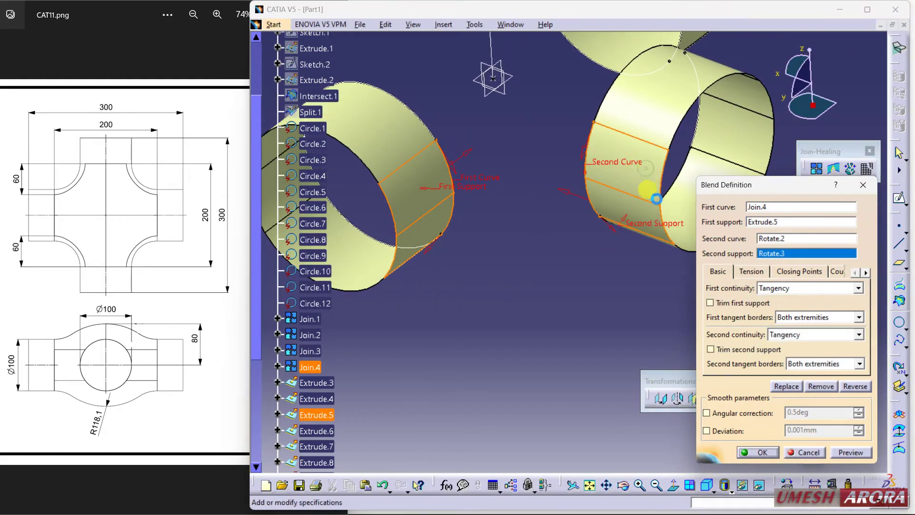
left_click(842, 452)
mouse_move(553, 255)
middle_mouse_down()
mouse_move(557, 368)
mouse_move(537, 253)
mouse_move(563, 263)
middle_mouse_up()
Create Blend.1 and mirror it across the zx plane.
left_click(762, 453)
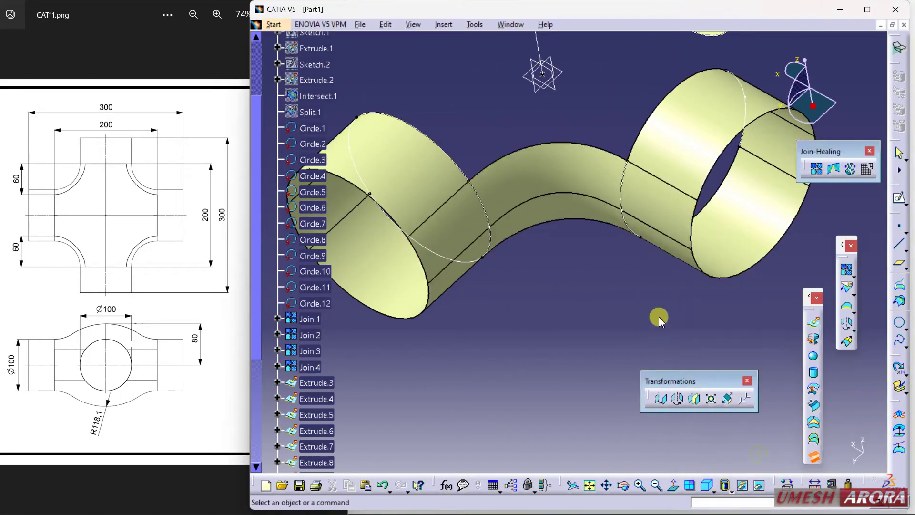
middle_click_drag(623, 282, 551, 303)
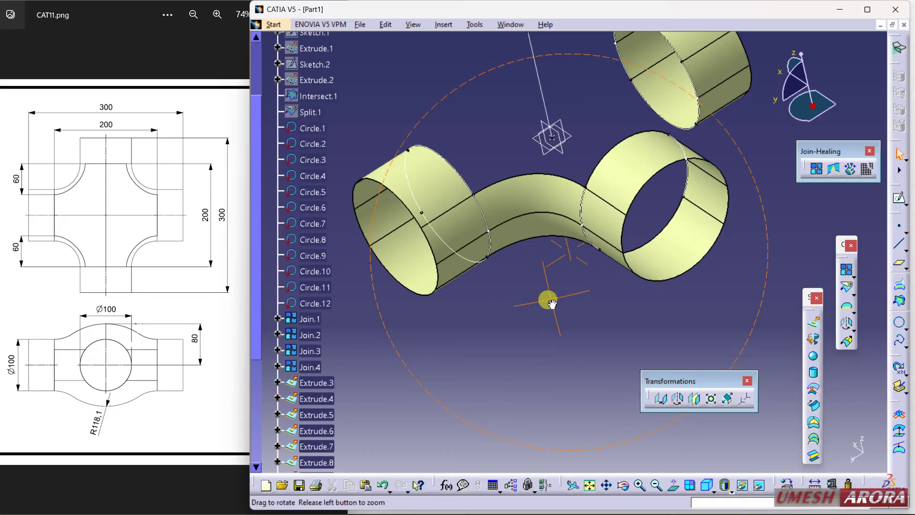
left_click(695, 400)
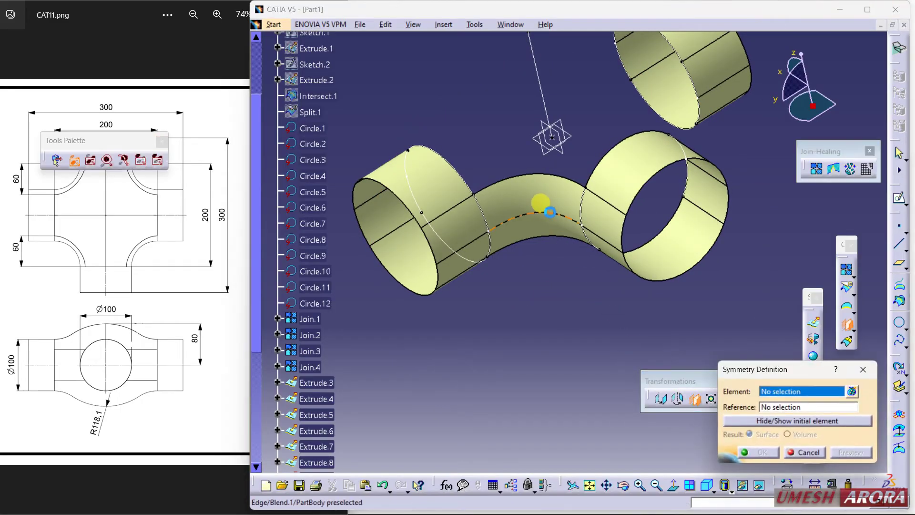
left_click(548, 198)
left_click(564, 153)
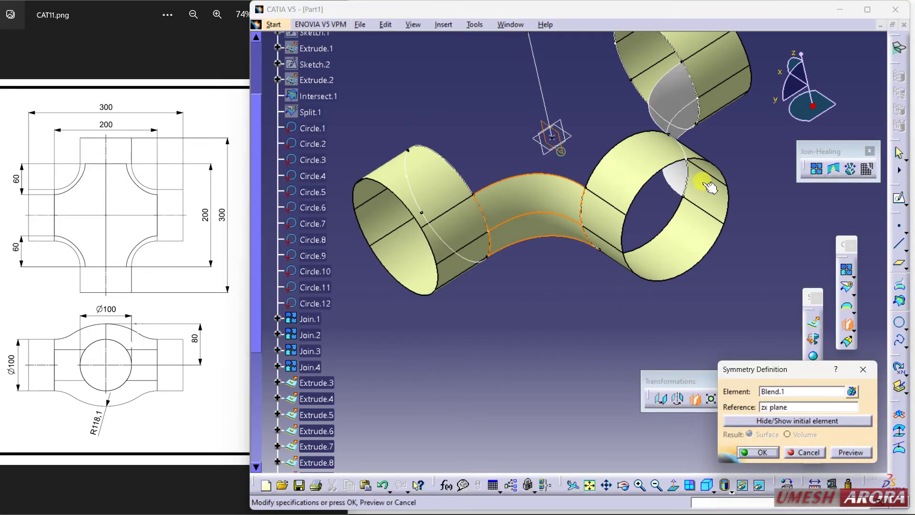
left_click(761, 447)
Mirror Rotate.3 and Rotate.2 across the yz plane.
middle_click_drag(557, 265, 548, 305)
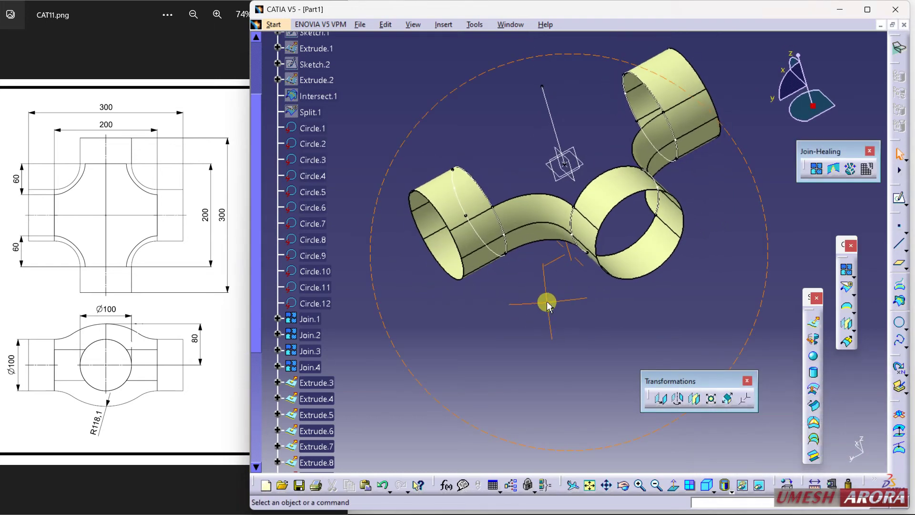
left_click(696, 400)
middle_click_drag(572, 298, 595, 246)
left_click(596, 230)
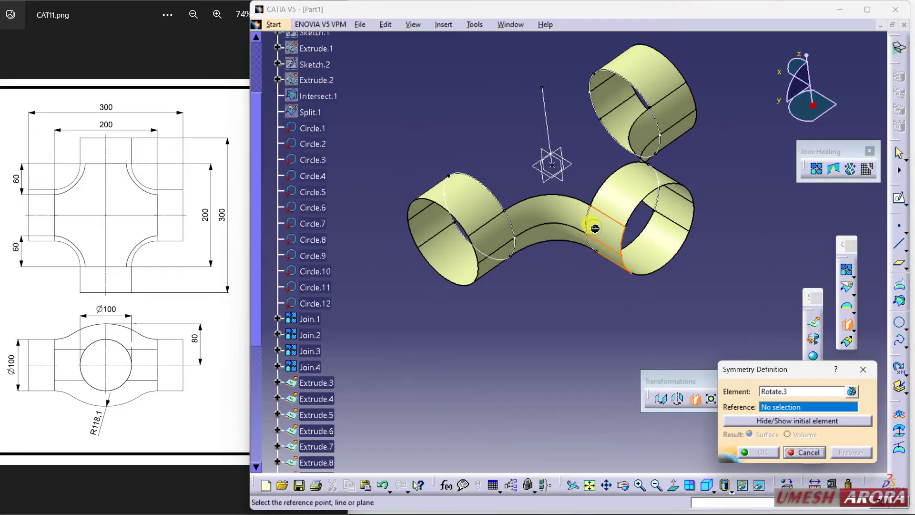
left_click(566, 152)
left_click(759, 453)
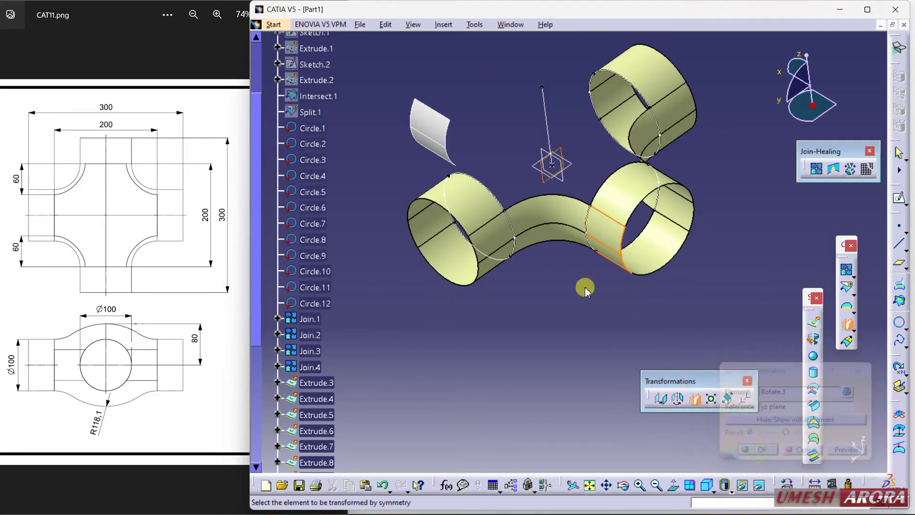
left_click(588, 240)
left_click(565, 153)
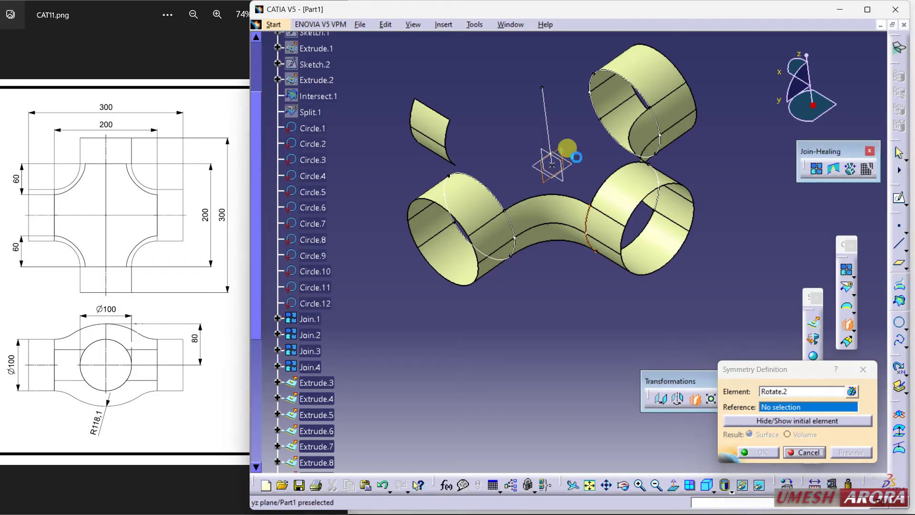
left_click(746, 455)
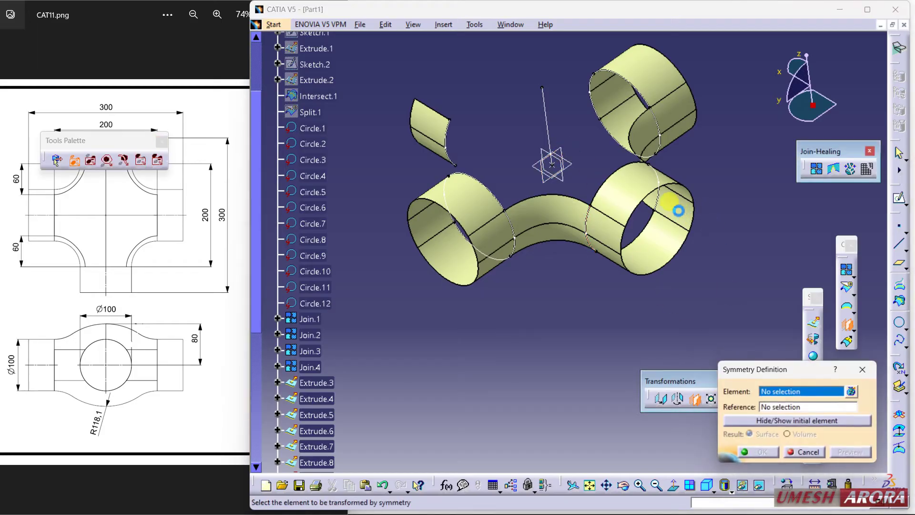
Mirror the right ring surface and Rotate.4 across the yz plane.
left_click(676, 204)
left_click(565, 152)
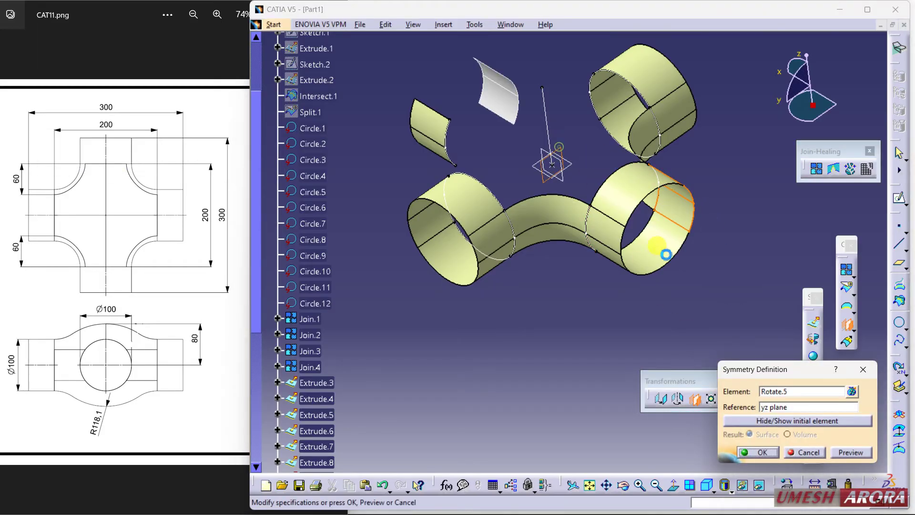
left_click(758, 452)
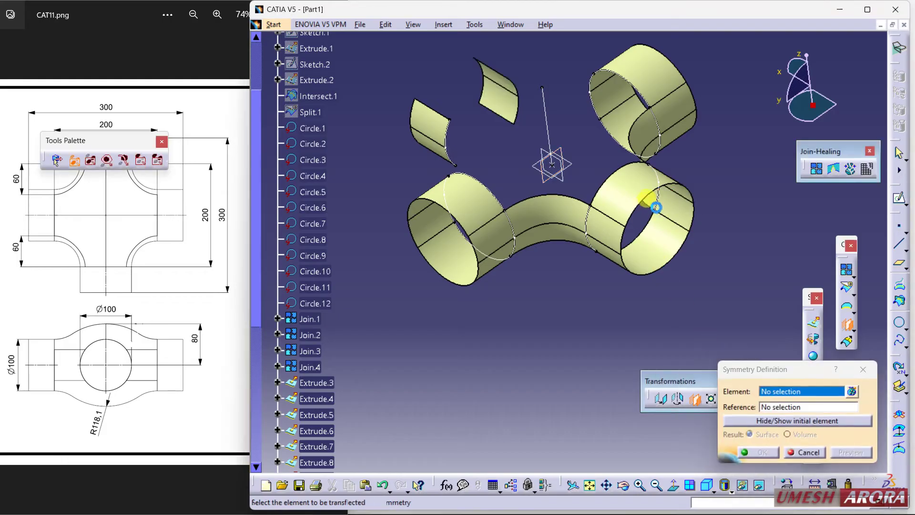
left_click(658, 206)
left_click(567, 153)
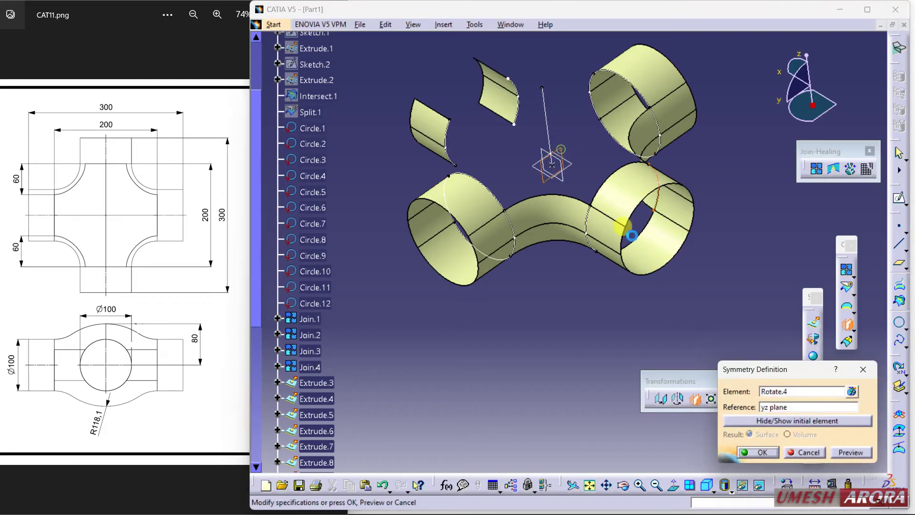
left_click(758, 452)
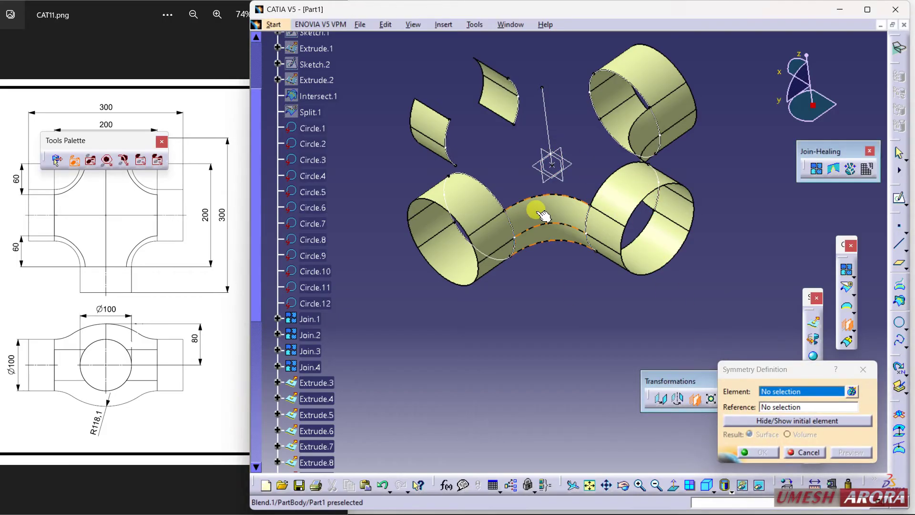
Mirror the blend, Symmetry.1 and Rotate.1 across the yz plane.
left_click(570, 220)
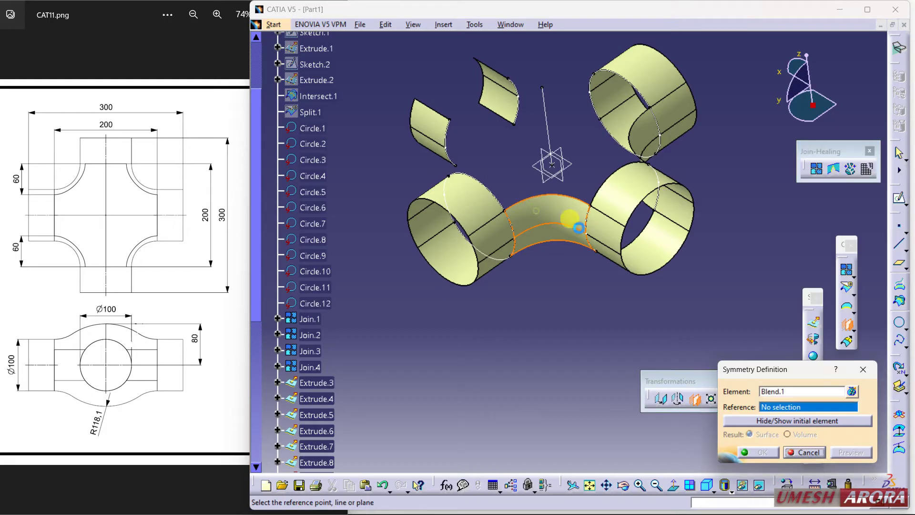
left_click(564, 153)
left_click(758, 452)
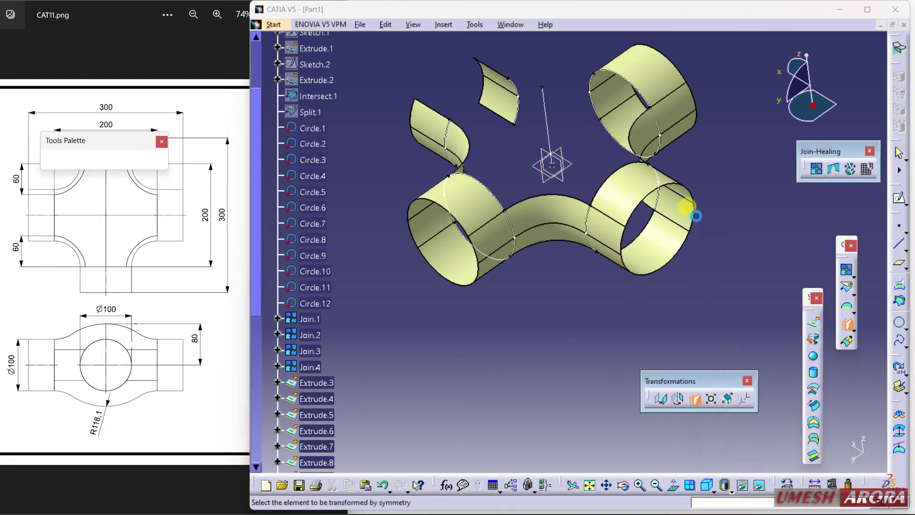
left_click(639, 139)
left_click(564, 152)
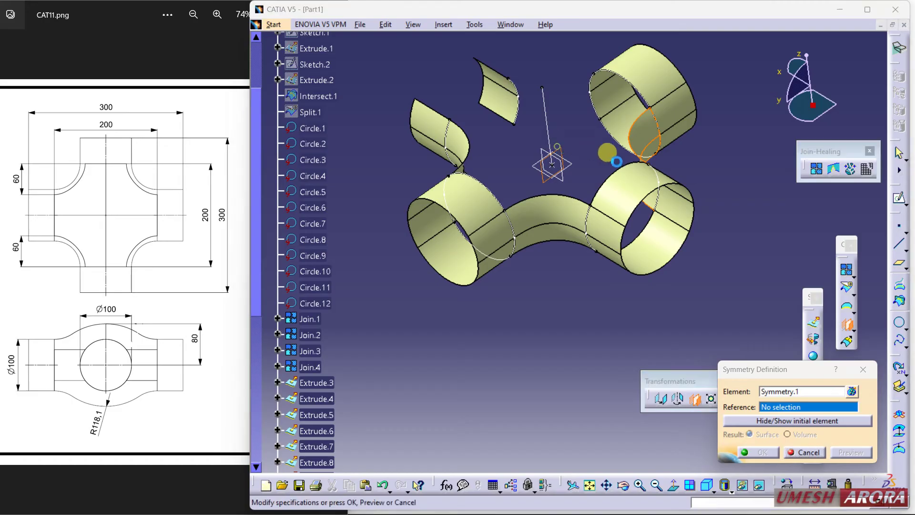
left_click(761, 453)
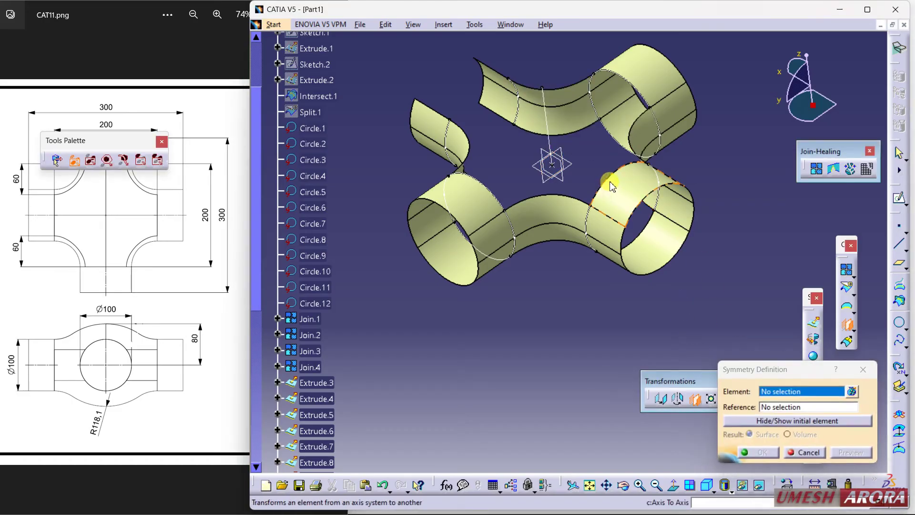
left_click(629, 184)
left_click(564, 151)
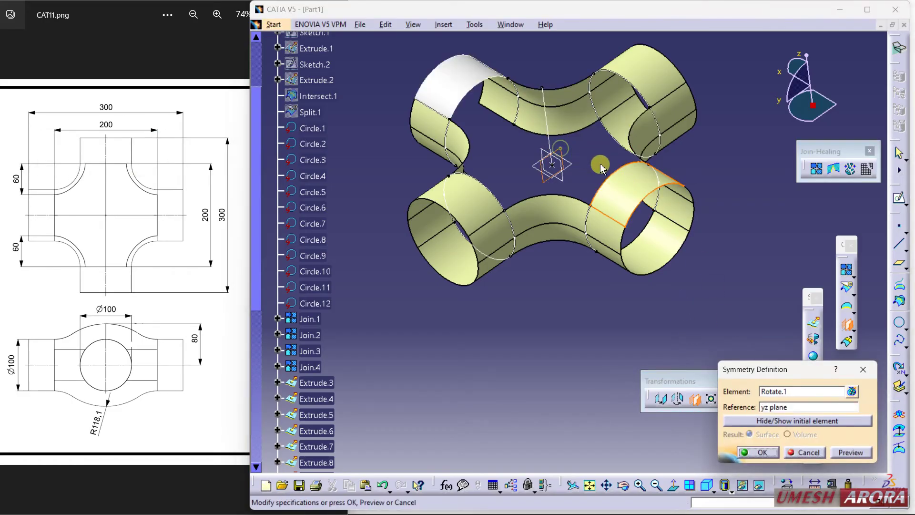
left_click(760, 452)
Mirror Rotate.6 across the yz plane to finish the fourth tube end.
middle_click_drag(729, 271, 719, 217)
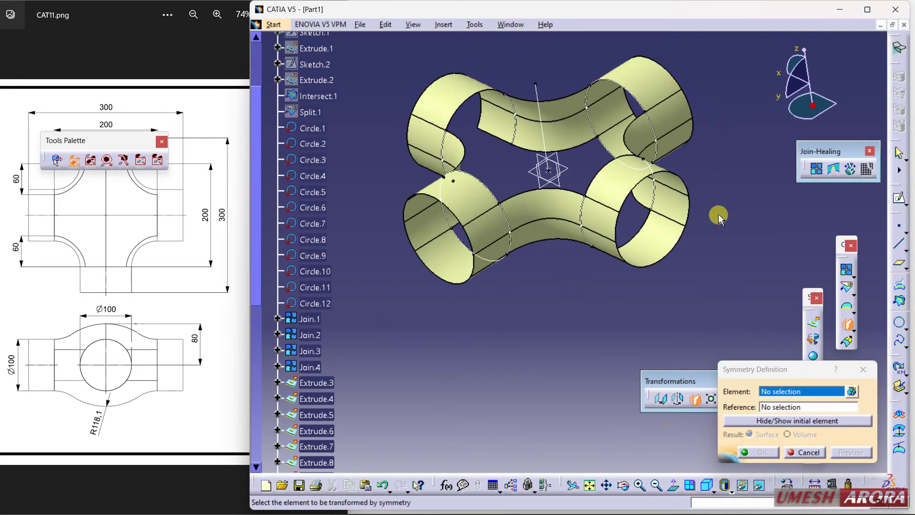
left_click(791, 455)
middle_click_drag(578, 184, 513, 173)
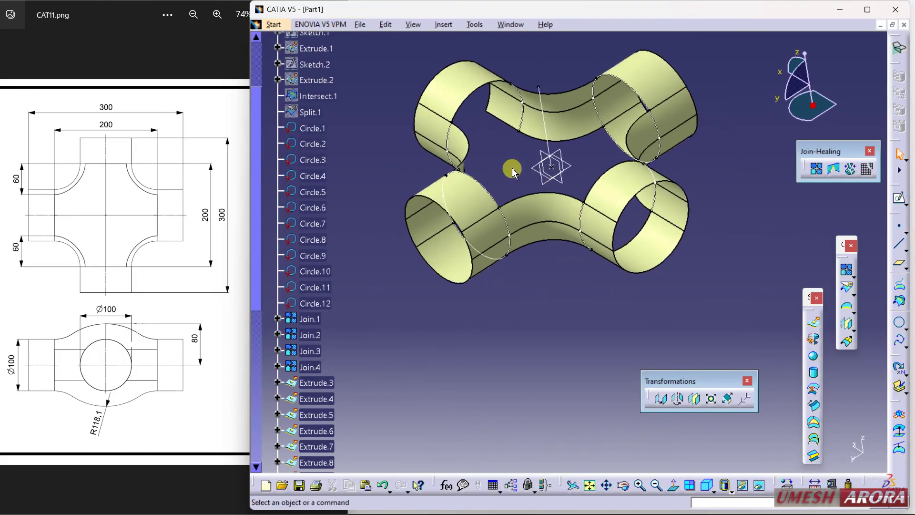
left_click(685, 398)
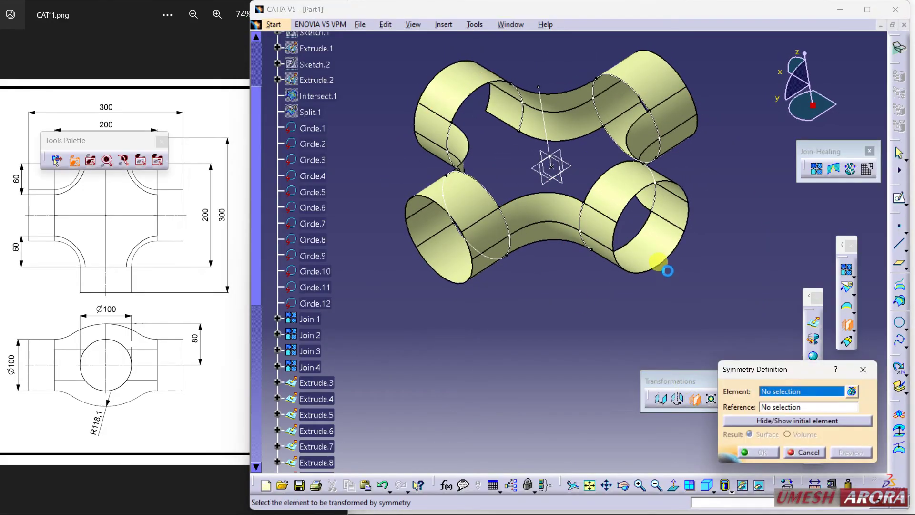
left_click(660, 246)
left_click(562, 158)
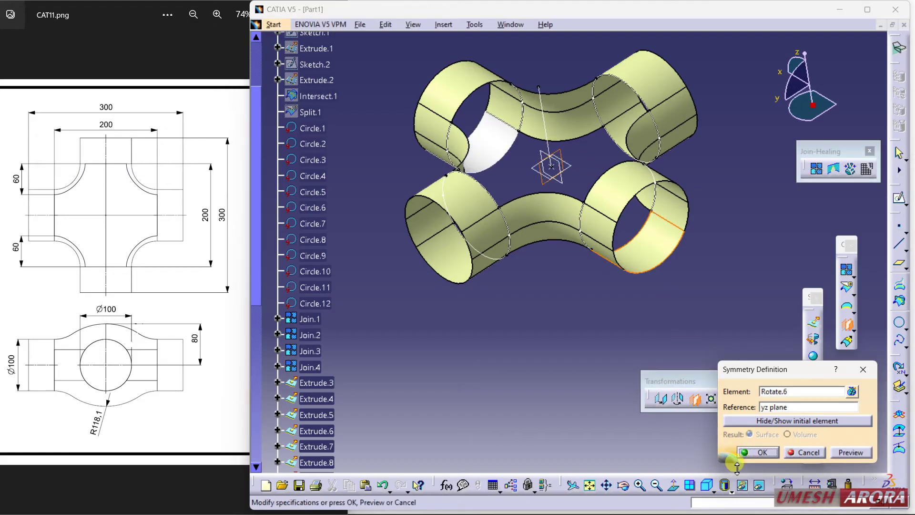
left_click(759, 453)
middle_click_drag(705, 295, 588, 217)
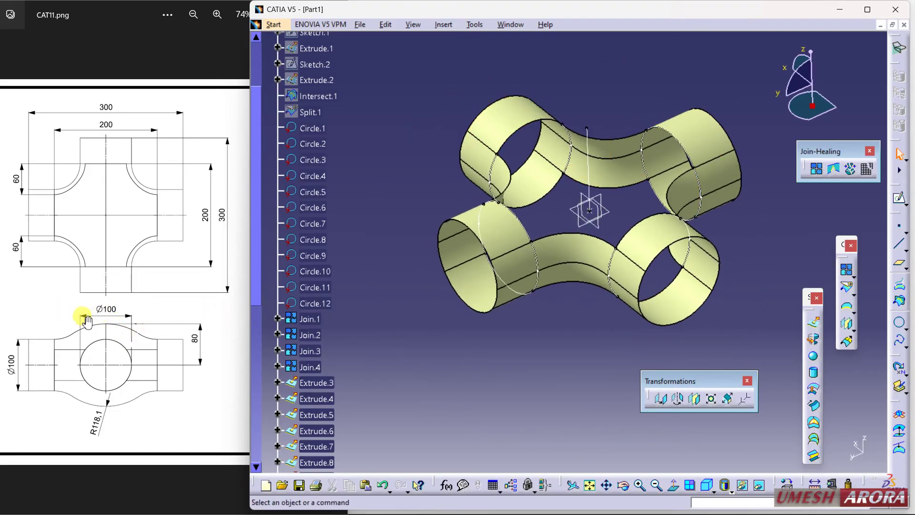
left_click(177, 288)
left_click_drag(253, 228, 87, 221)
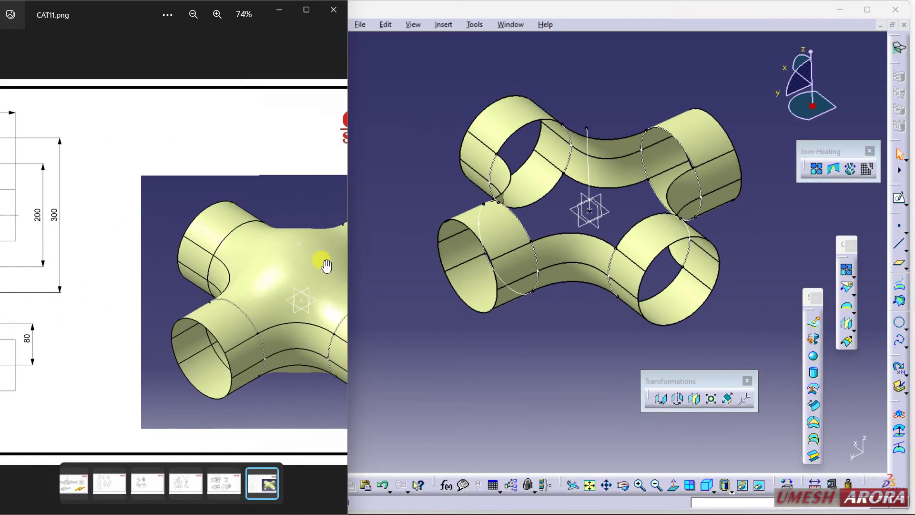
left_click_drag(326, 266, 307, 250)
left_click_drag(108, 247, 272, 249)
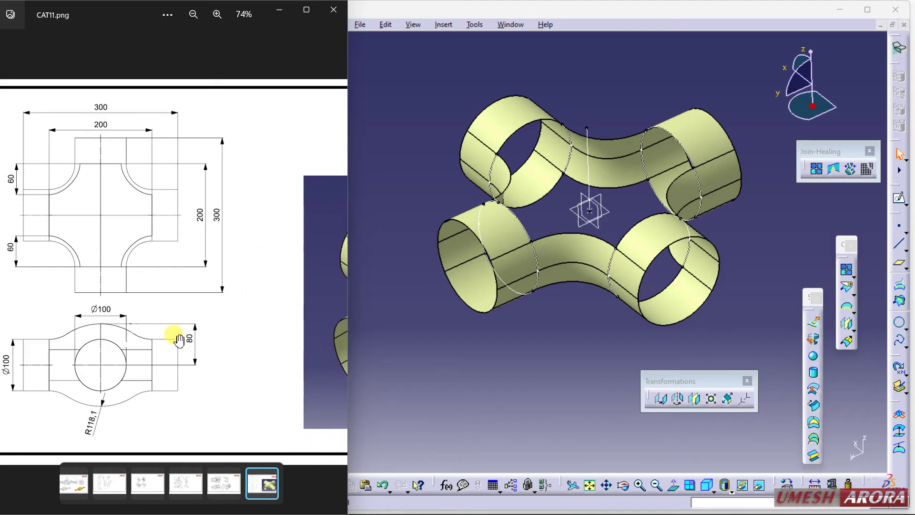
Hide the vertical Line.1 and create a point at X 0, Y 0, Z 80 mm.
left_click(500, 330)
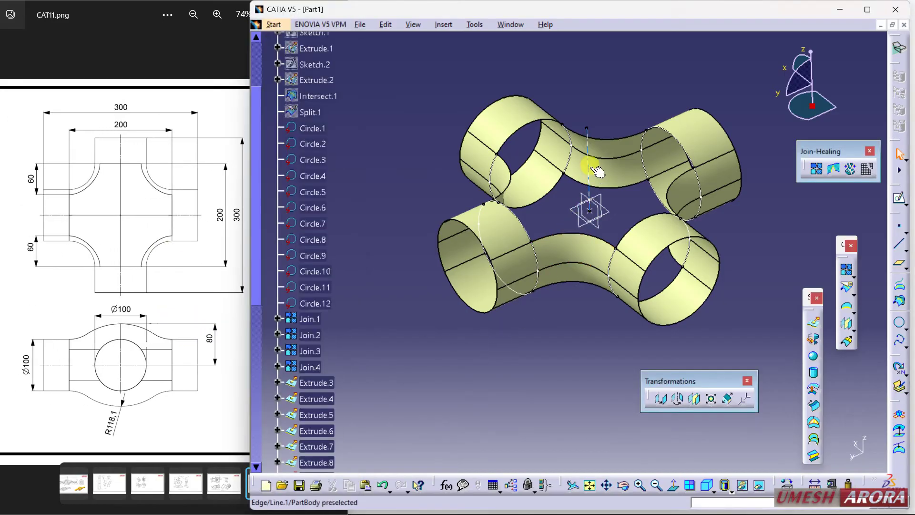
right_click(596, 195)
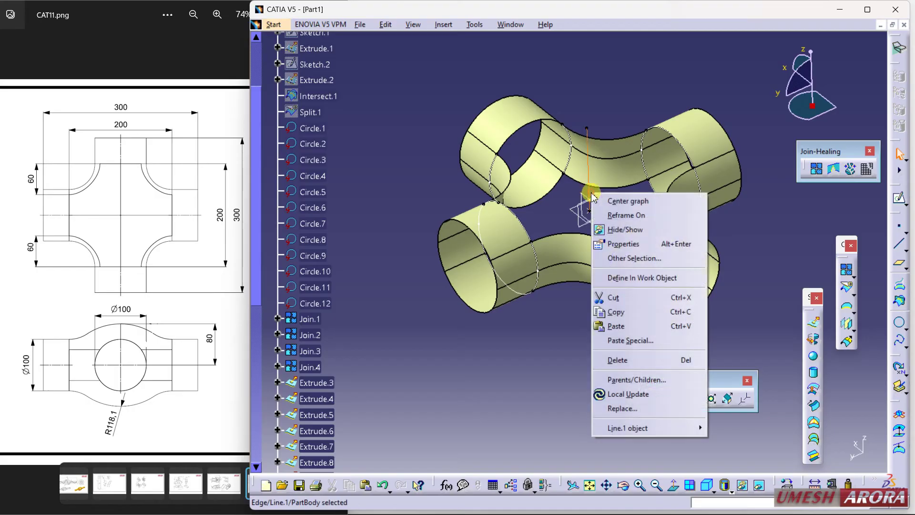
left_click(616, 229)
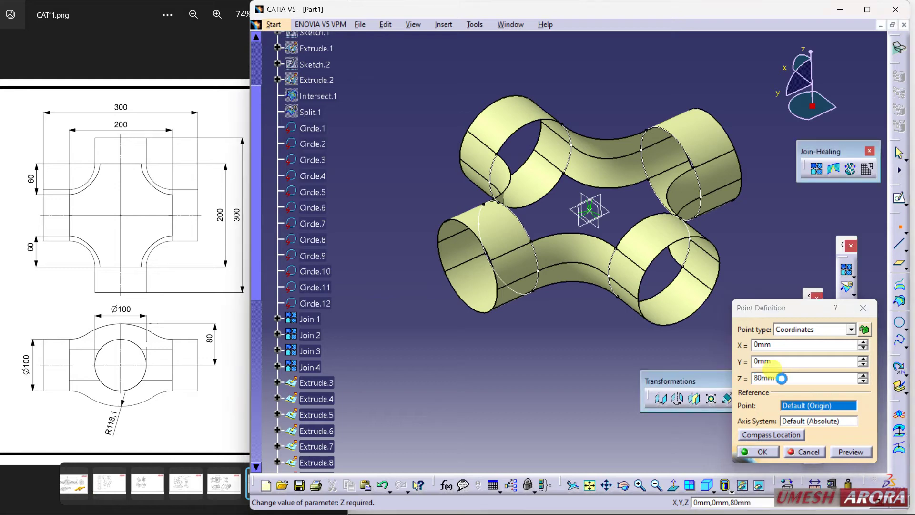
key("Return")
middle_click_drag(656, 198, 591, 247)
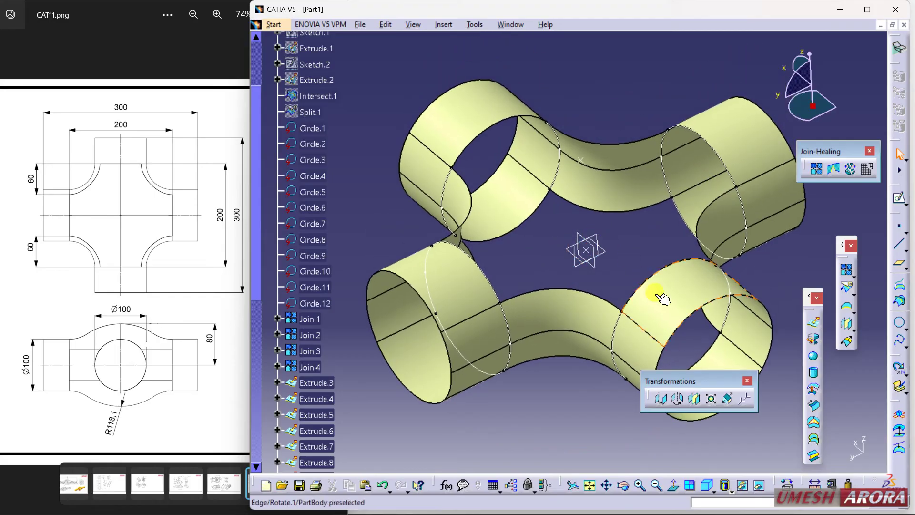
Start a fill surface bounded by eight edges, from the Blend.1 top edge to Circle.2.
left_click(814, 436)
middle_click_drag(520, 286, 493, 263)
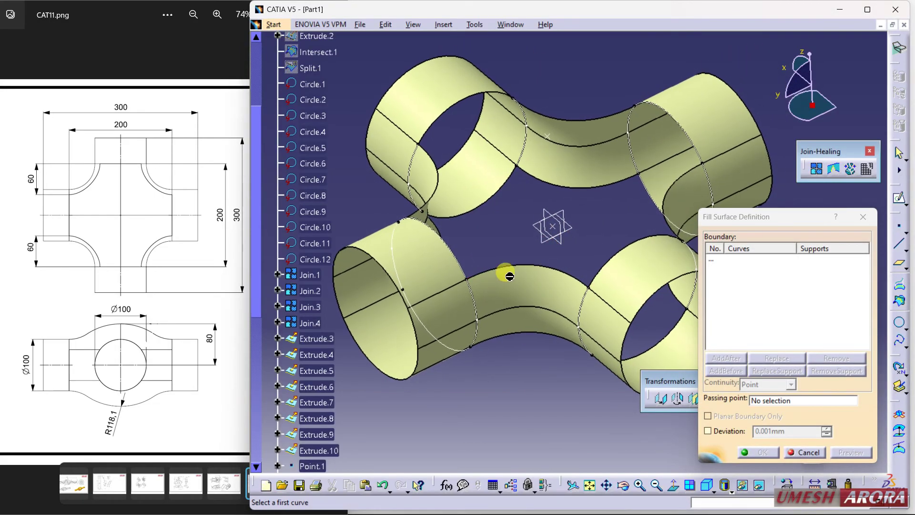
left_click(494, 262)
left_click(612, 256)
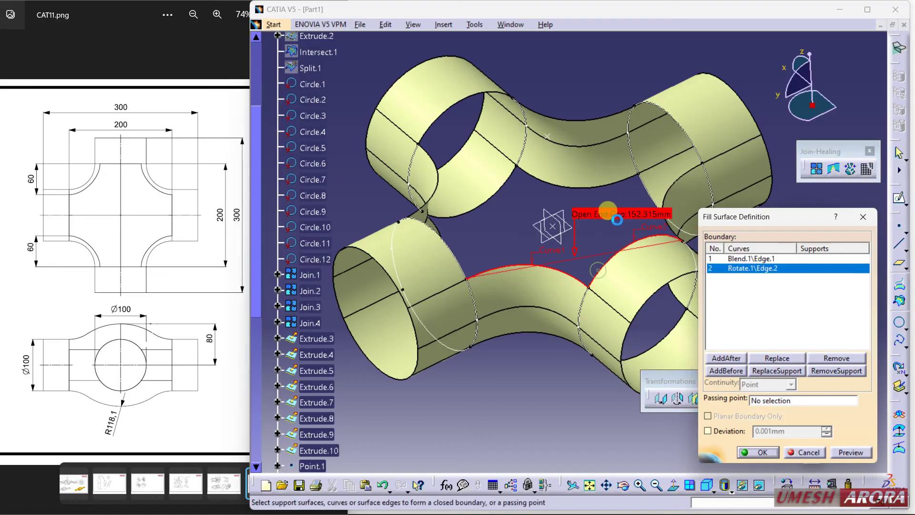
left_click(682, 186)
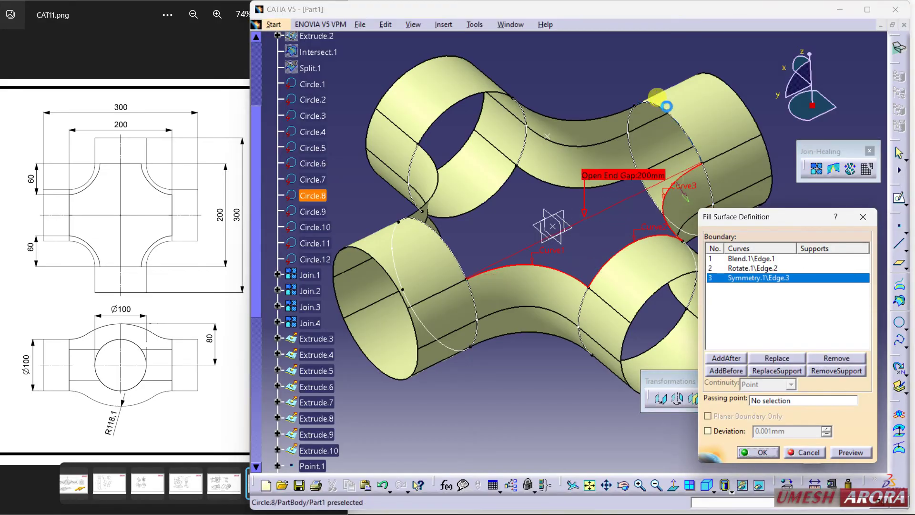
left_click(668, 113)
left_click(596, 125)
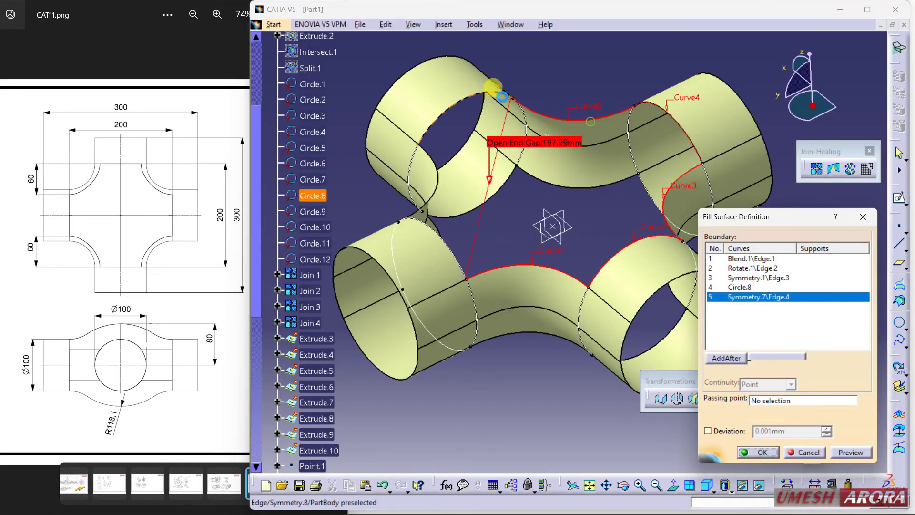
left_click(470, 97)
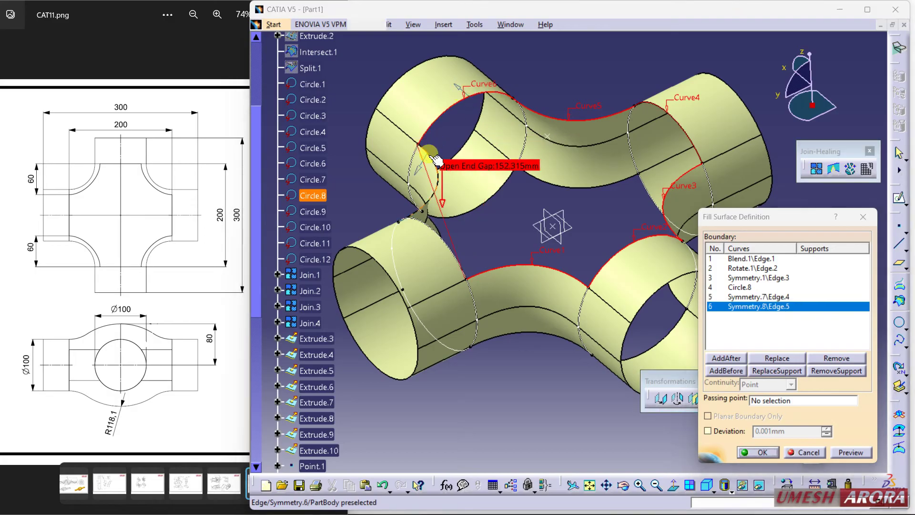
left_click(432, 160)
left_click(457, 230)
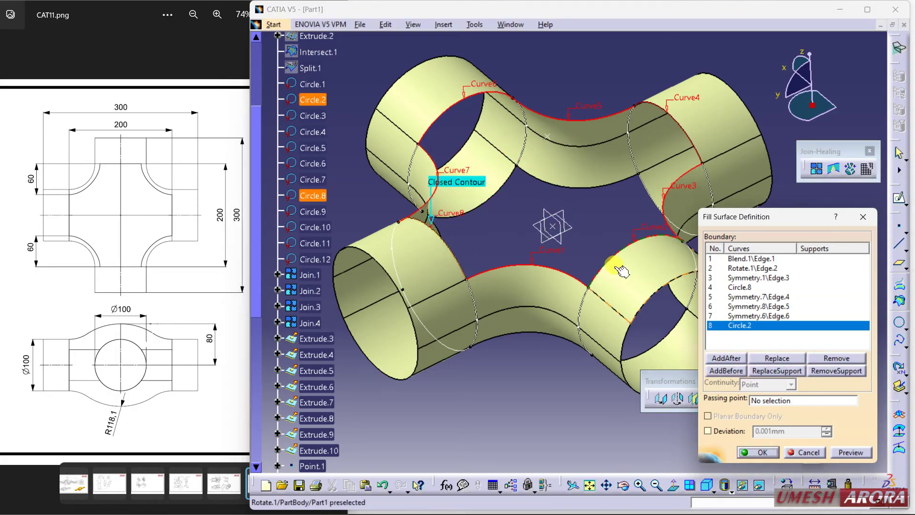
Preview the fill, set Point.2 as its passing point, and inspect it from several angles.
left_click(851, 452)
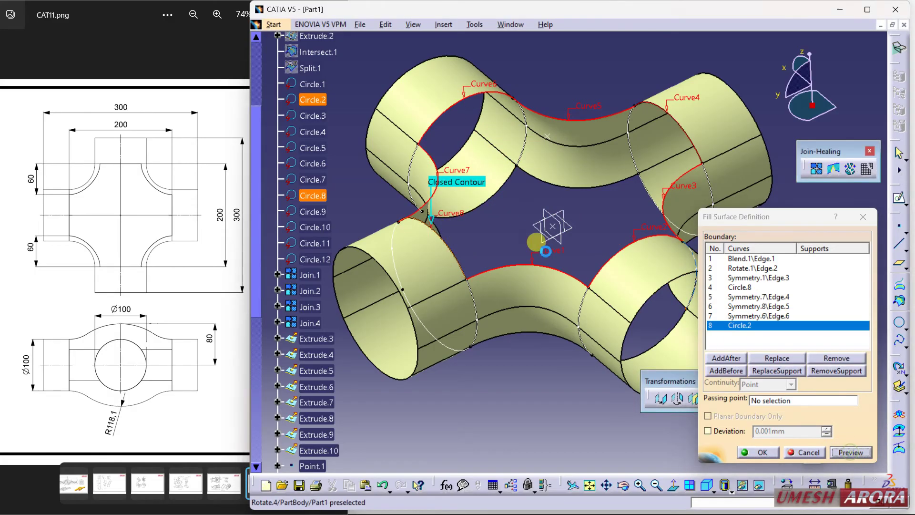
middle_click_drag(547, 167, 524, 125)
left_click(789, 400)
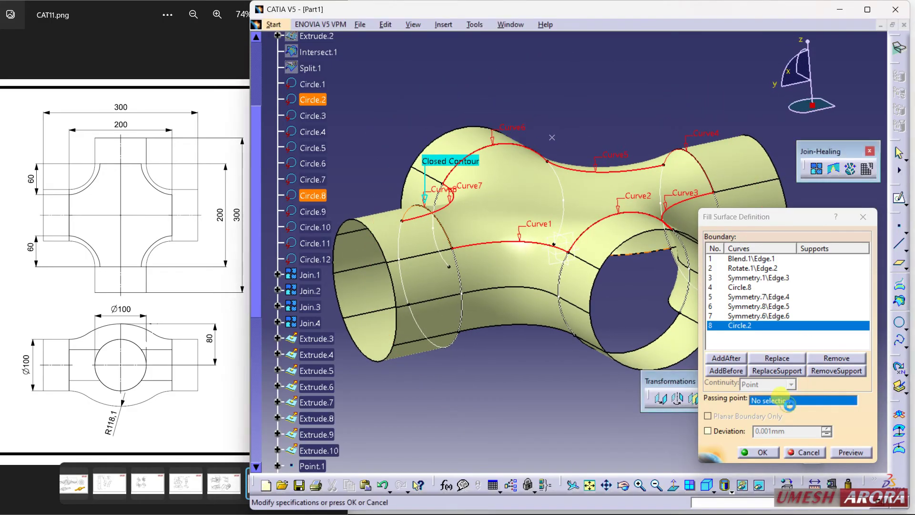
left_click(552, 137)
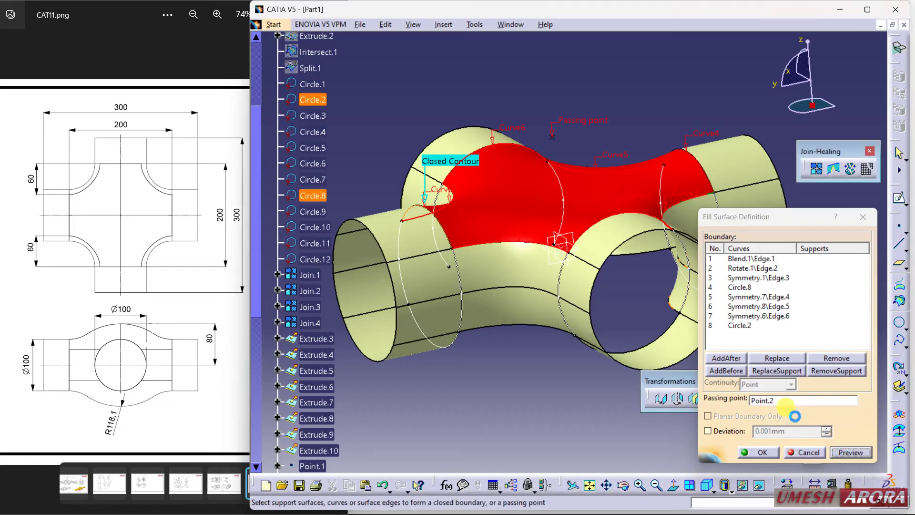
middle_click_drag(556, 258, 572, 324)
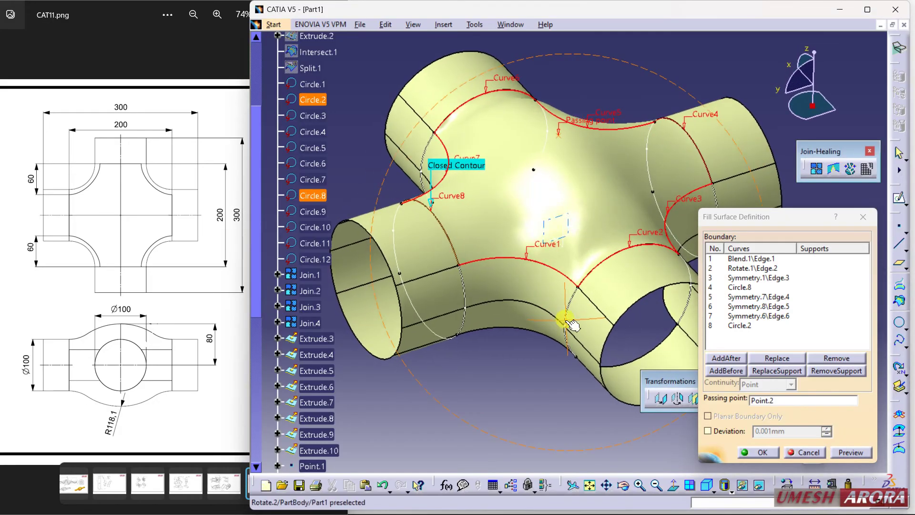
middle_click_drag(617, 284, 672, 192)
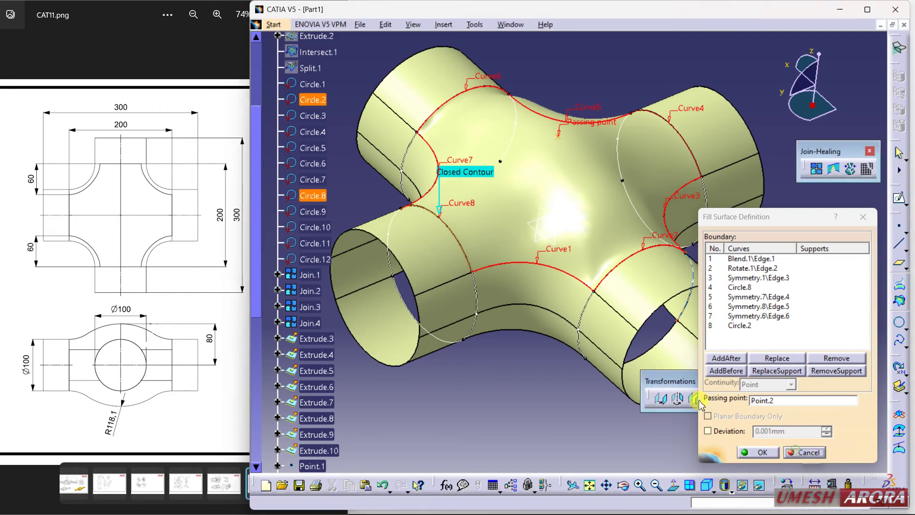
Discard the first fill and start a new one with boundaries Circle.2 on Extrude.4, Blend.1, Rotate.1 and Symmetry.1.
left_click(803, 453)
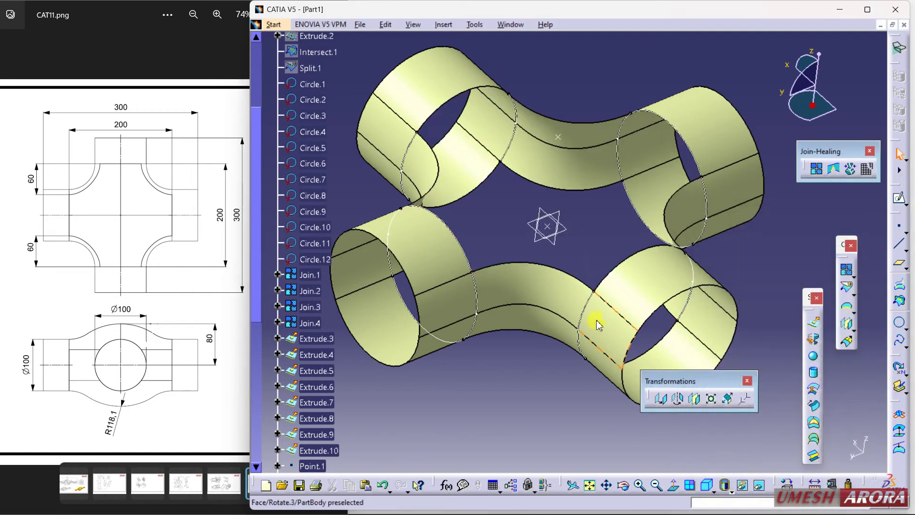
left_click(815, 426)
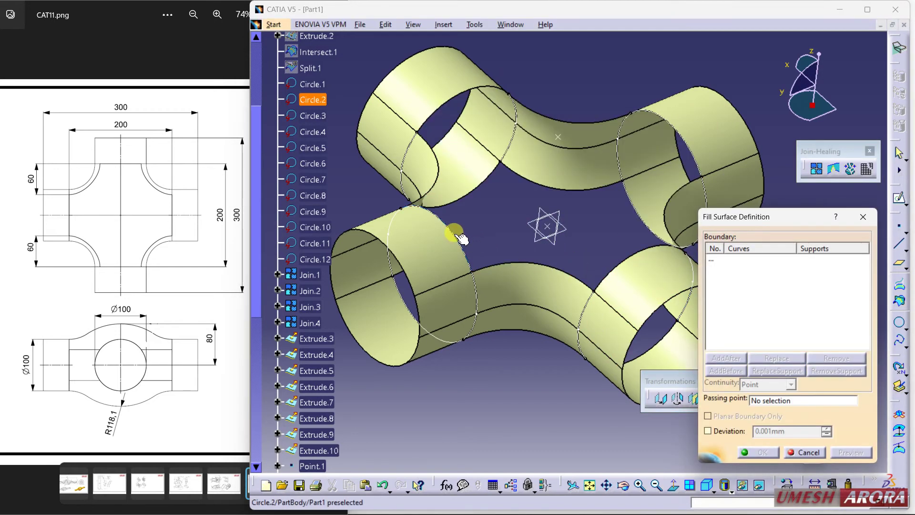
left_click(455, 235)
left_click(436, 256)
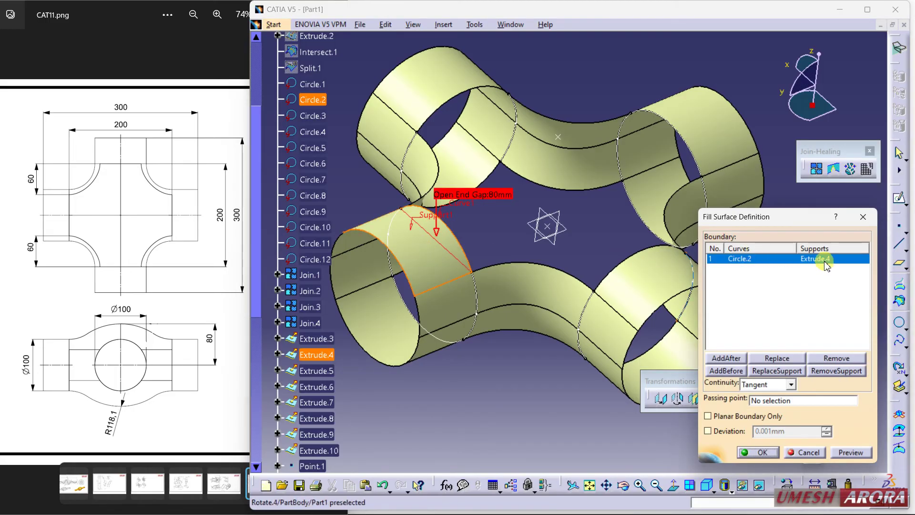
left_click(504, 265)
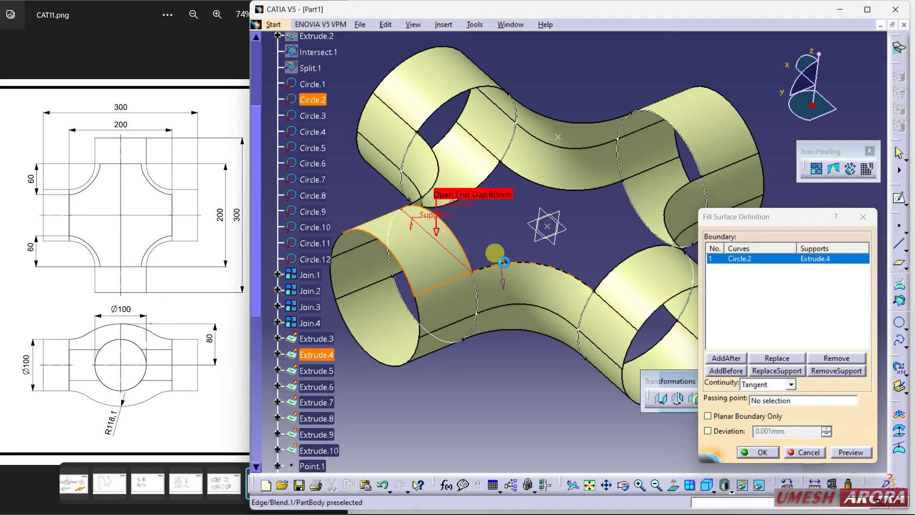
left_click(539, 292)
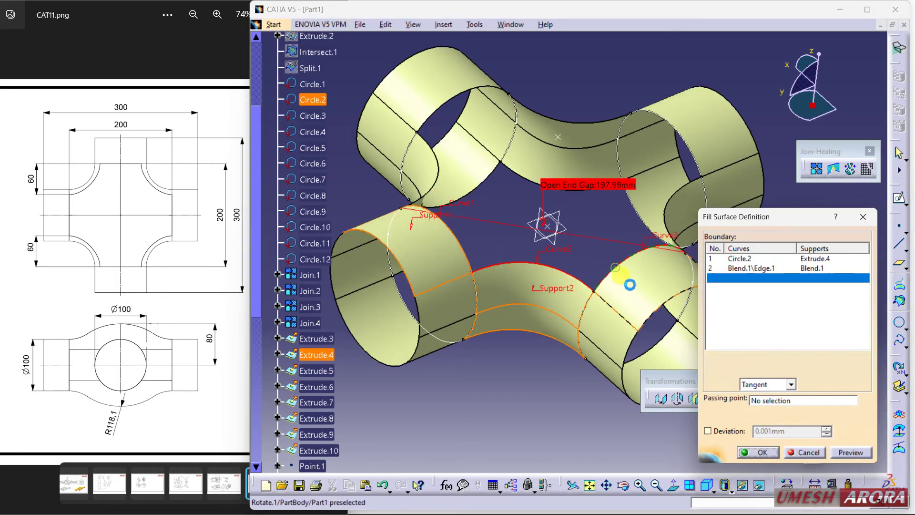
left_click(630, 288)
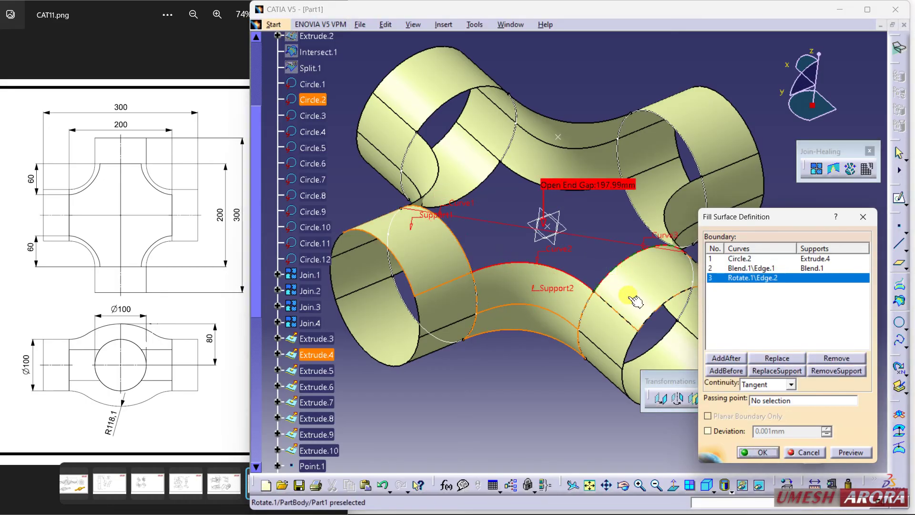
left_click(677, 200)
left_click(689, 212)
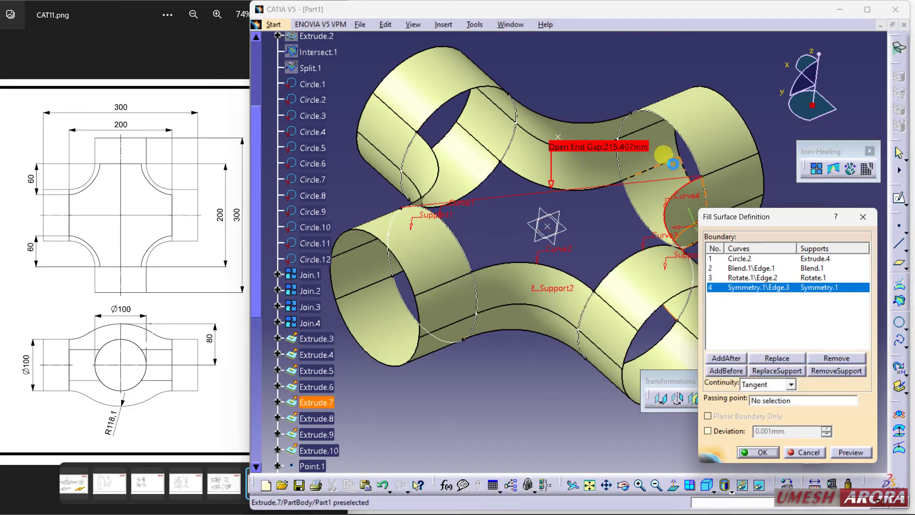
Add the remaining boundaries: Circle.8 on Extrude.9, then Symmetry.7, Symmetry.8 and Symmetry.6 edges.
left_click(675, 127)
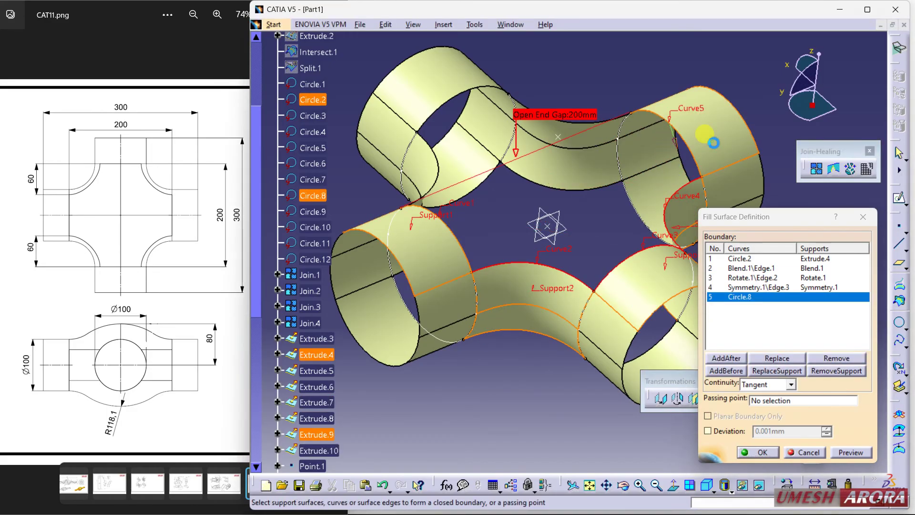
left_click(644, 128)
left_click(582, 130)
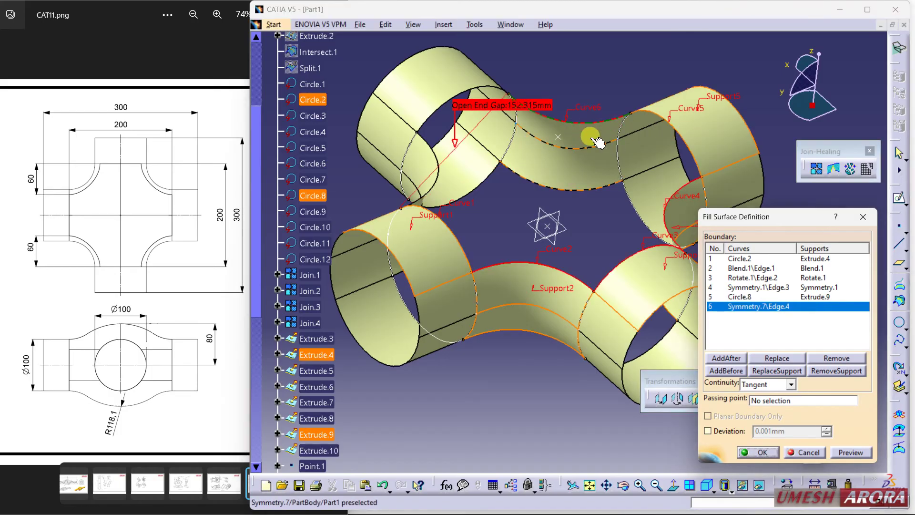
left_click(591, 138)
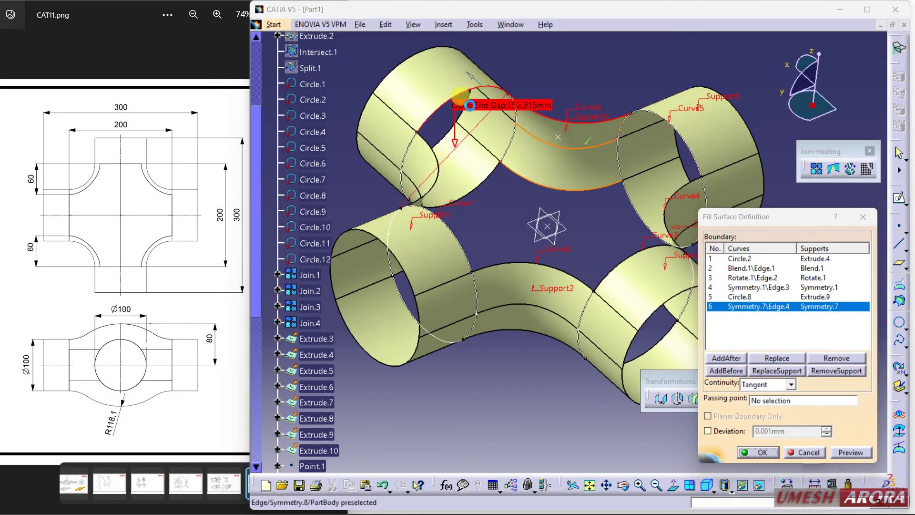
left_click(489, 90)
left_click(419, 93)
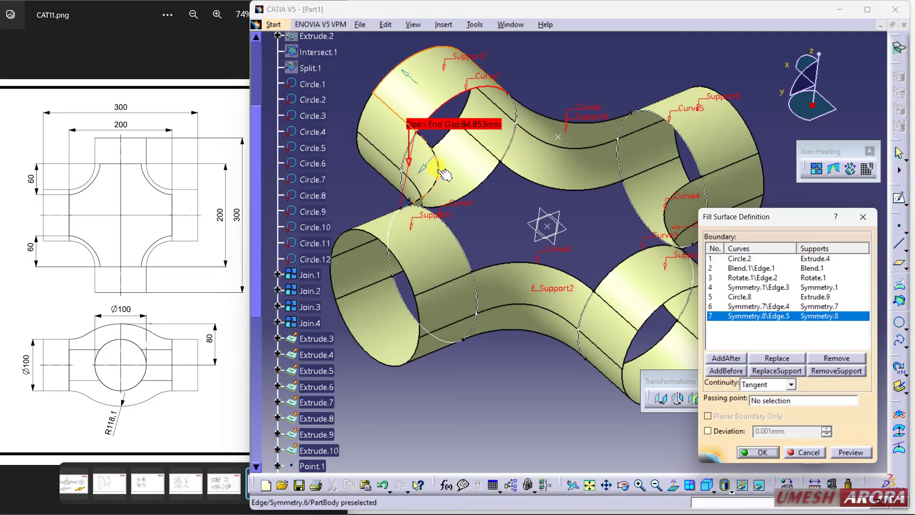
left_click(431, 139)
left_click(419, 172)
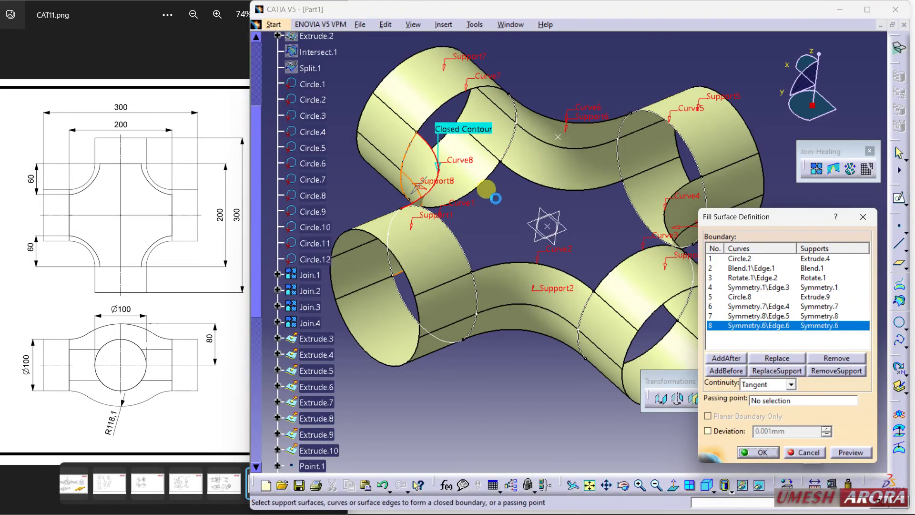
middle_click_drag(496, 198, 517, 192)
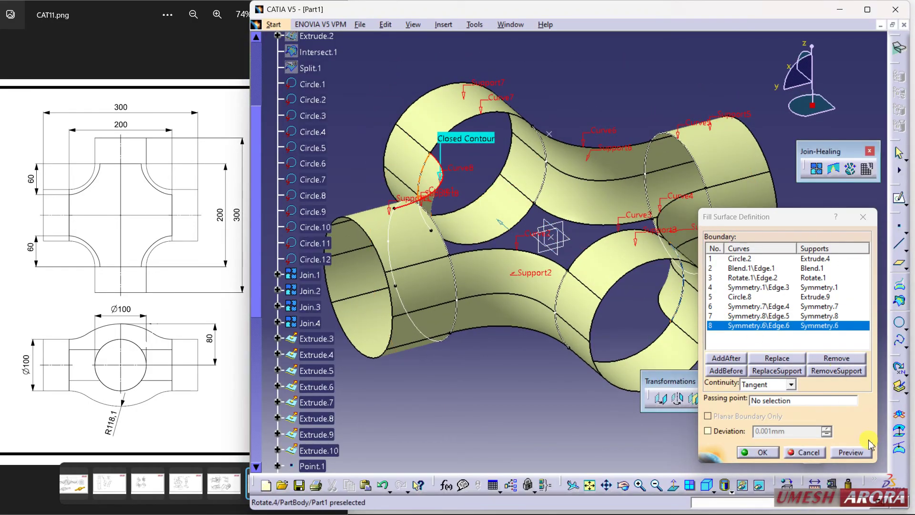
Preview the fill, make it pass through Point.2, and create the top dome surface.
left_click(851, 452)
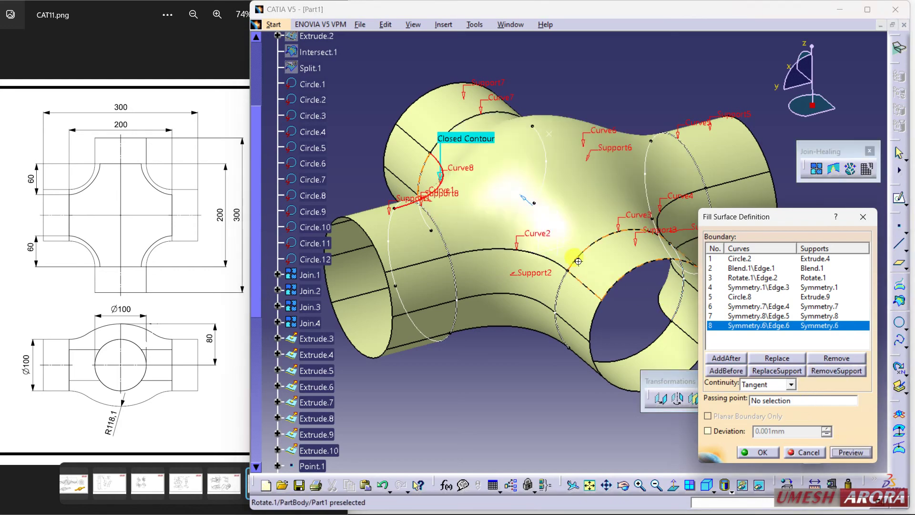
middle_click_drag(578, 261, 569, 180)
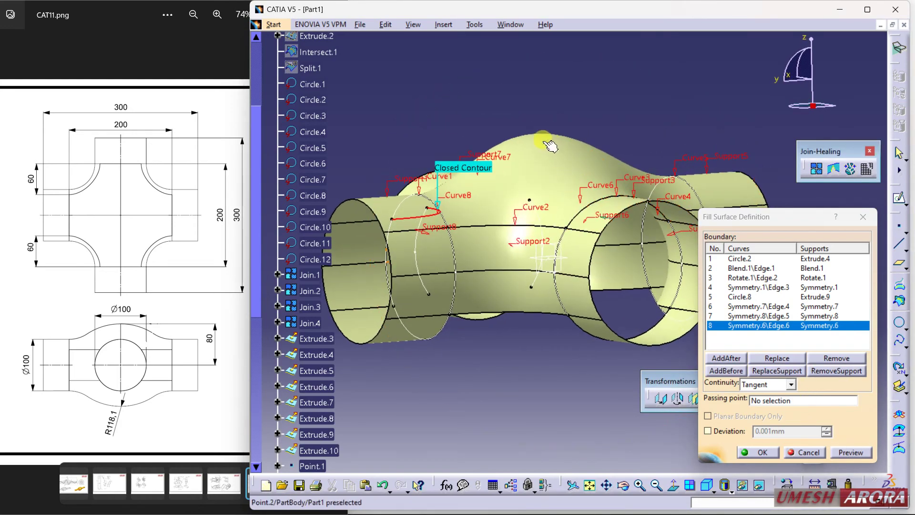
left_click(778, 402)
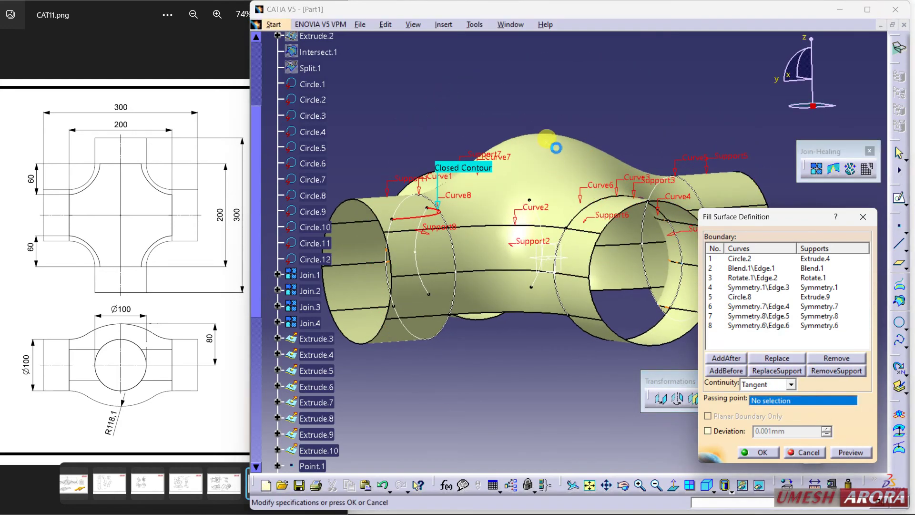
left_click(549, 142)
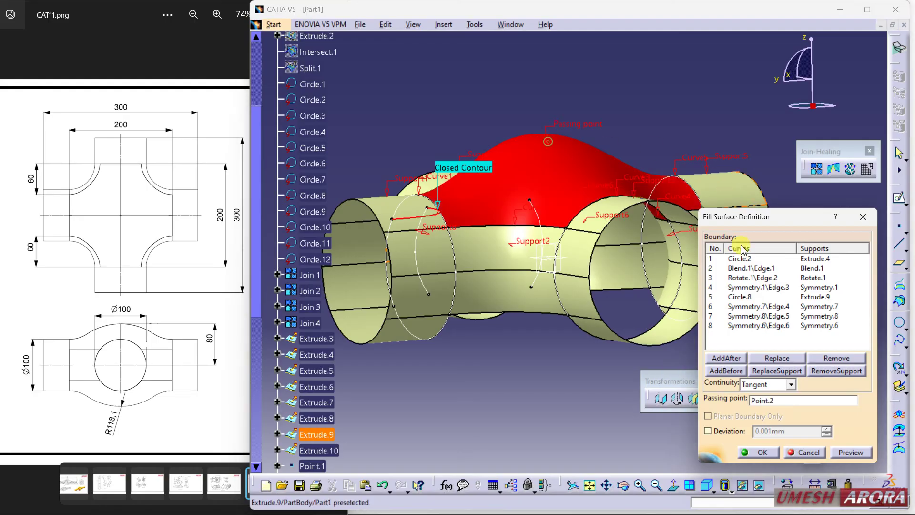
left_click(759, 451)
middle_click_drag(602, 92, 643, 195)
Mirror Fill.1 across the xy plane to create the bottom fill surface.
middle_click_drag(614, 253, 690, 327)
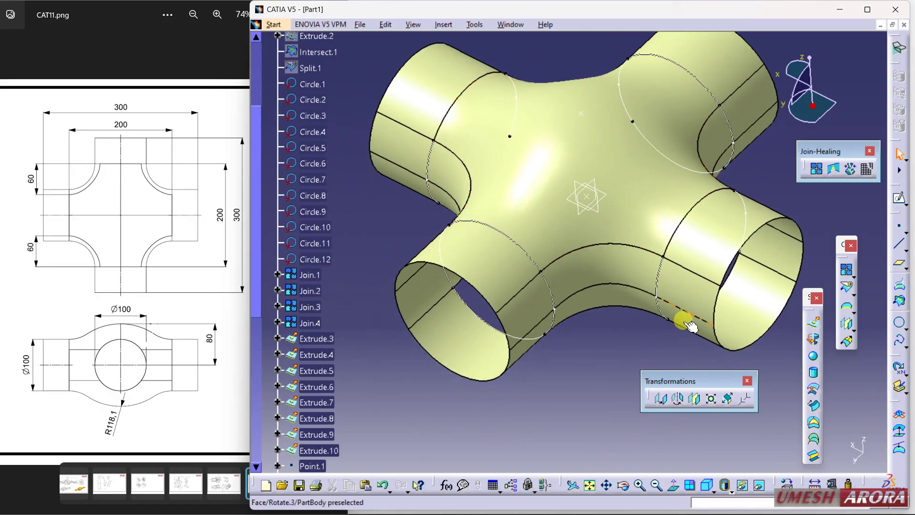
left_click(648, 199)
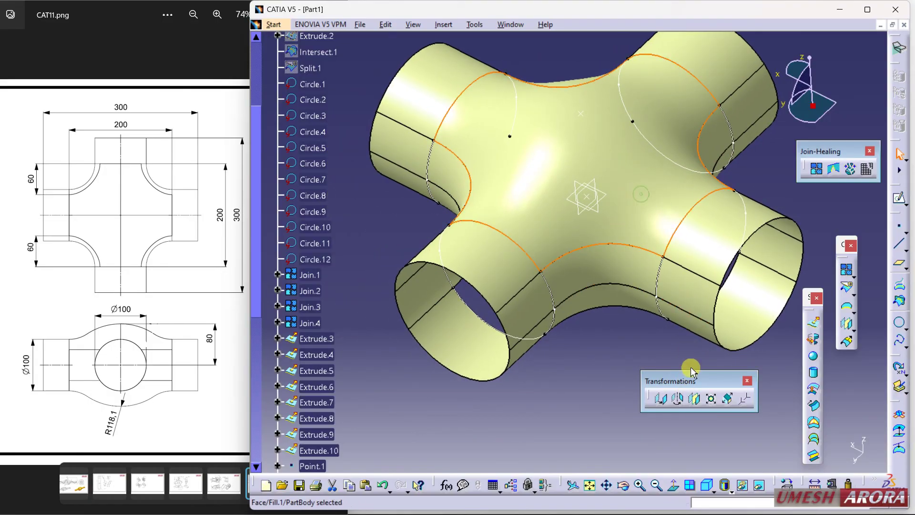
left_click(694, 398)
left_click(609, 199)
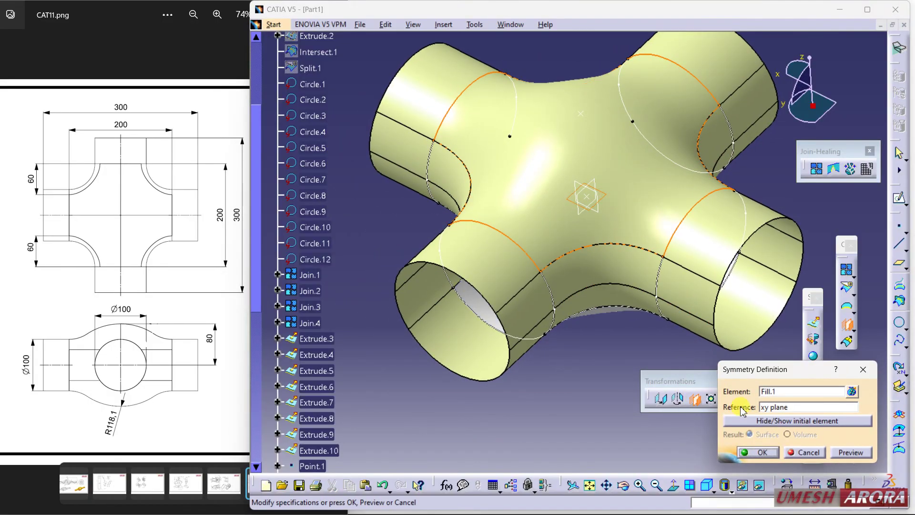
left_click(753, 453)
middle_click_drag(596, 359, 537, 302)
middle_click_drag(613, 265, 690, 206)
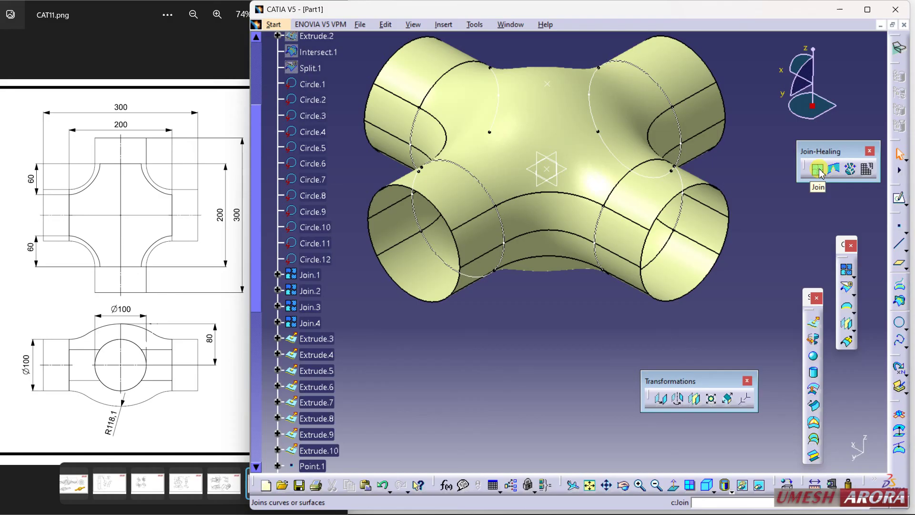
Hide all curves with Tools > Hide > All Curves and maximize the CATIA window.
middle_click_drag(584, 197, 592, 237)
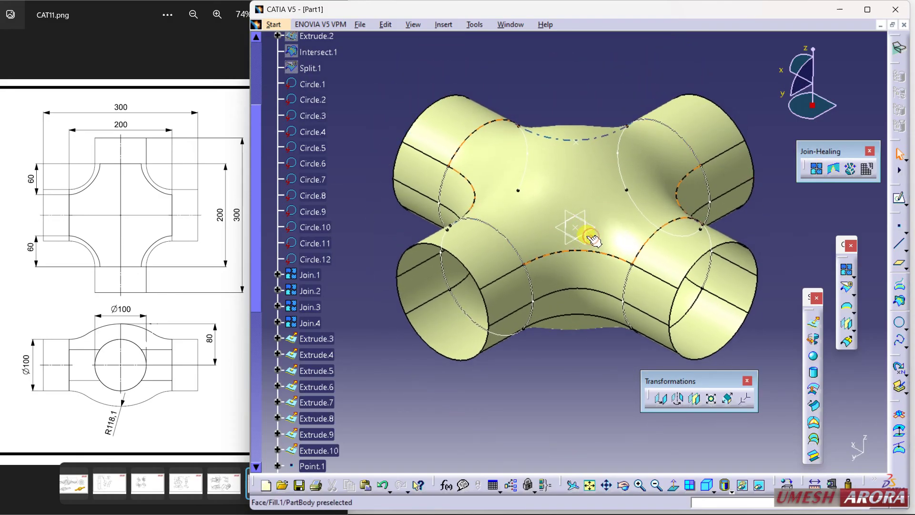
left_click(474, 24)
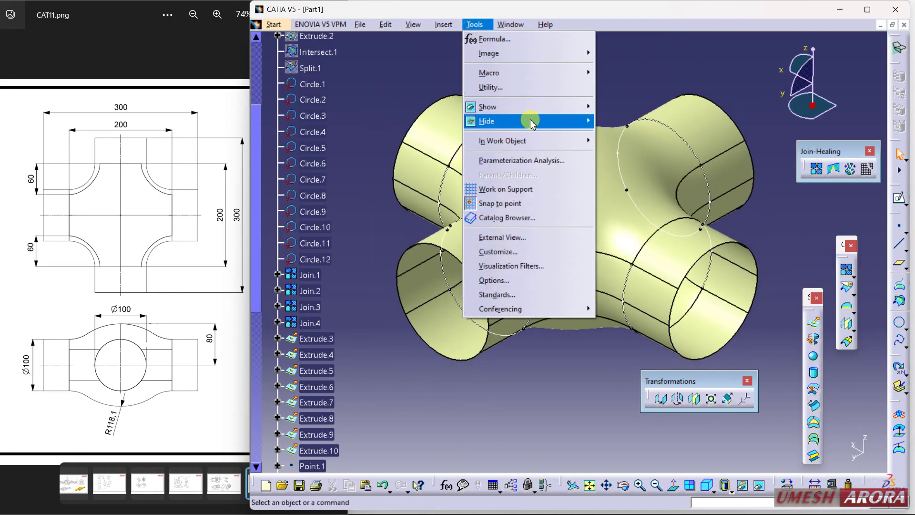
mouse_move(529, 121)
left_click(623, 157)
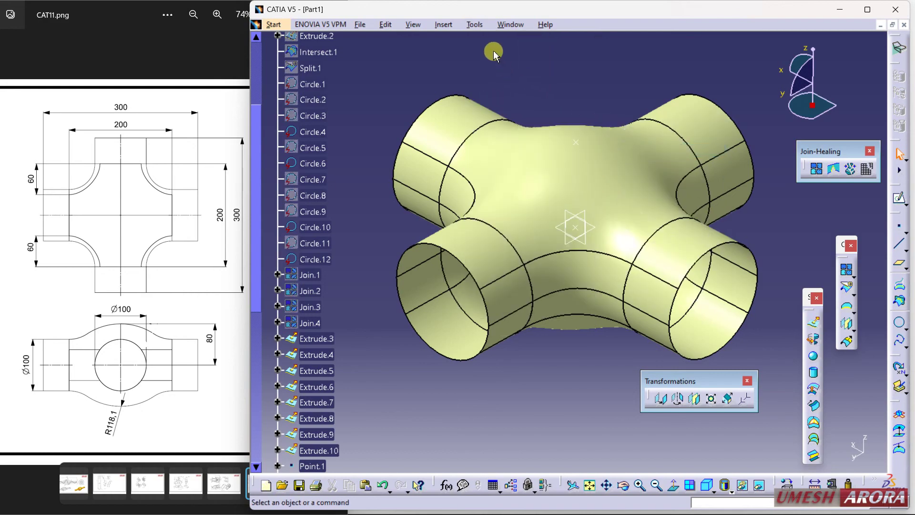
middle_click_drag(545, 92, 604, 348)
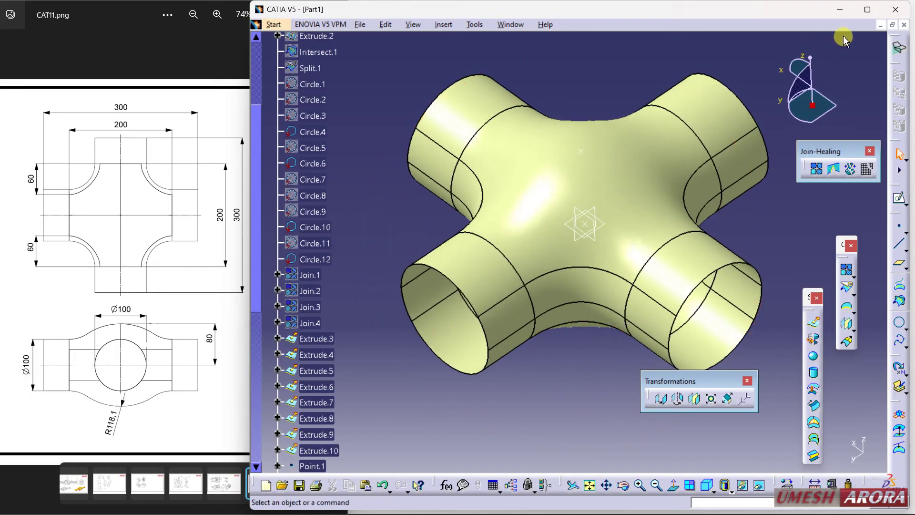
left_click(865, 10)
mouse_move(497, 252)
middle_mouse_down()
mouse_move(486, 292)
mouse_move(500, 223)
mouse_move(502, 267)
middle_mouse_up()
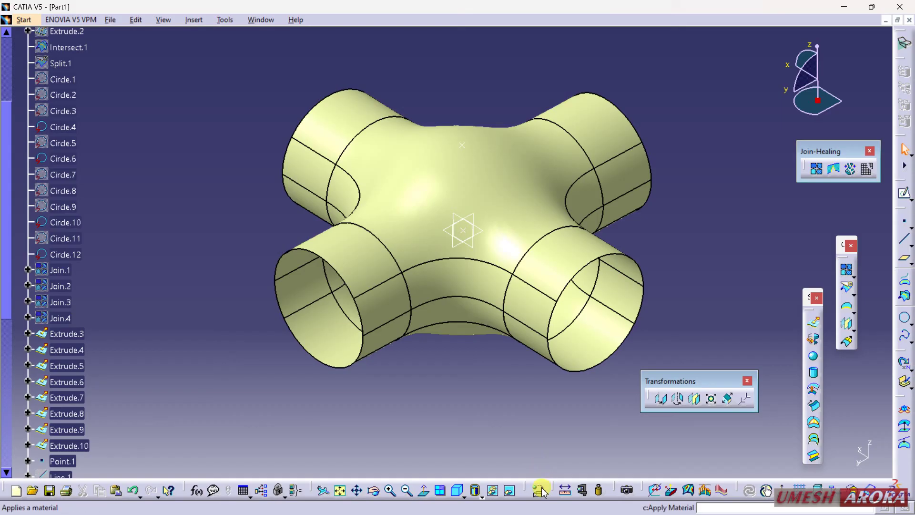